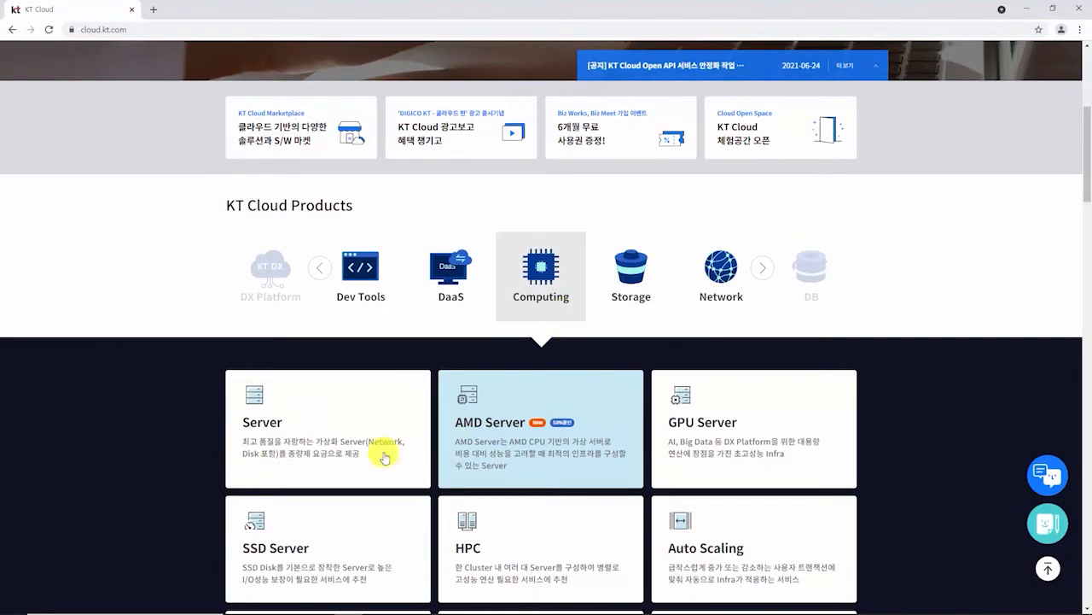
Step: Open the Server product page and scroll through its overview, D1 vs G1/G2 comparison and features
left_click(320, 455)
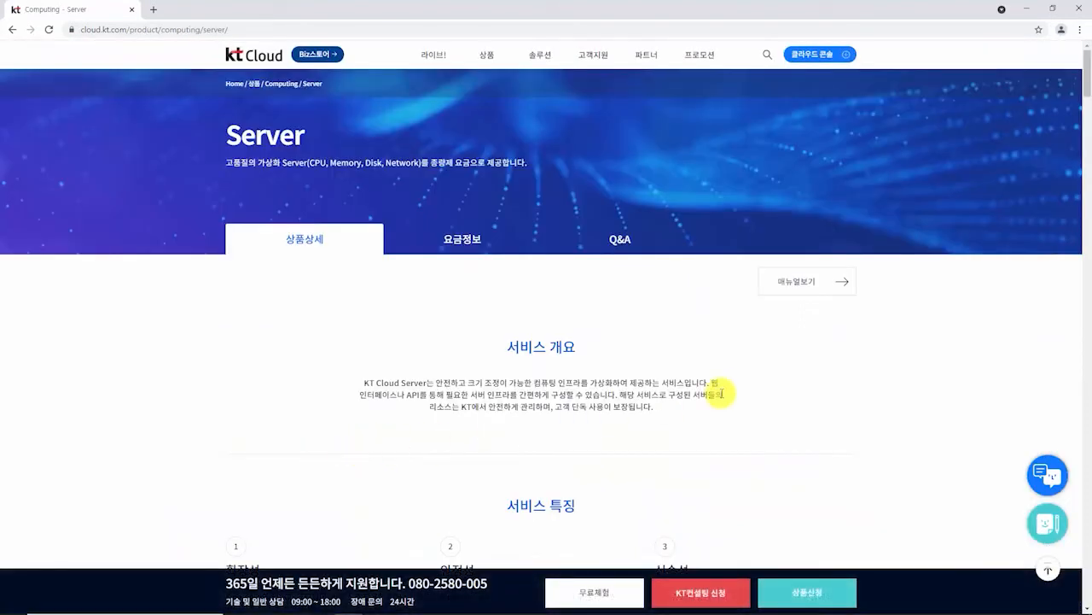
scroll(853, 391, "down", 7)
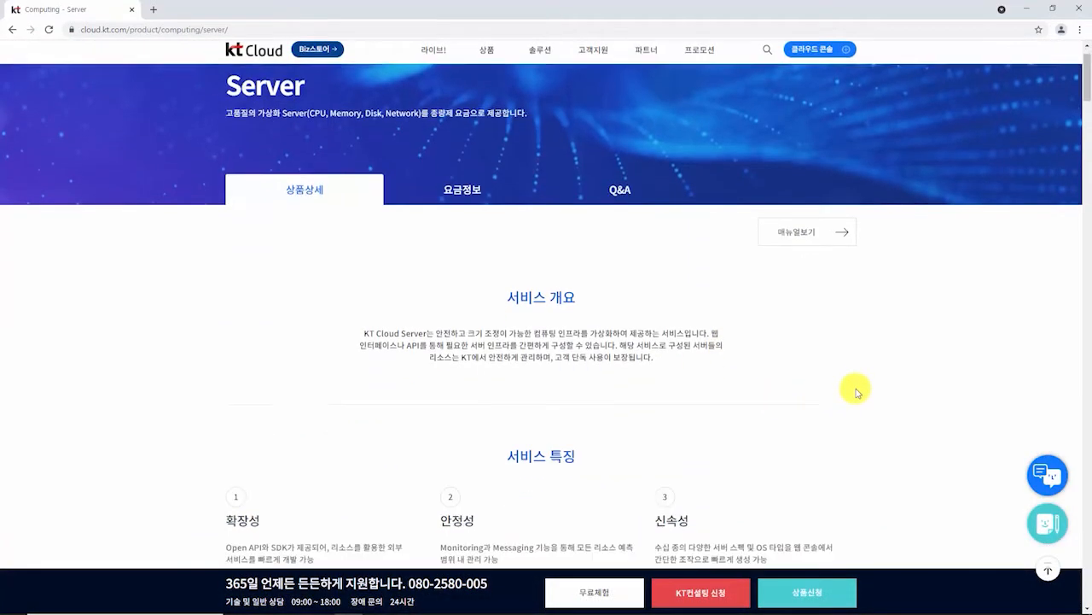
scroll(856, 391, "down", 2)
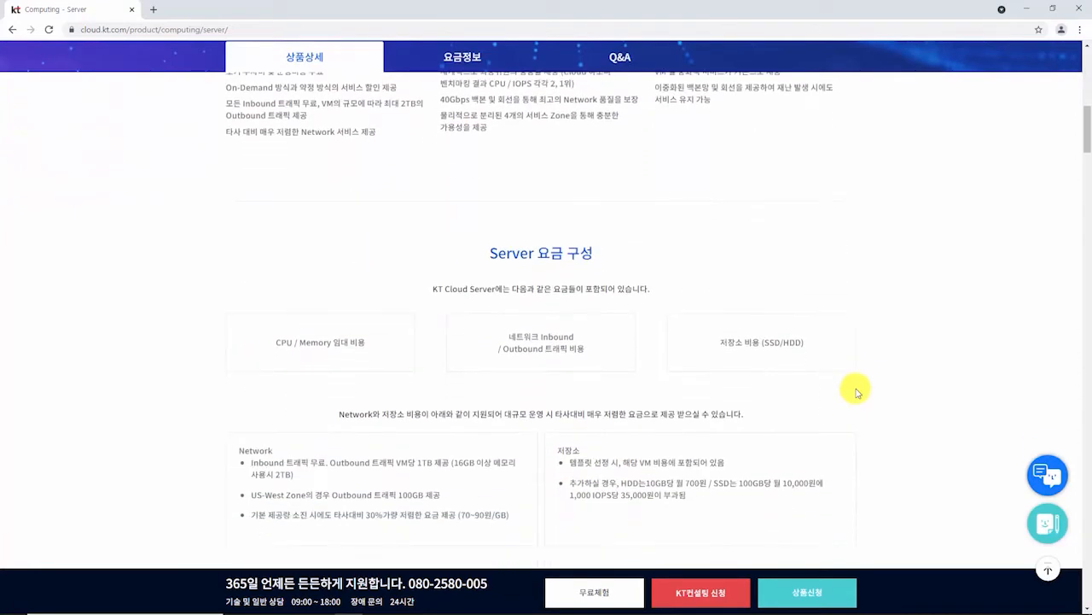
scroll(856, 391, "down", 1)
scroll(857, 390, "down", 6)
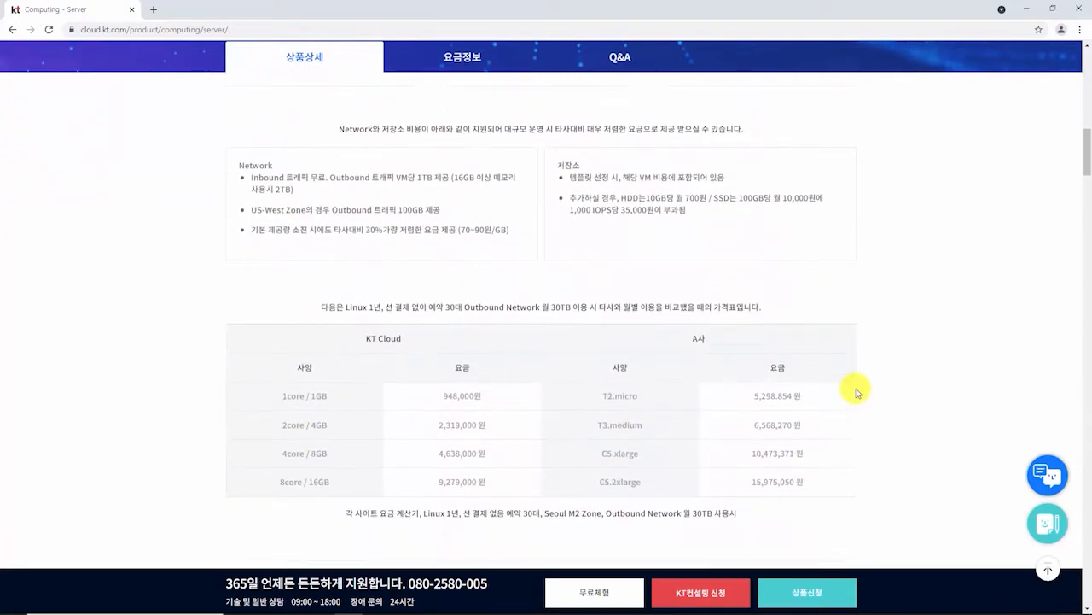
scroll(864, 390, "down", 1)
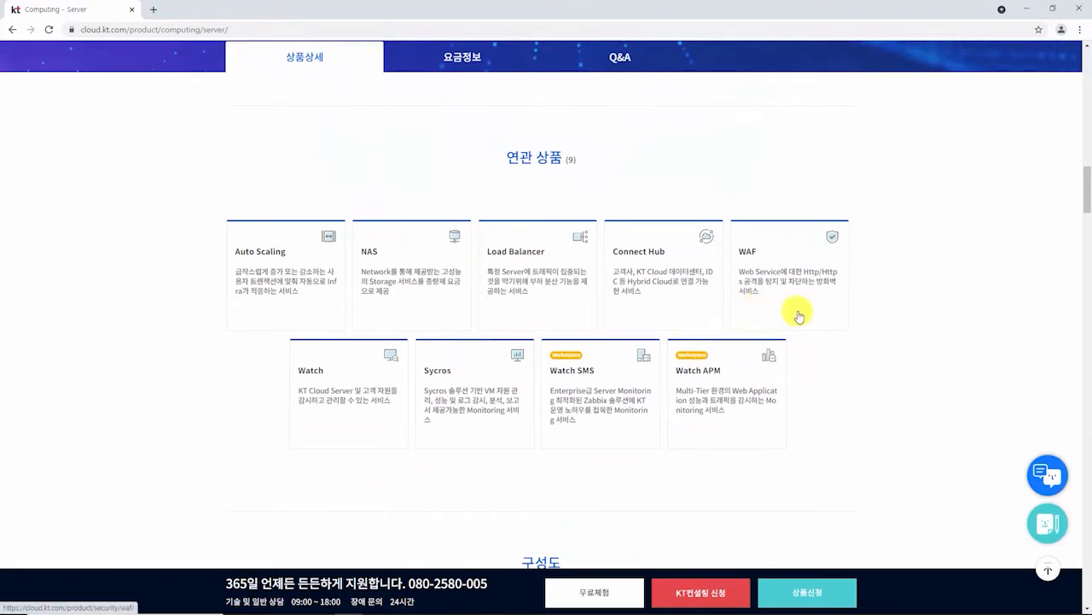
scroll(899, 309, "down", 2)
scroll(899, 309, "down", 6)
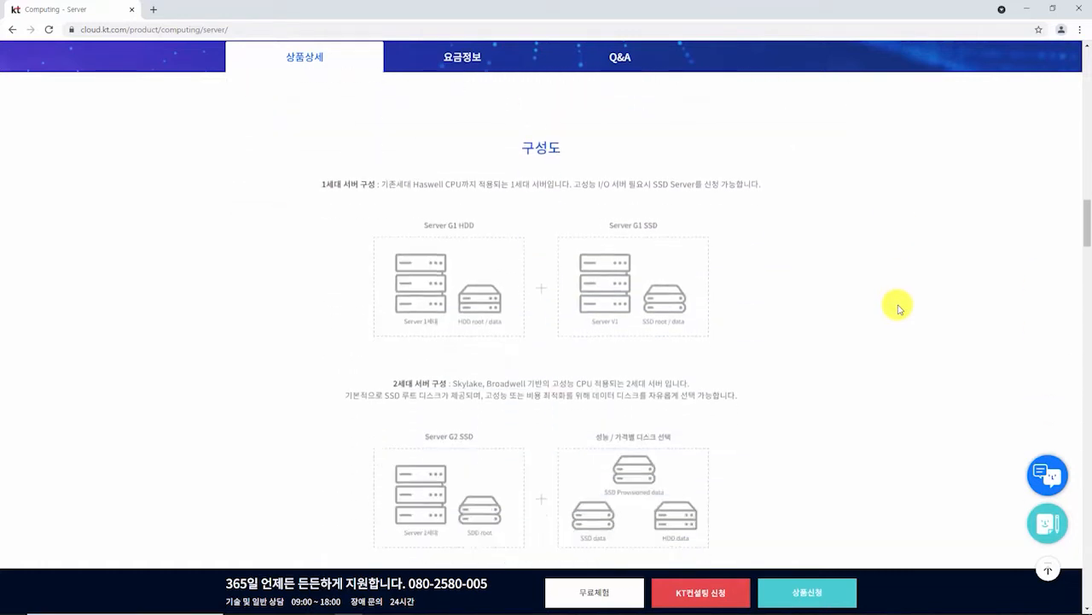
scroll(899, 309, "down", 9)
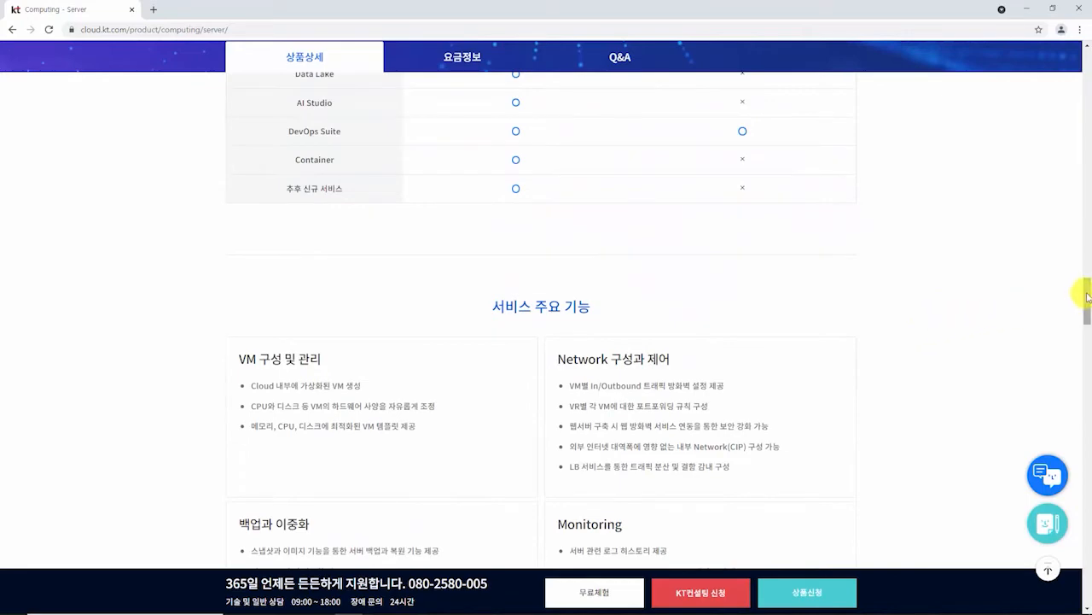
left_click_drag(1087, 292, 1068, 54)
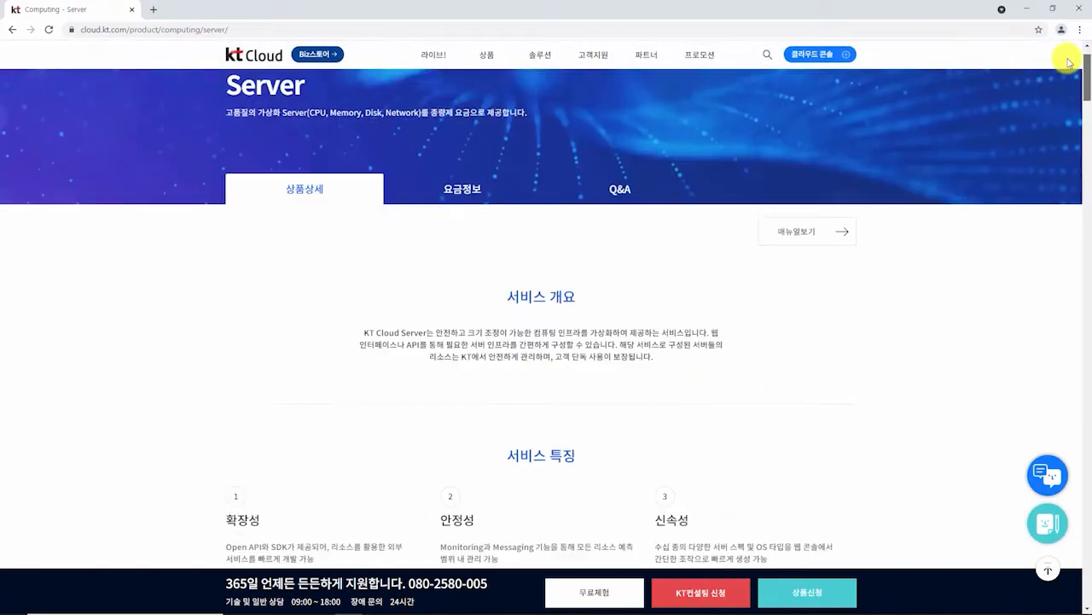
mouse_move(593, 52)
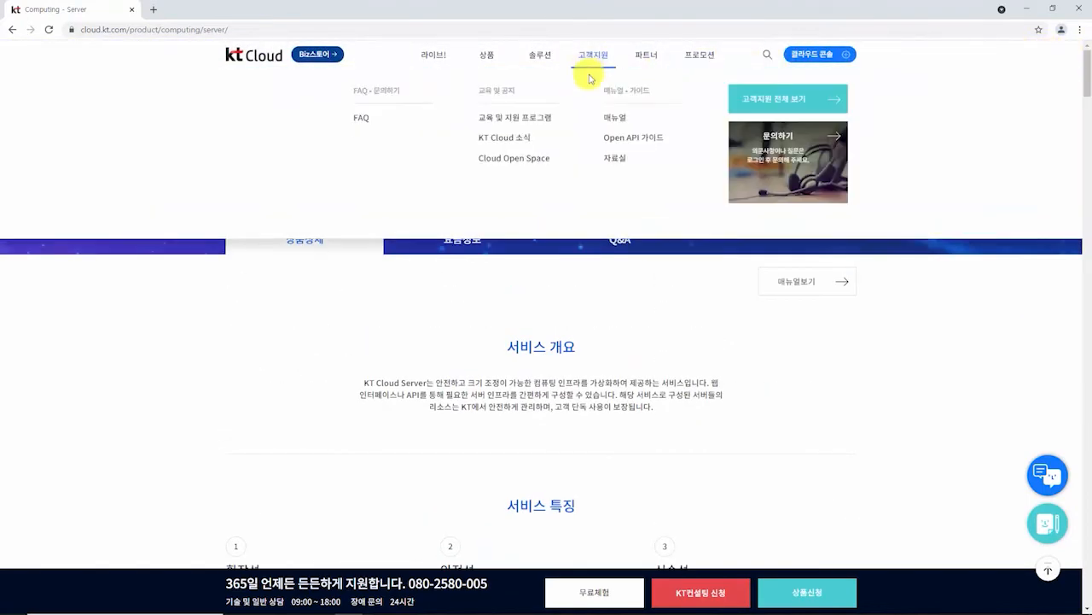
Step: Read the manual's Computing > Server - D1 이용 방법 guide, then return to the Server product tab
left_click(619, 120)
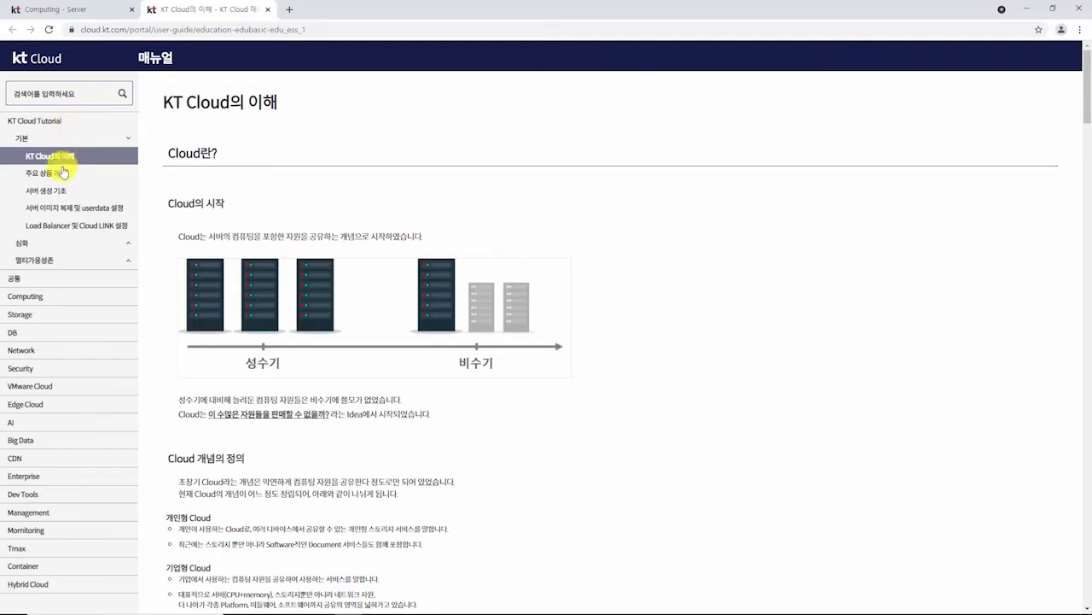
left_click(48, 303)
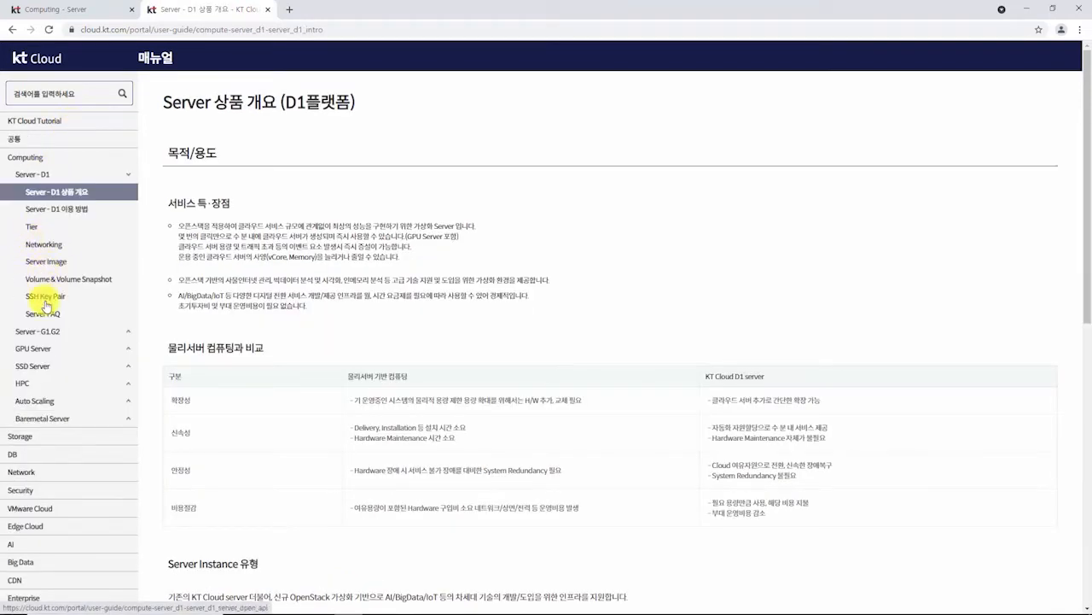
left_click(63, 209)
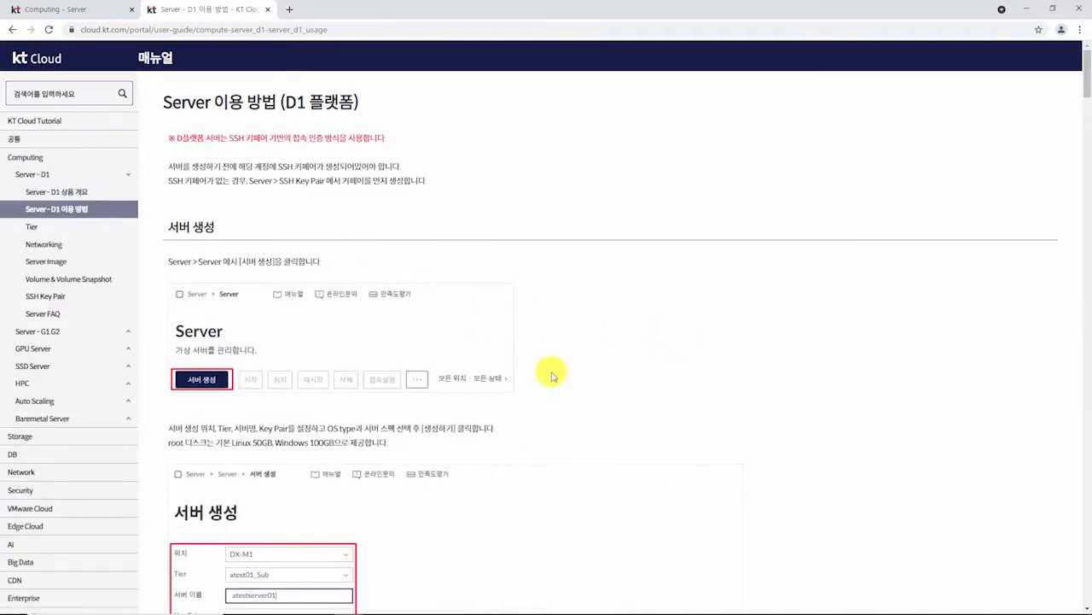
scroll(572, 383, "down", 2)
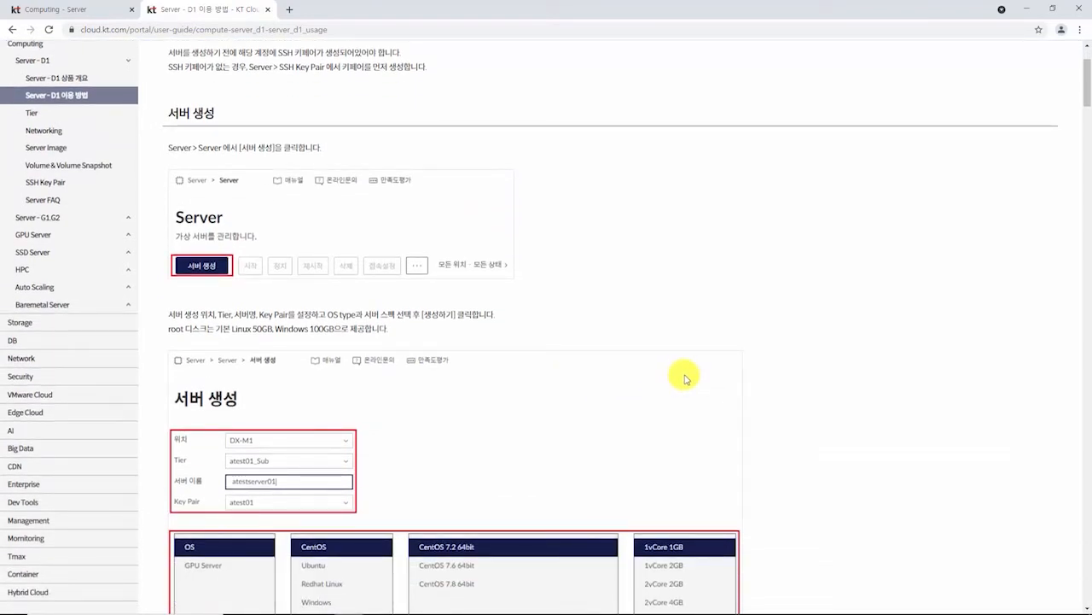
scroll(685, 378, "down", 4)
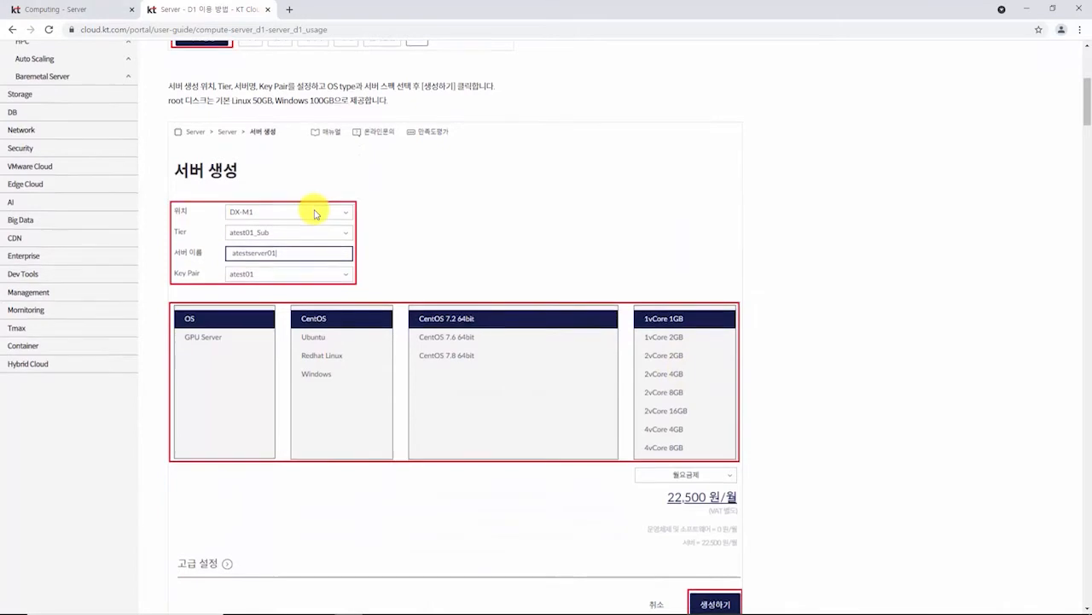
scroll(312, 214, "down", 3)
scroll(314, 214, "down", 2)
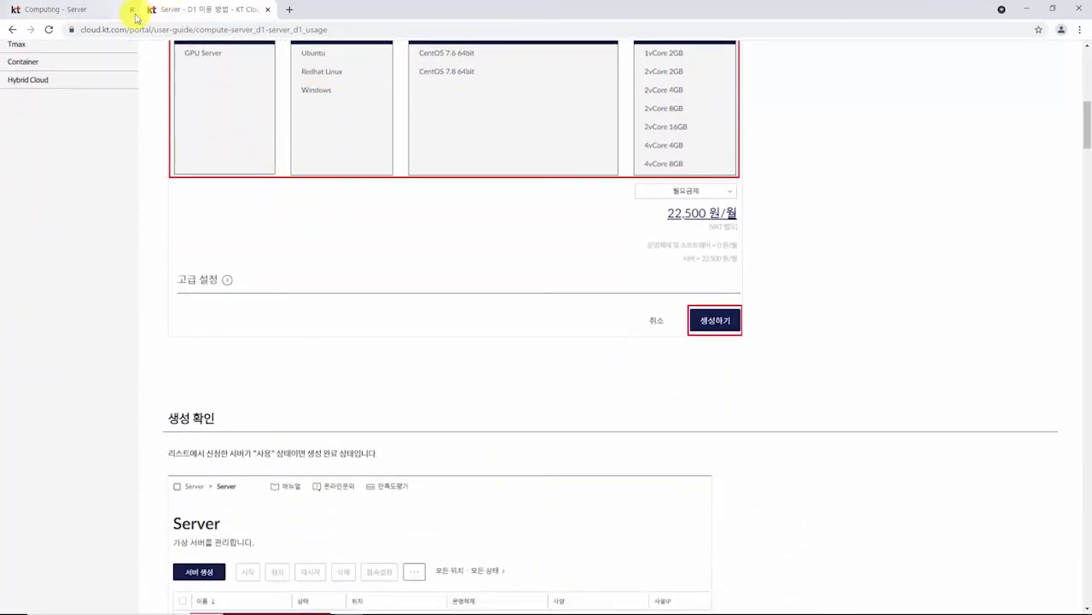
left_click(91, 13)
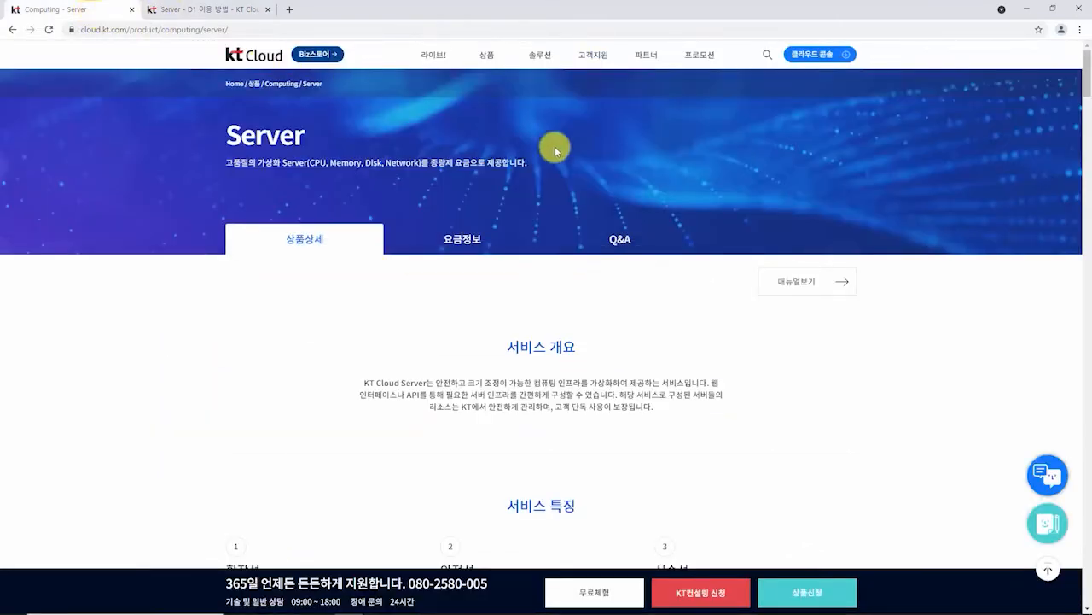
Step: Log in to the 클라우드 콘솔 with the account ID, password and captcha code
mouse_move(824, 55)
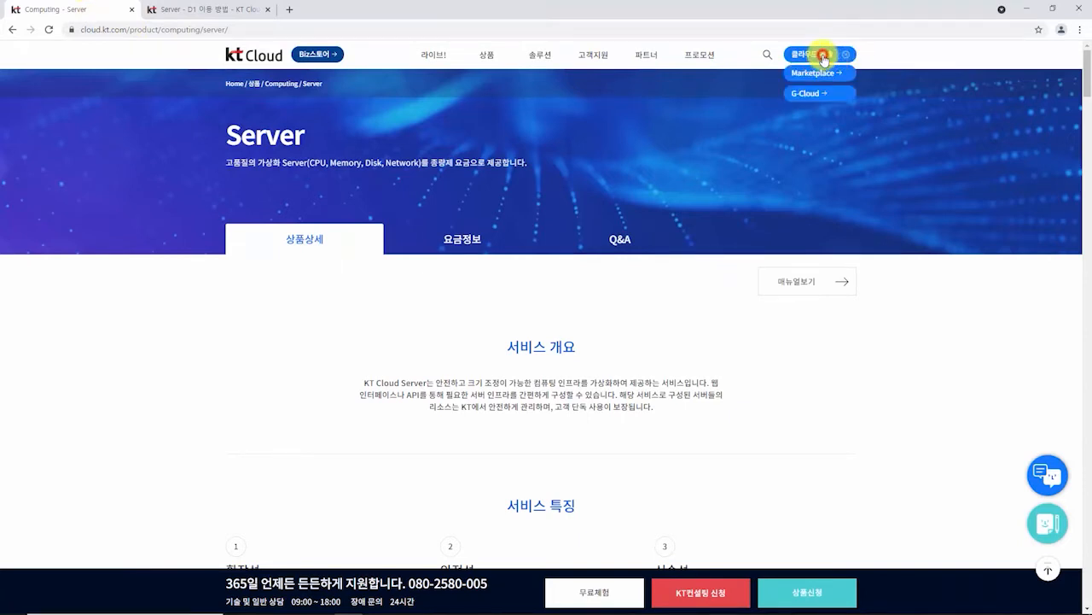
left_click(824, 57)
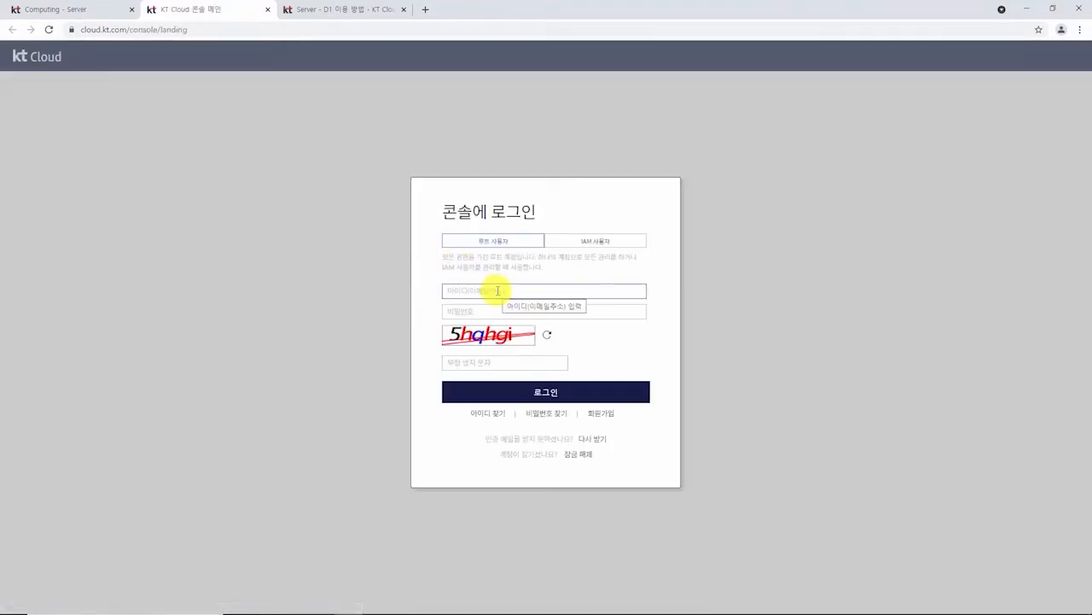
left_click(498, 290)
type("ㅂ")
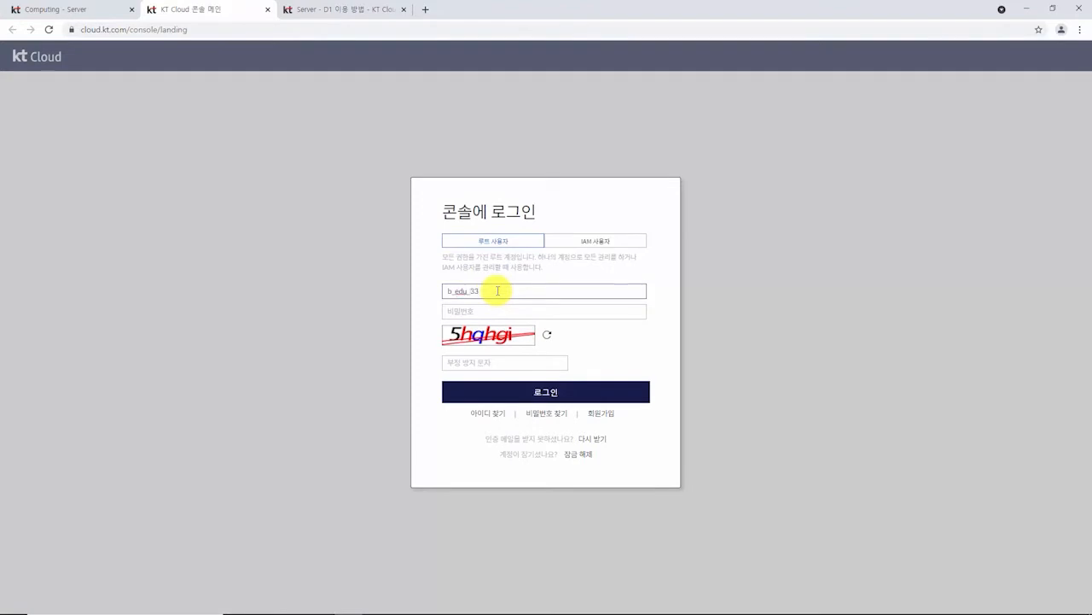
key("Tab")
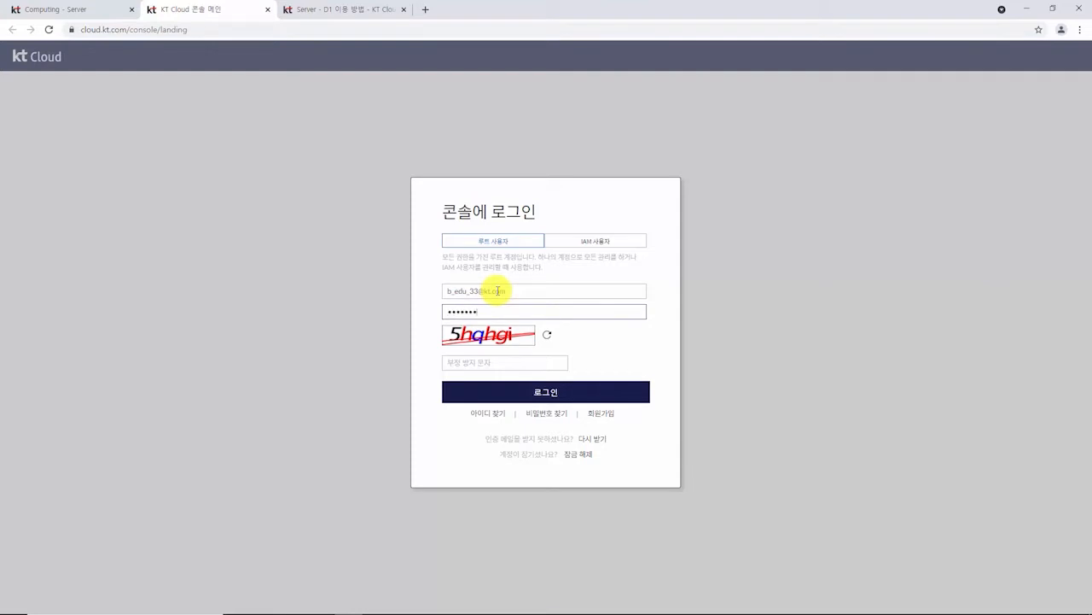
type("1")
key("Tab")
type("5")
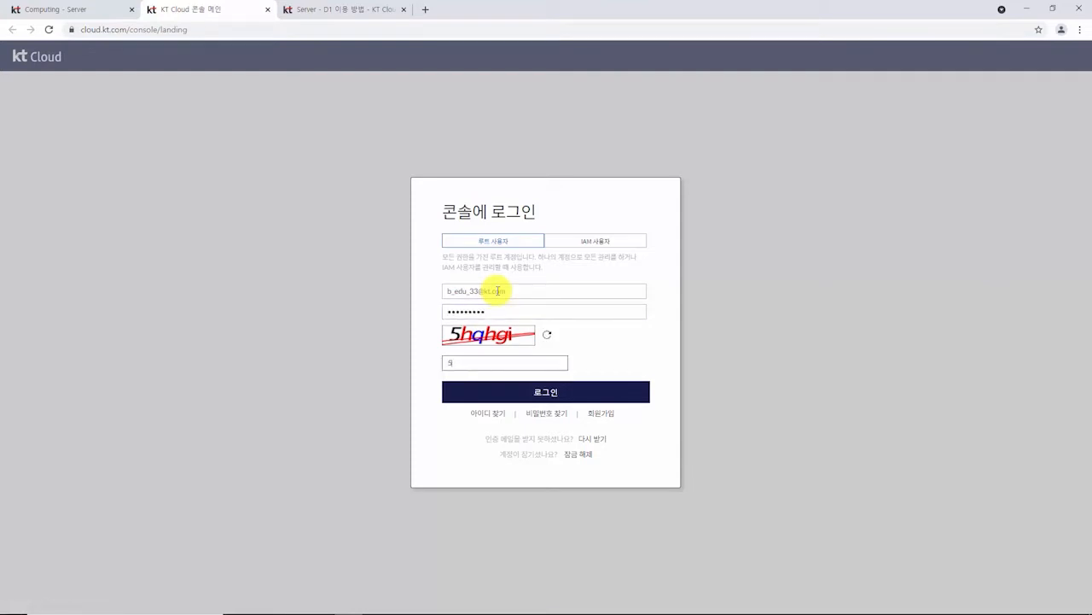
type("hqhgi")
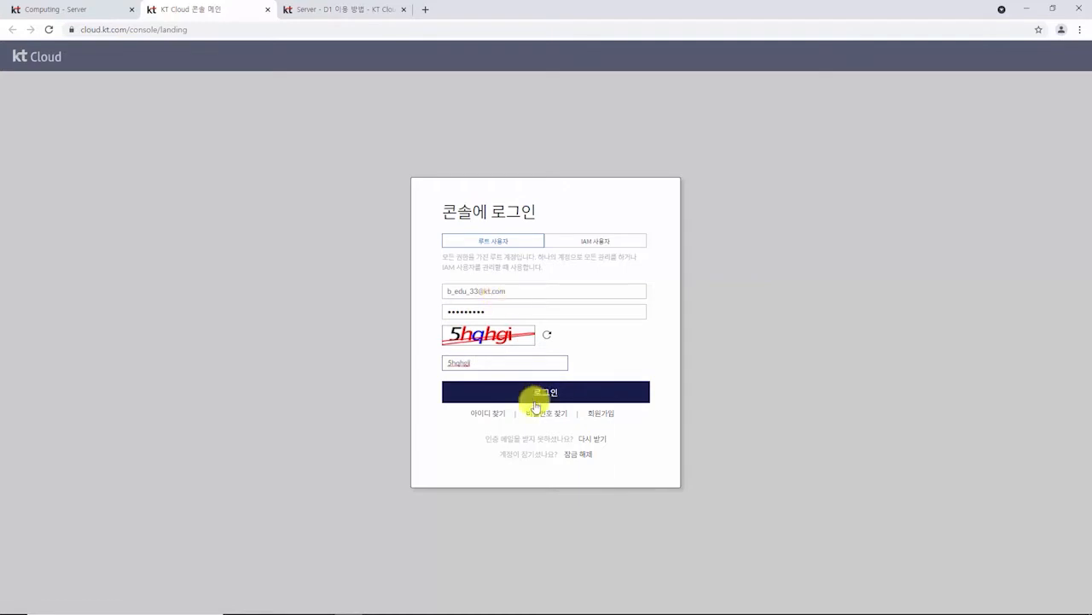
left_click(541, 395)
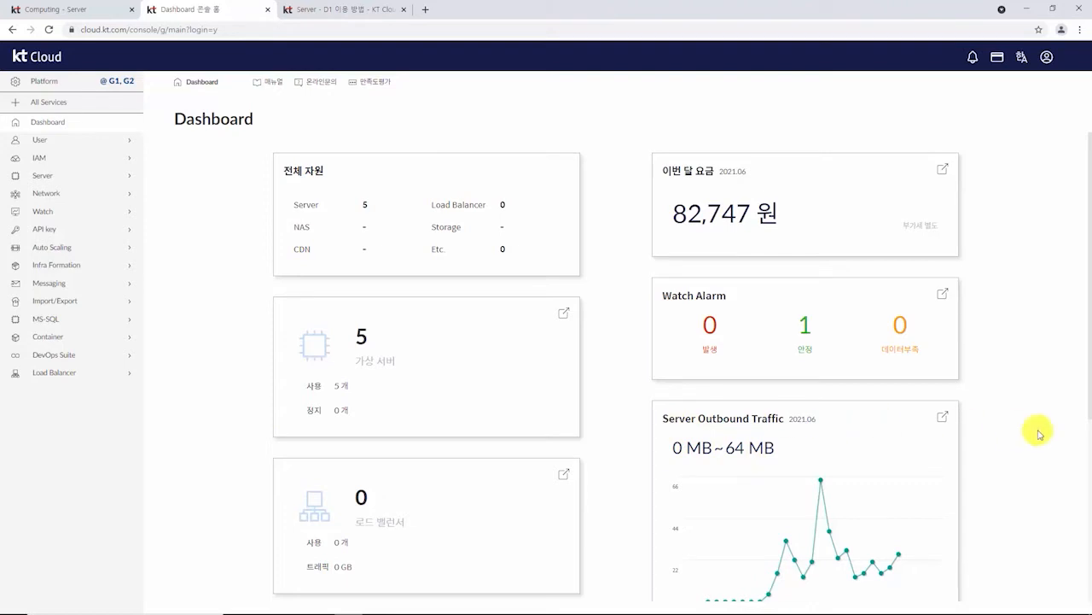
Step: From All Services, choose Computing > Server to list server01, server02 and server03
scroll(1040, 434, "down", 1)
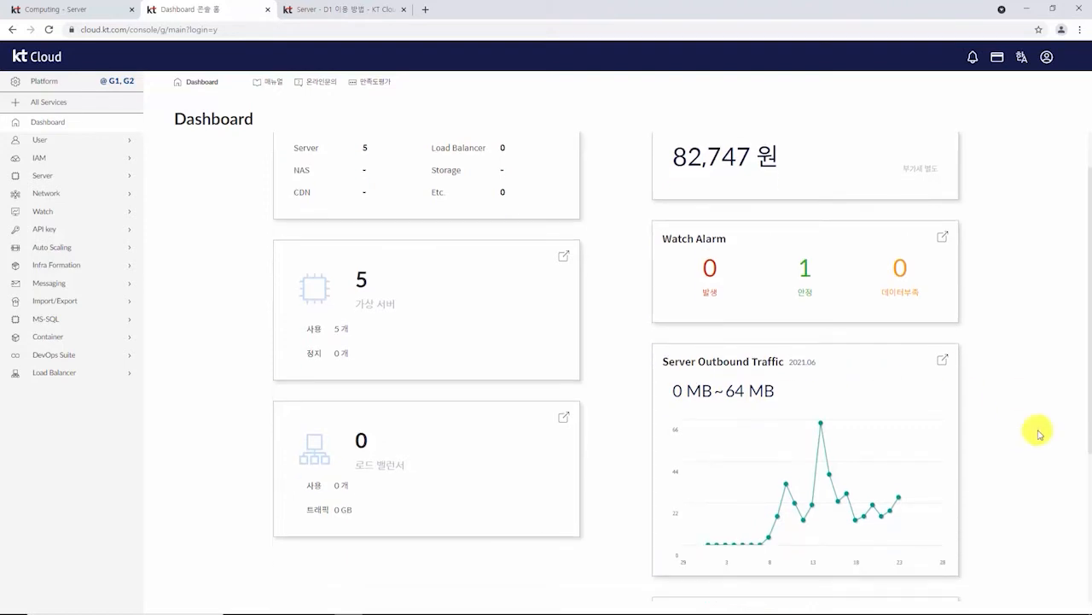
scroll(1039, 433, "down", 4)
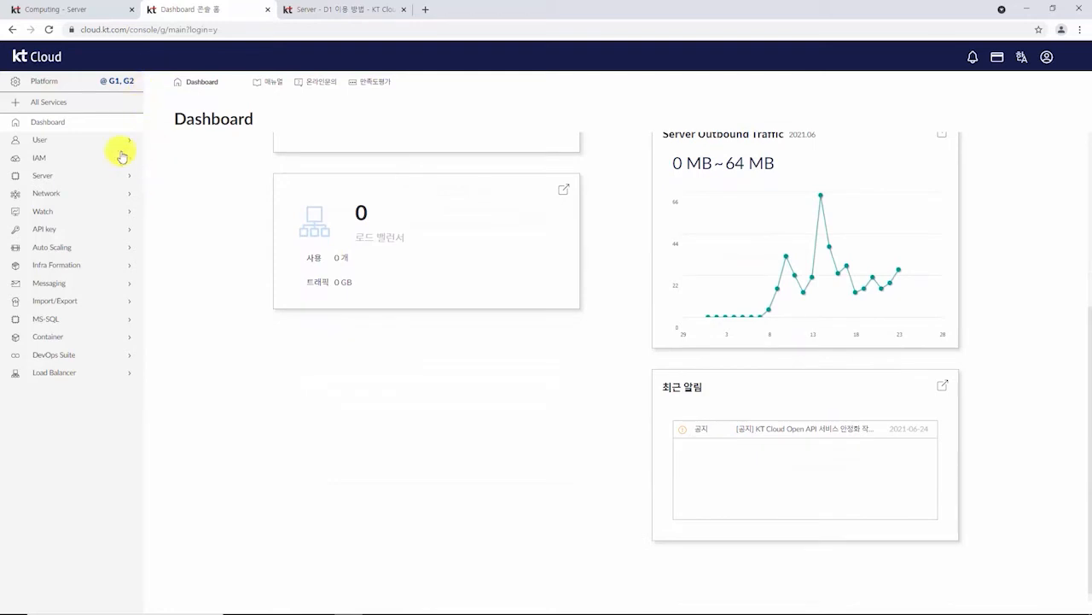
left_click(47, 104)
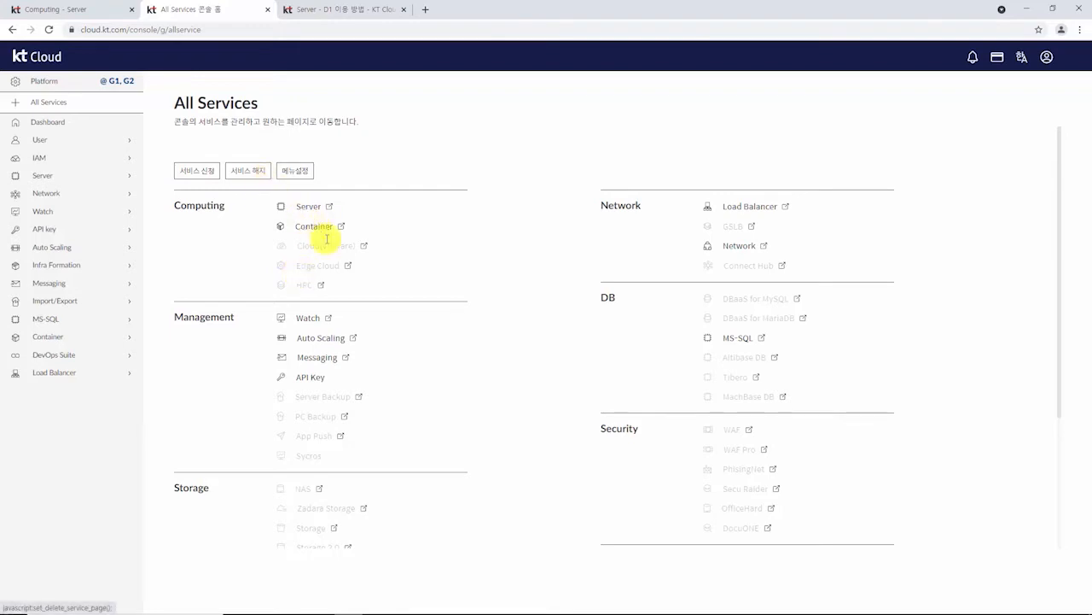
scroll(478, 279, "down", 1)
scroll(503, 283, "up", 1)
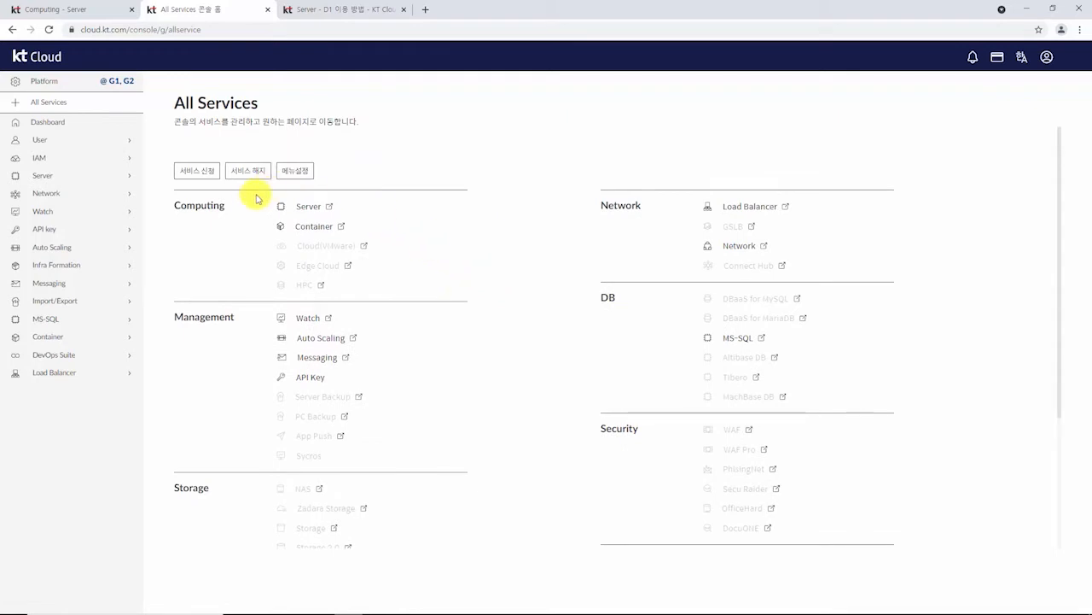
left_click(74, 178)
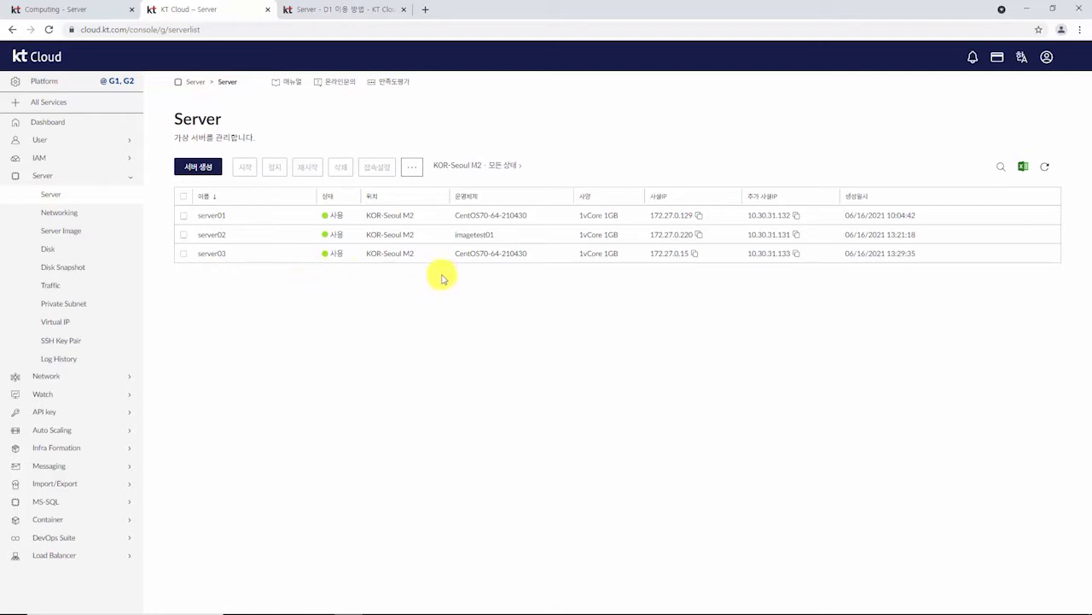
Step: Check the extra server actions, then start the 서버 생성 (Create Server) form
left_click(412, 167)
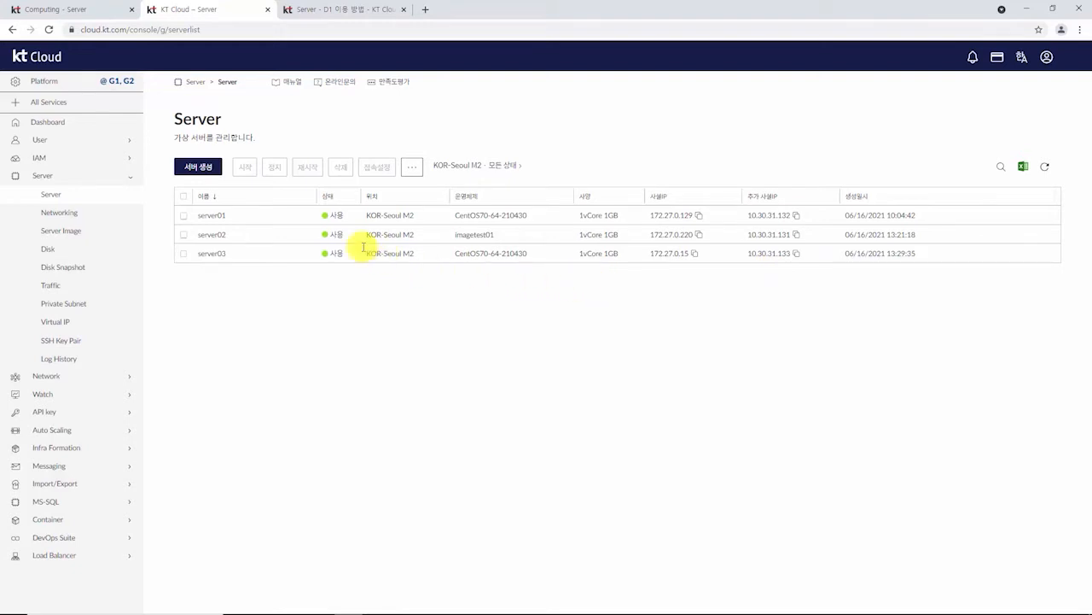
left_click(194, 167)
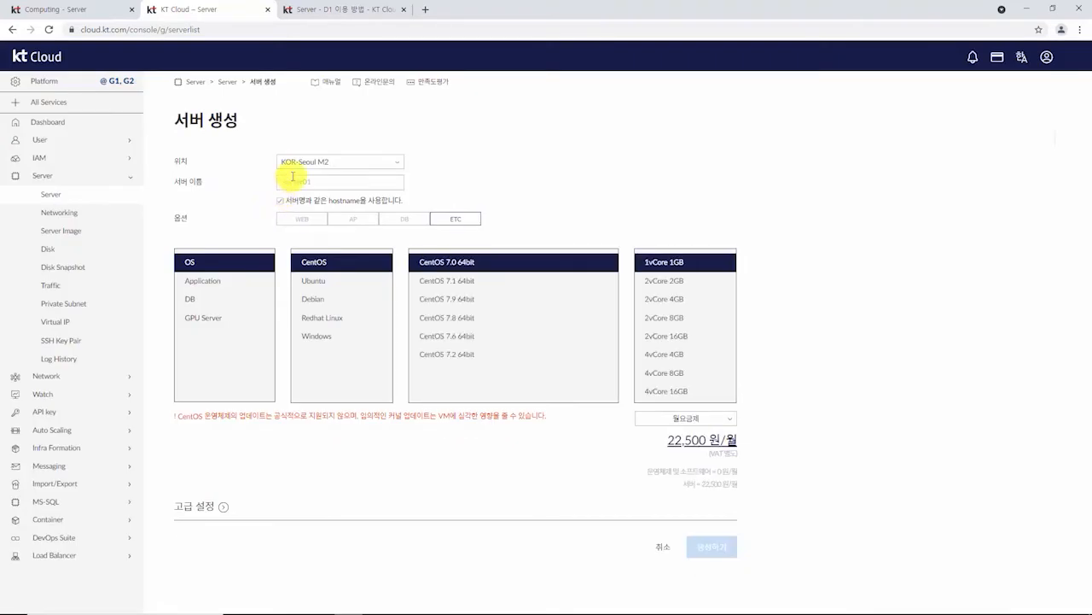
Step: Keep KOR-Seoul M2 as the location and name the new server web01
left_click(349, 163)
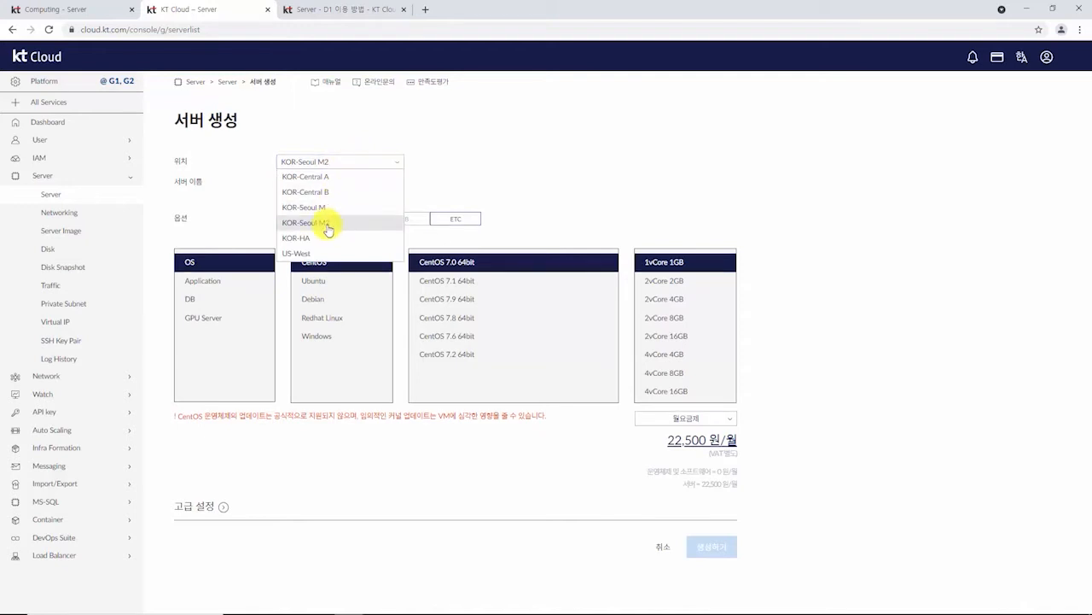
left_click(435, 184)
left_click(384, 183)
type("web01")
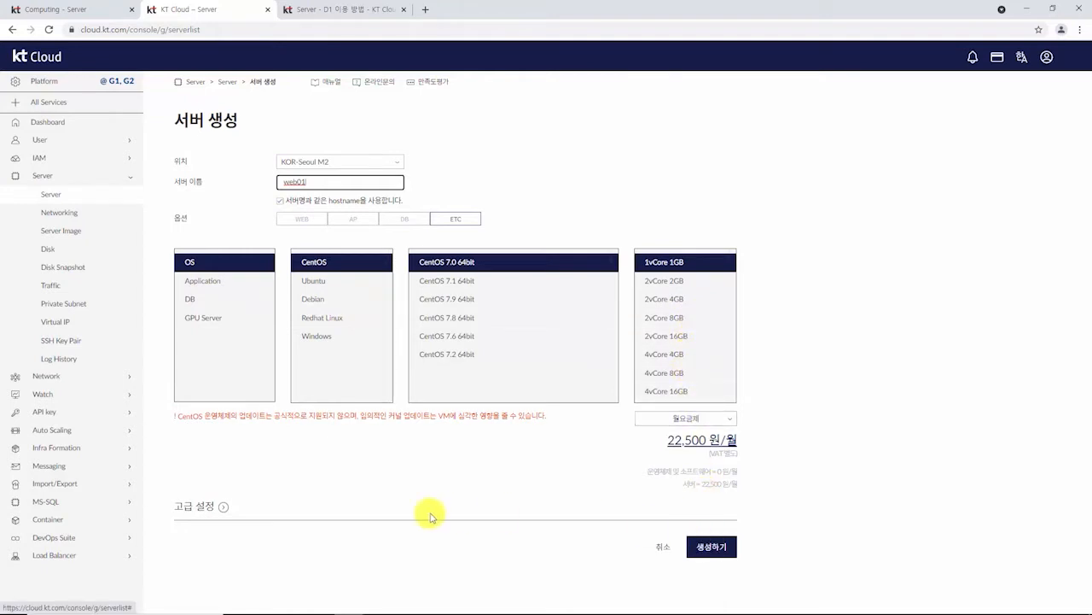
Step: Inspect the advanced settings, leaving user data and fixed private IP off, and collapse them
left_click(222, 507)
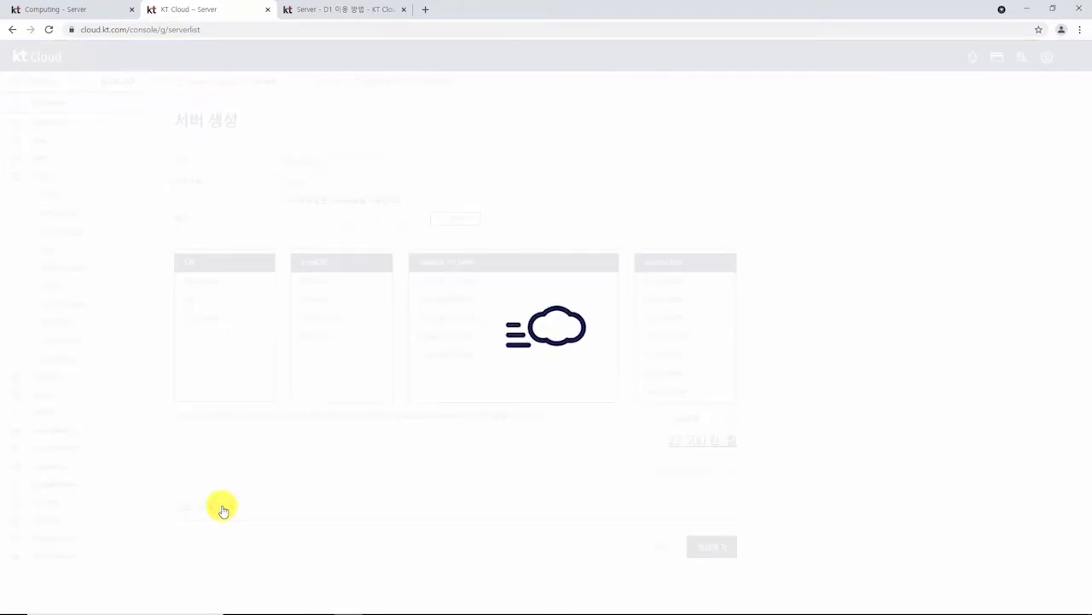
left_click(222, 507)
scroll(560, 456, "down", 3)
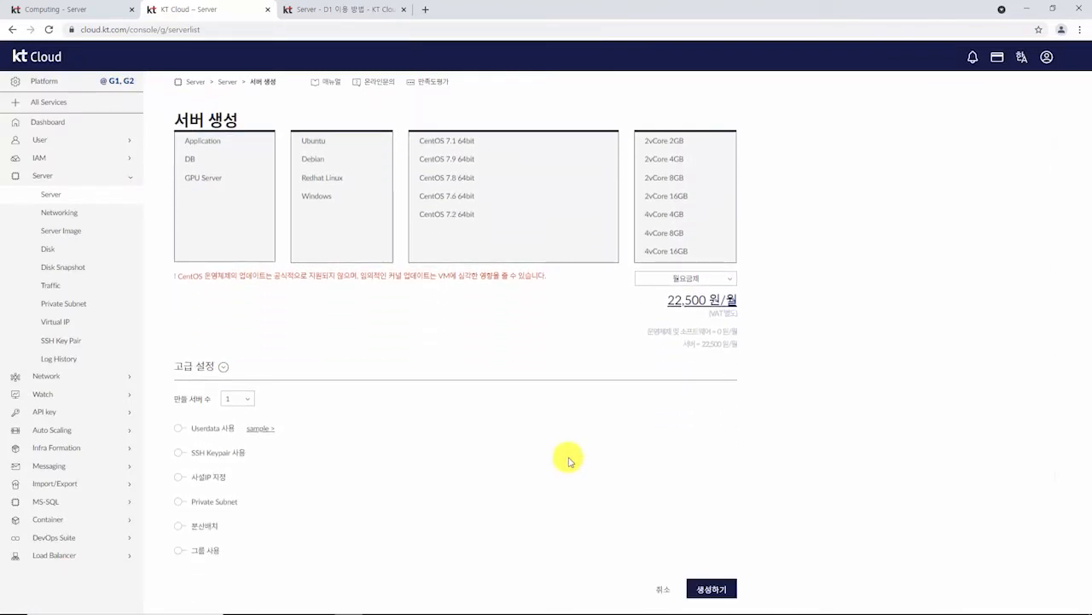
scroll(570, 461, "down", 1)
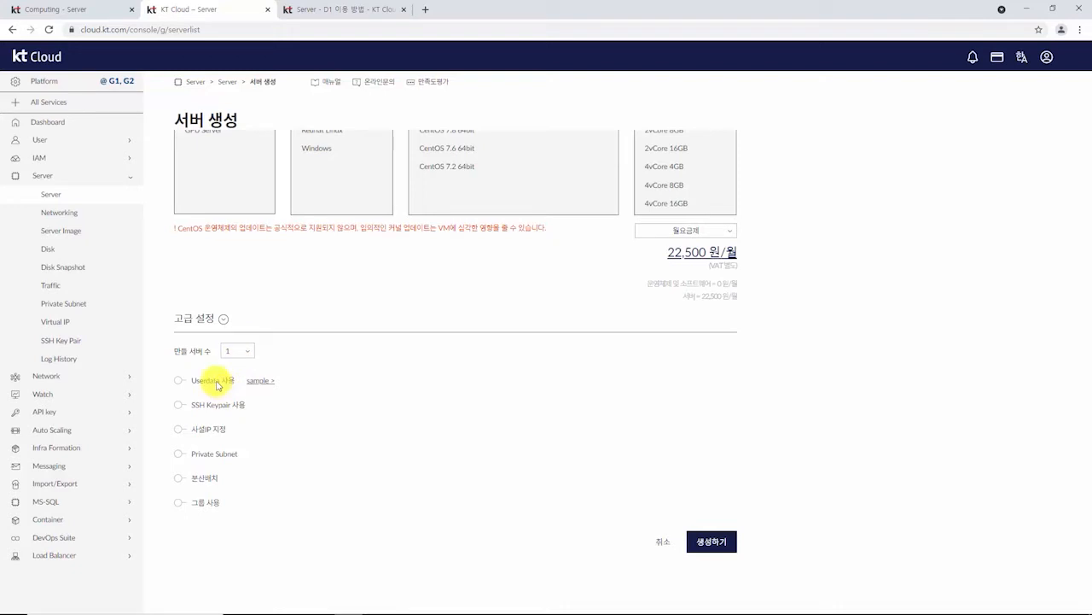
left_click(178, 381)
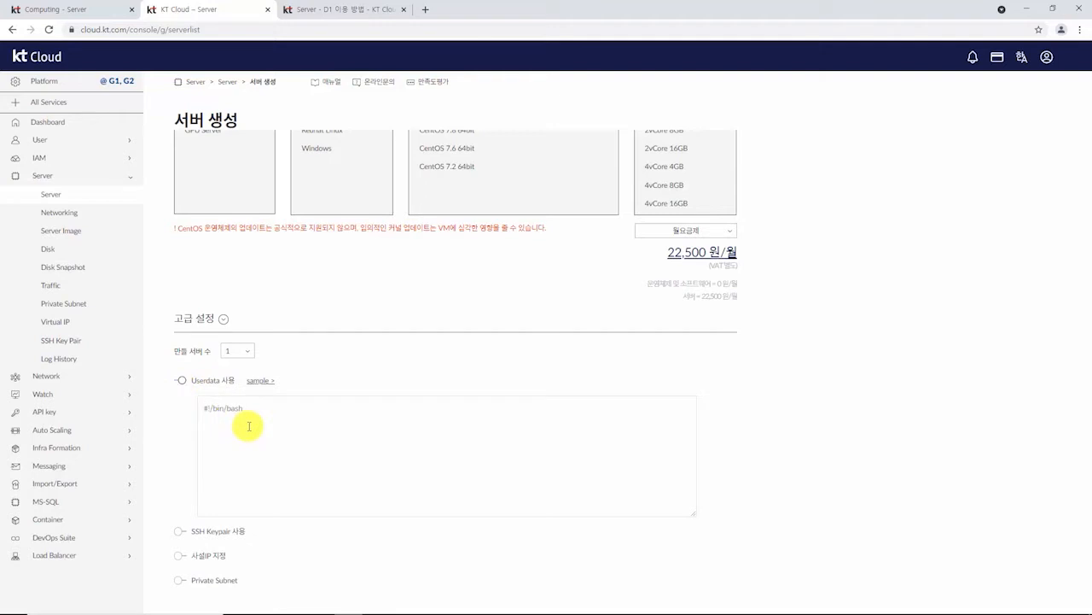
left_click(180, 380)
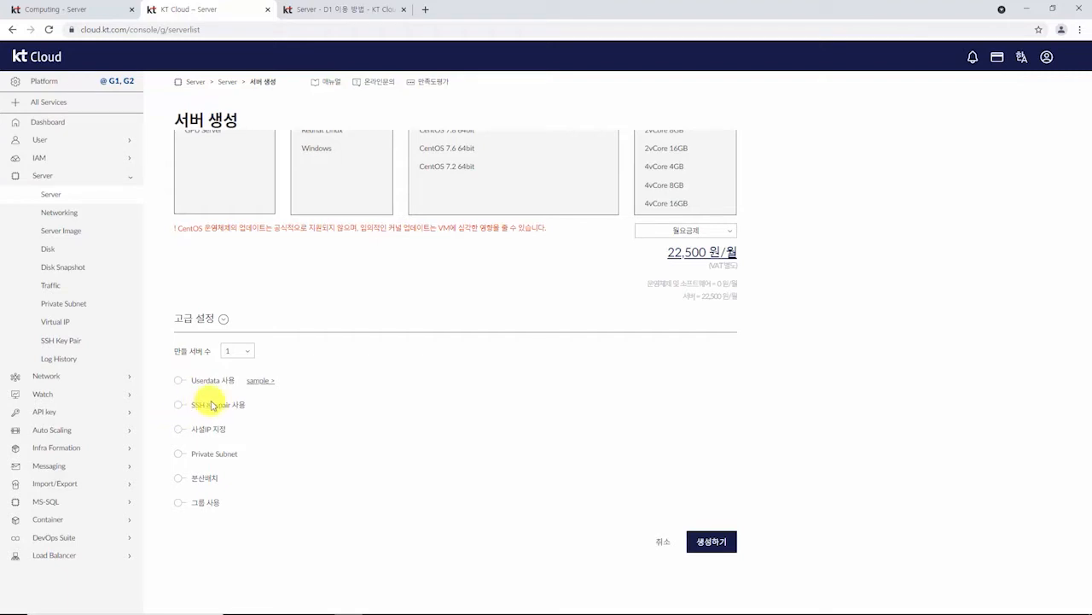
left_click(178, 430)
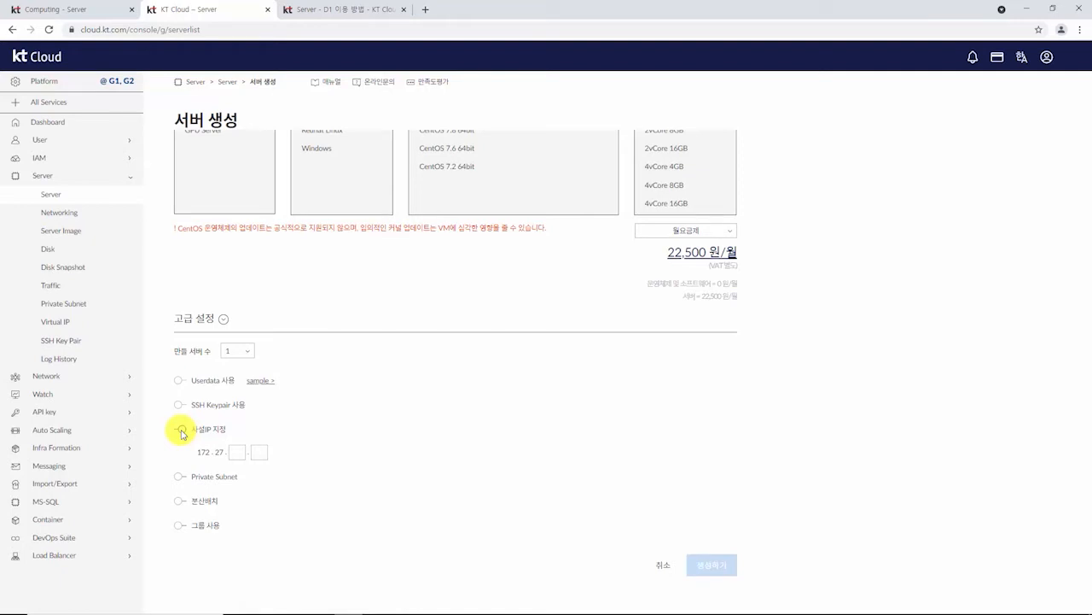
left_click(180, 430)
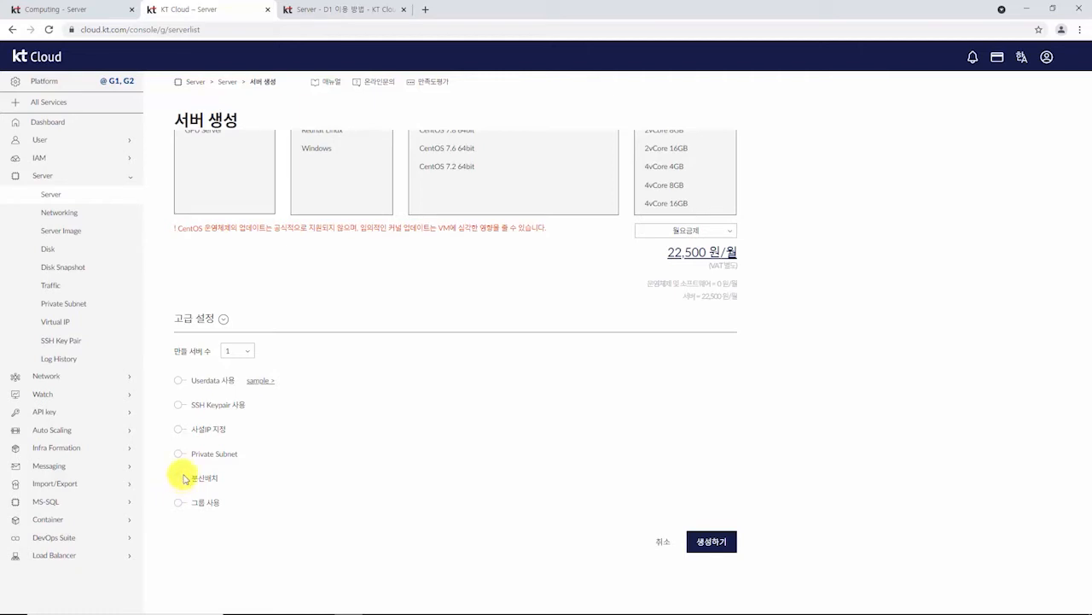
mouse_move(194, 479)
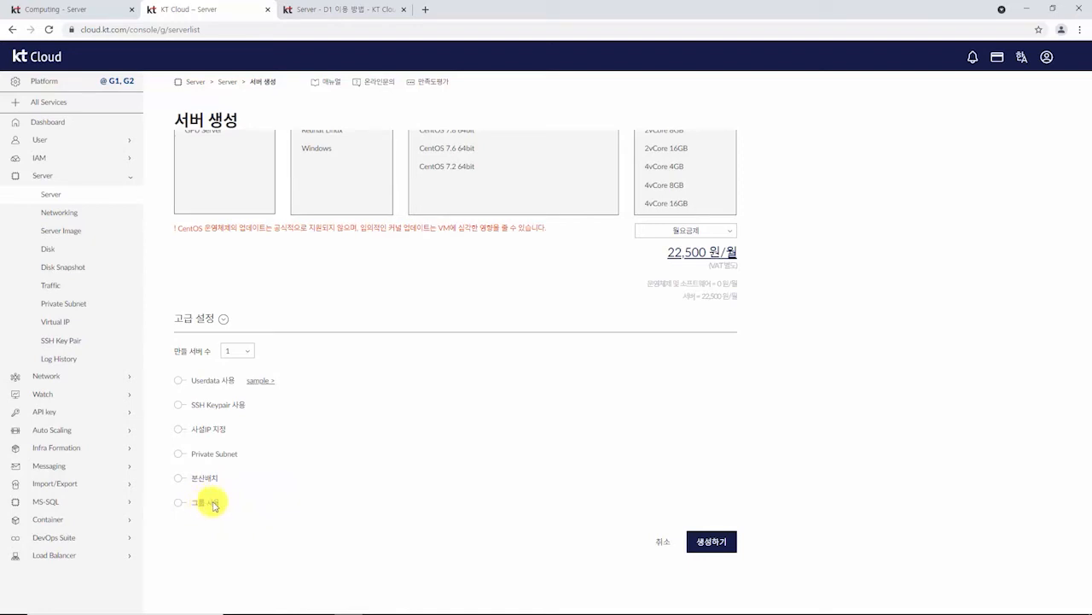
left_click(221, 321)
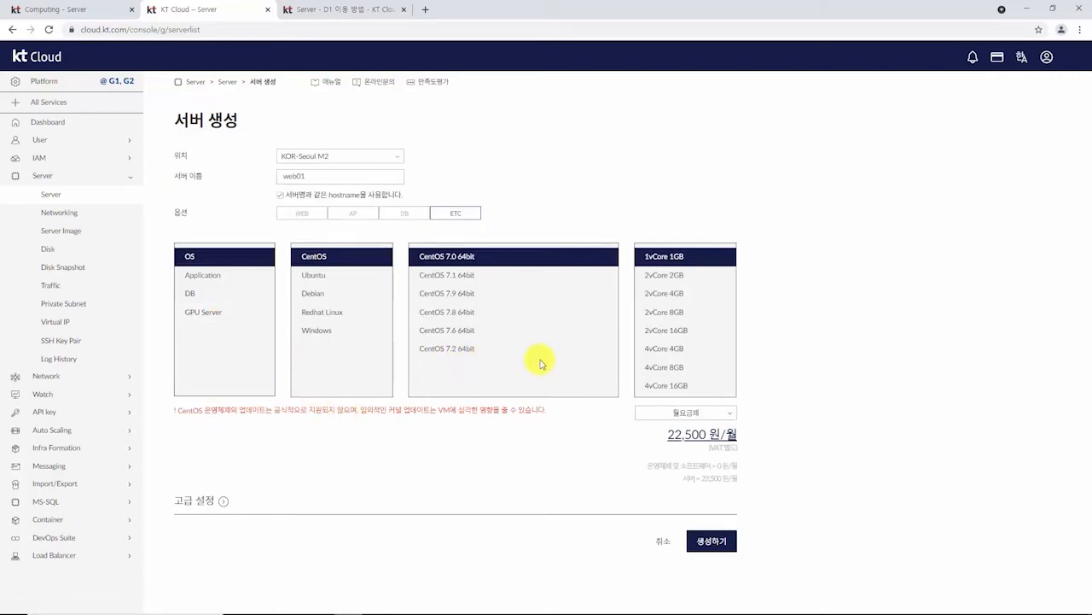
Step: Create web01, refresh the list, and select its server ID in the notification message
left_click(714, 541)
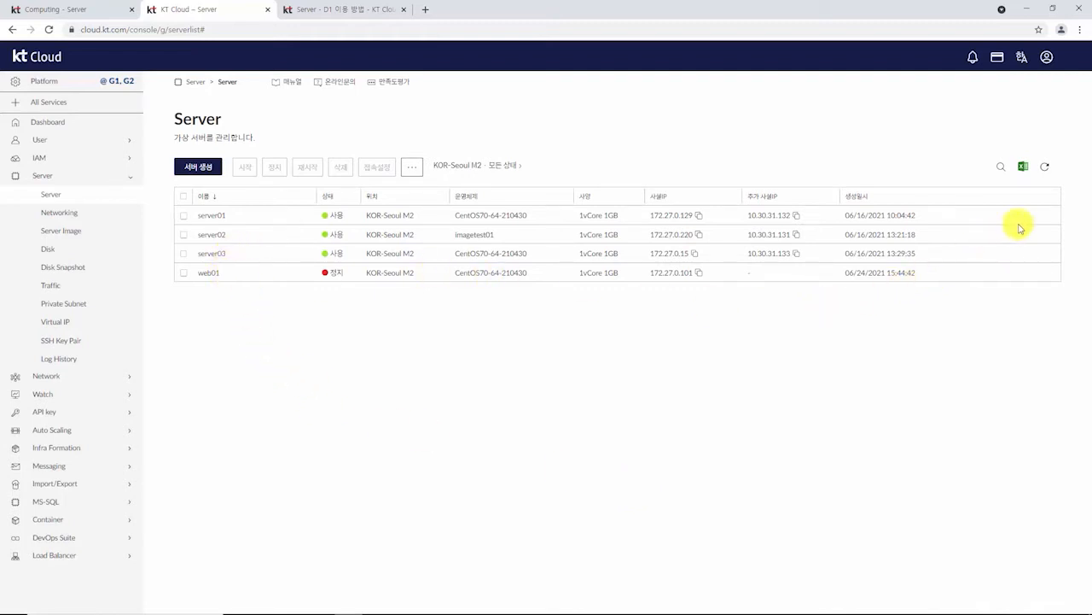
left_click(1046, 169)
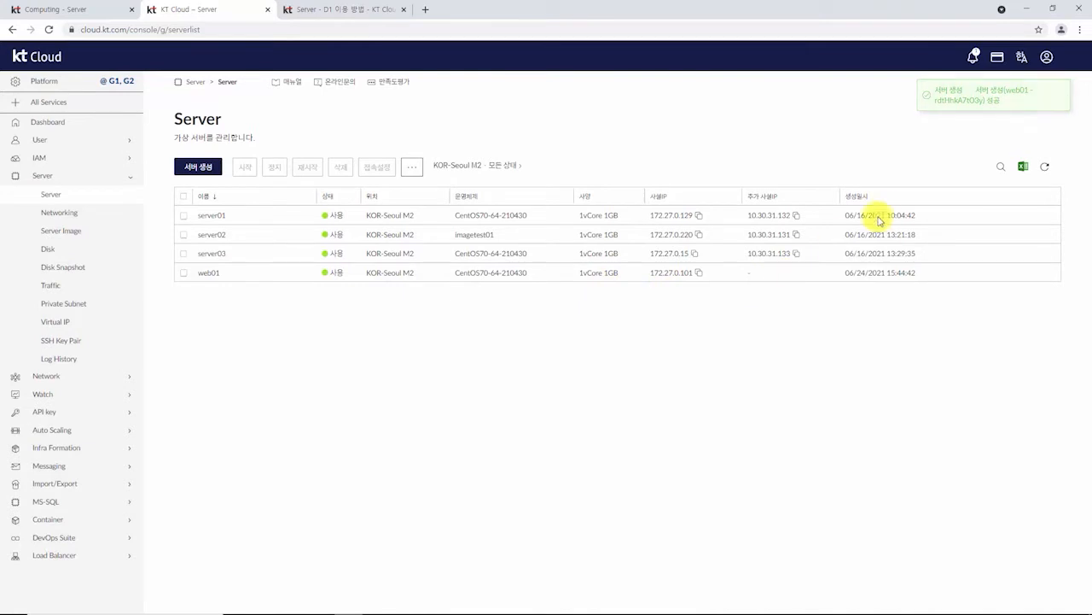
left_click(972, 58)
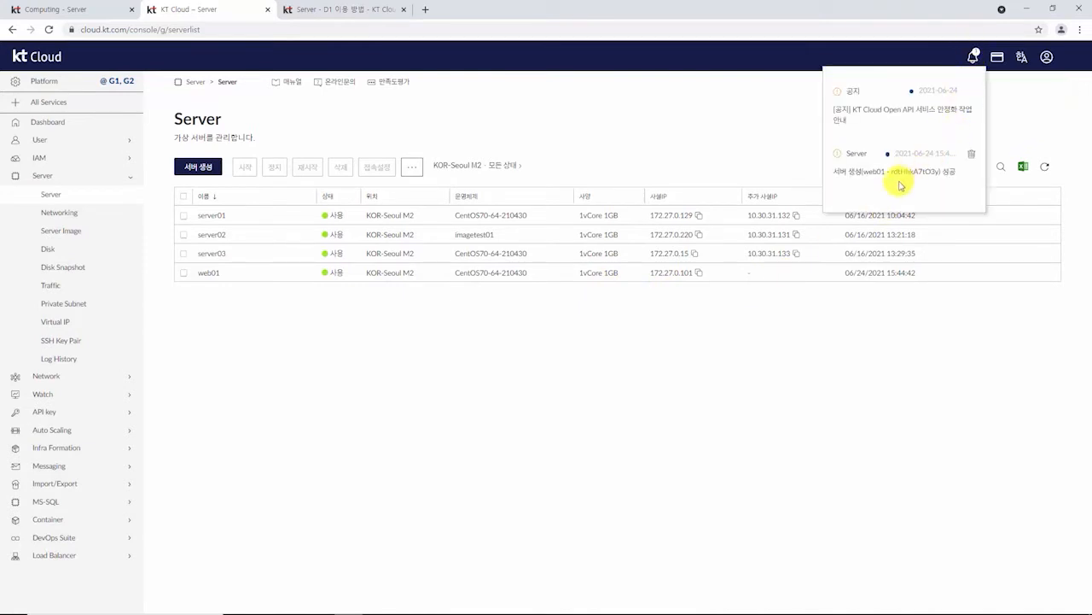
left_click_drag(890, 171, 940, 174)
key("ctrl+c")
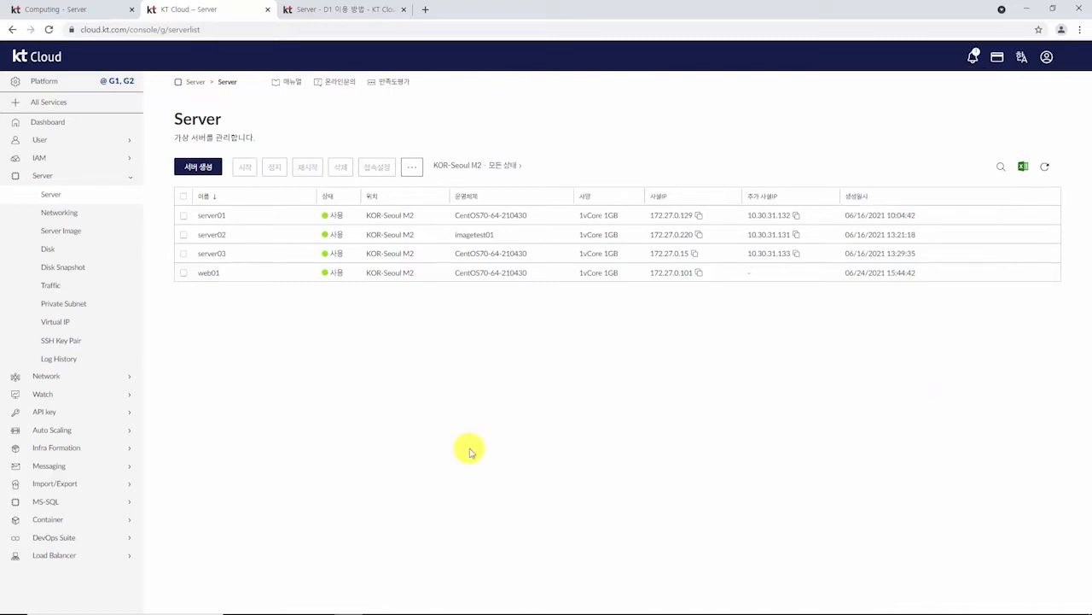
Step: Note 'web01:' with the copied server ID in a new Notepad window, then return to the browser
mouse_move(393, 608)
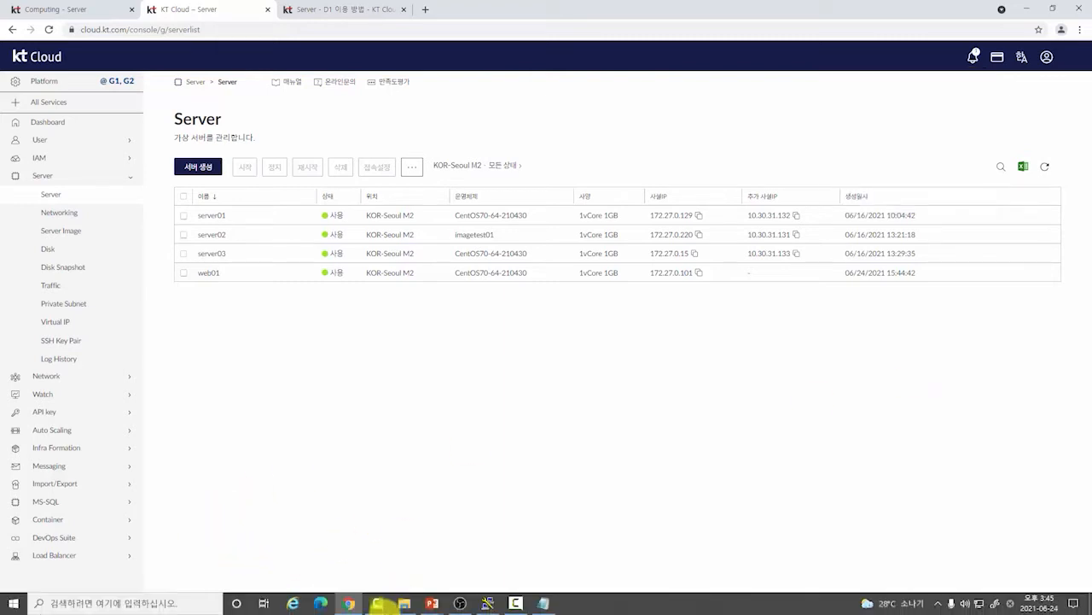
left_click(540, 602)
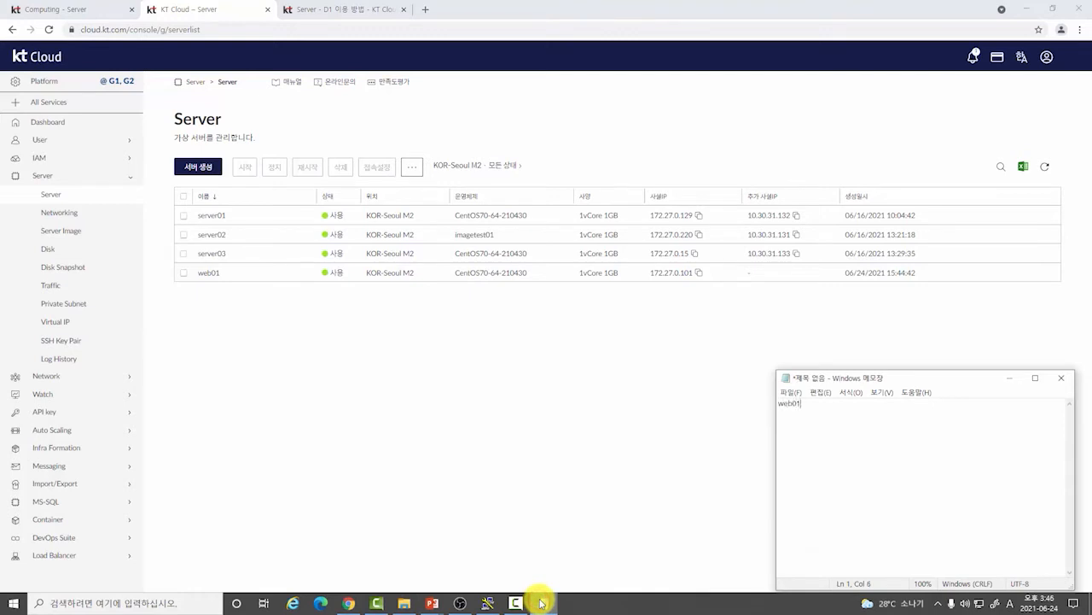
type("web01:")
key("ctrl+v")
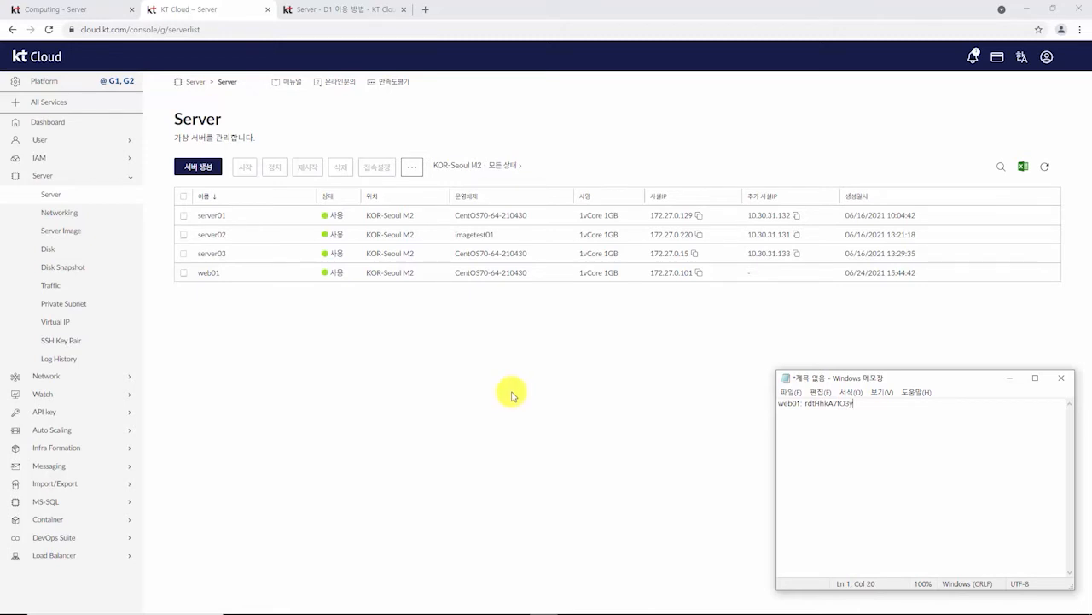
left_click(372, 344)
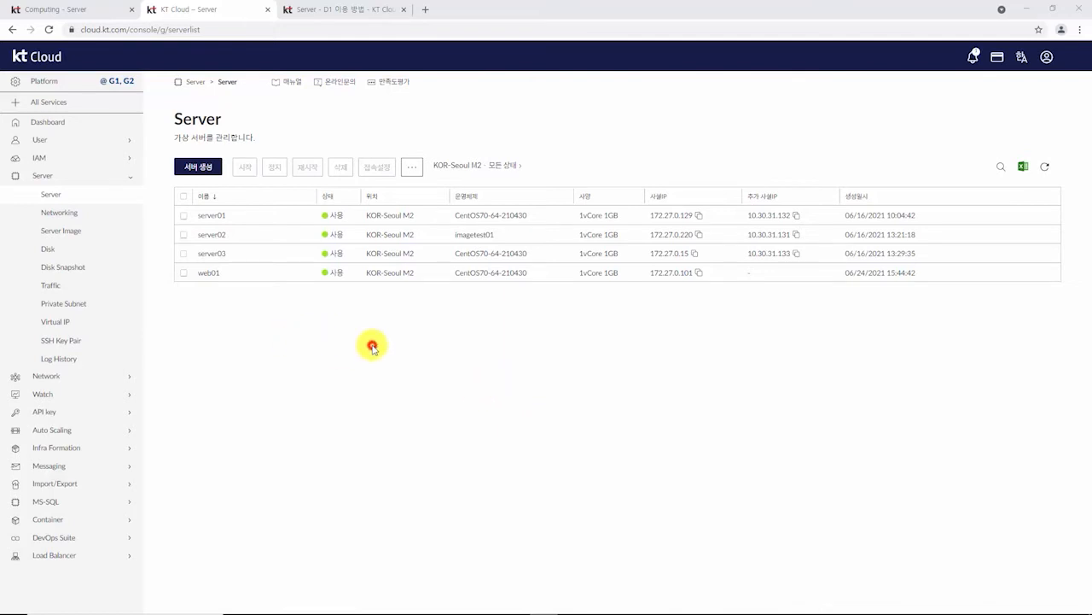
Step: Forward web01's SSH port 22 to public port 10001 over TCP in its 접속설정 dialog
left_click(183, 273)
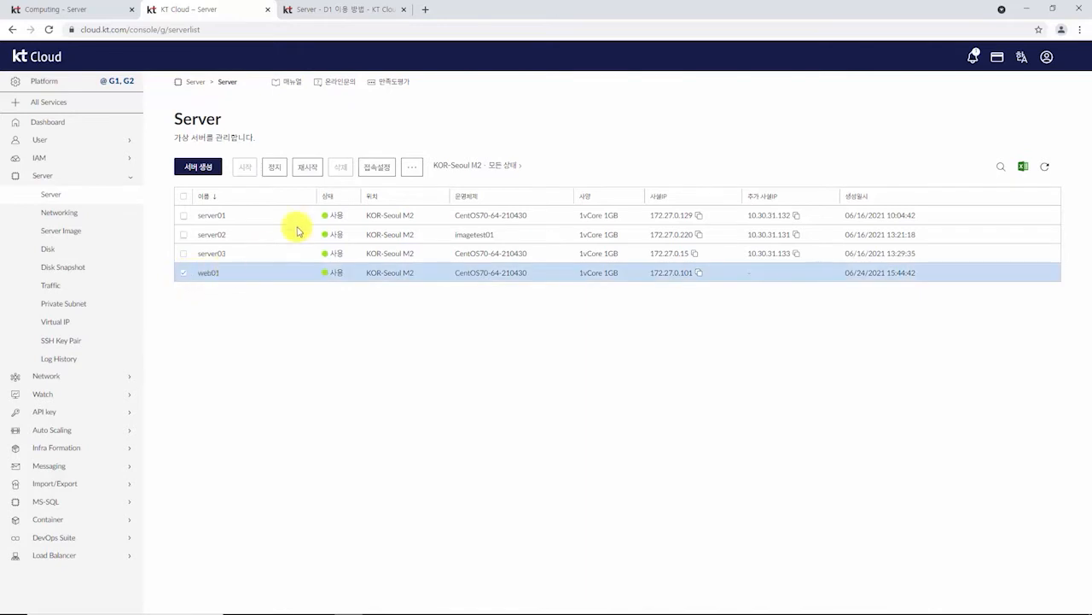
left_click(377, 171)
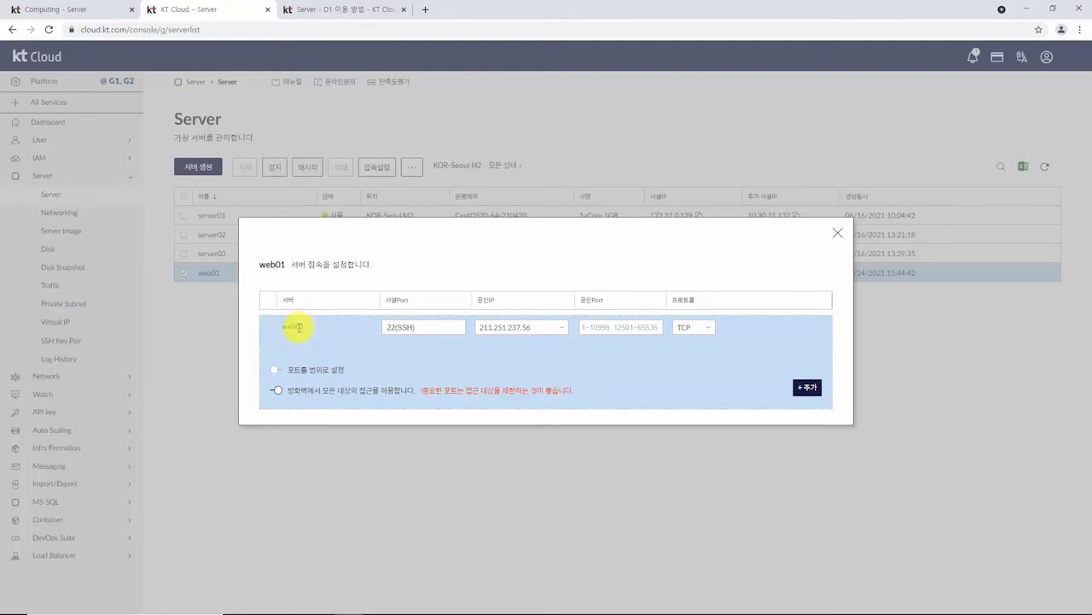
double_click(298, 326)
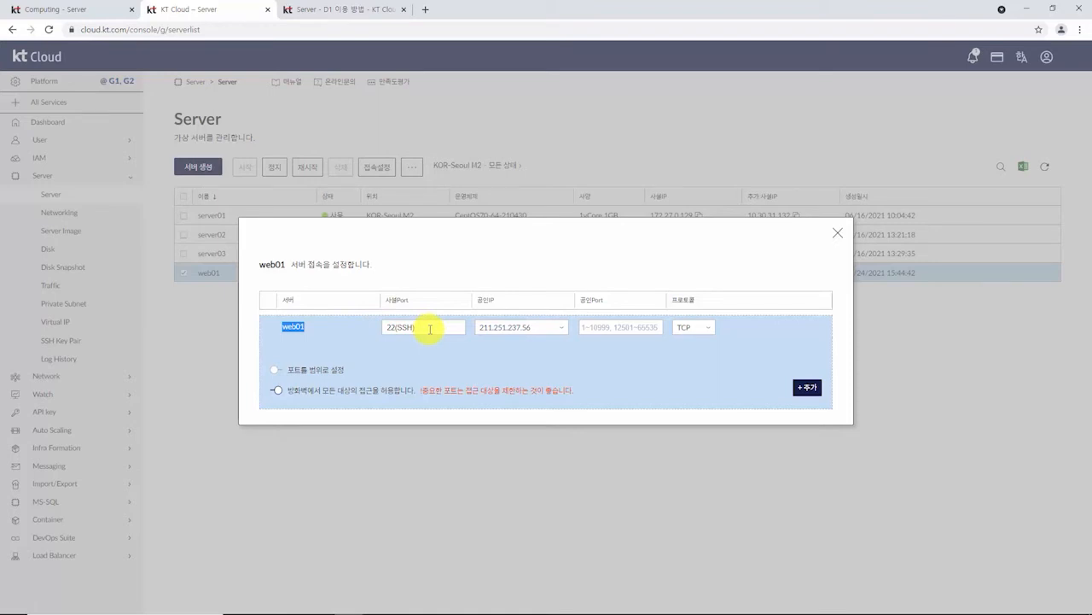
left_click(430, 329)
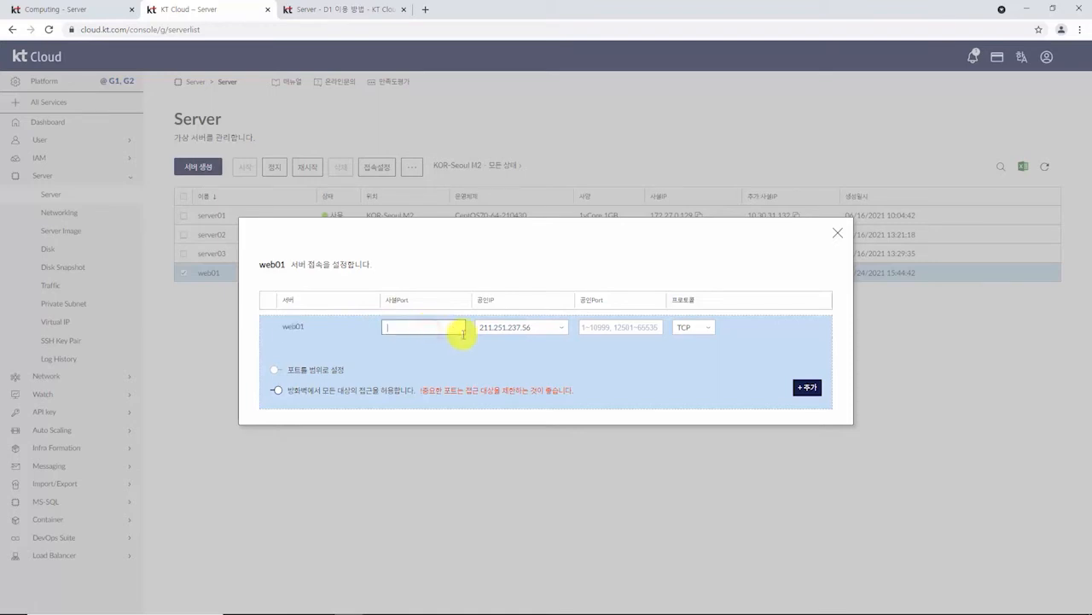
left_click(623, 333)
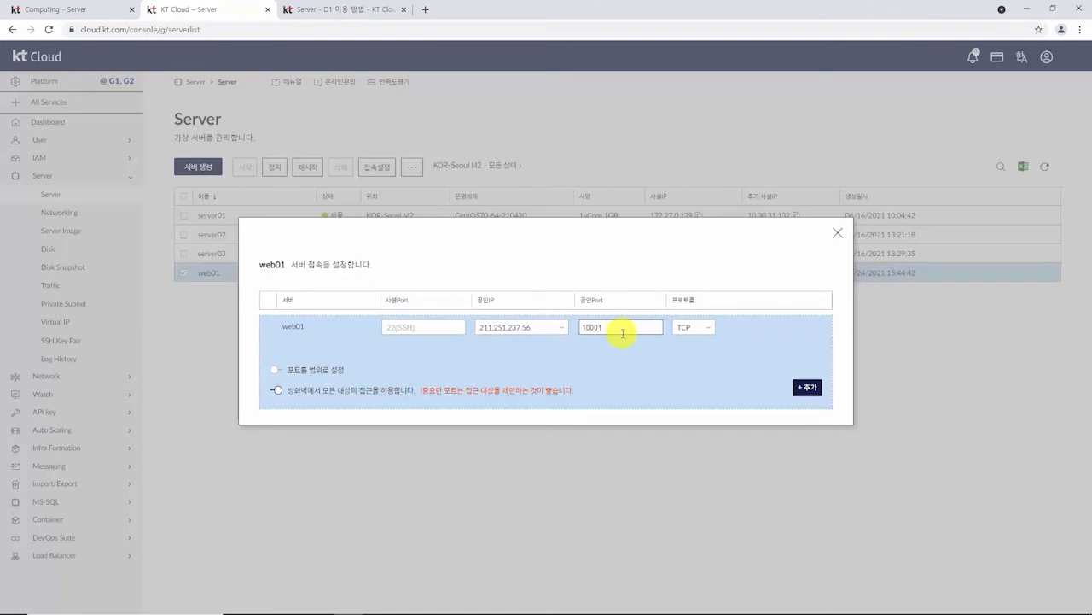
left_click(808, 389)
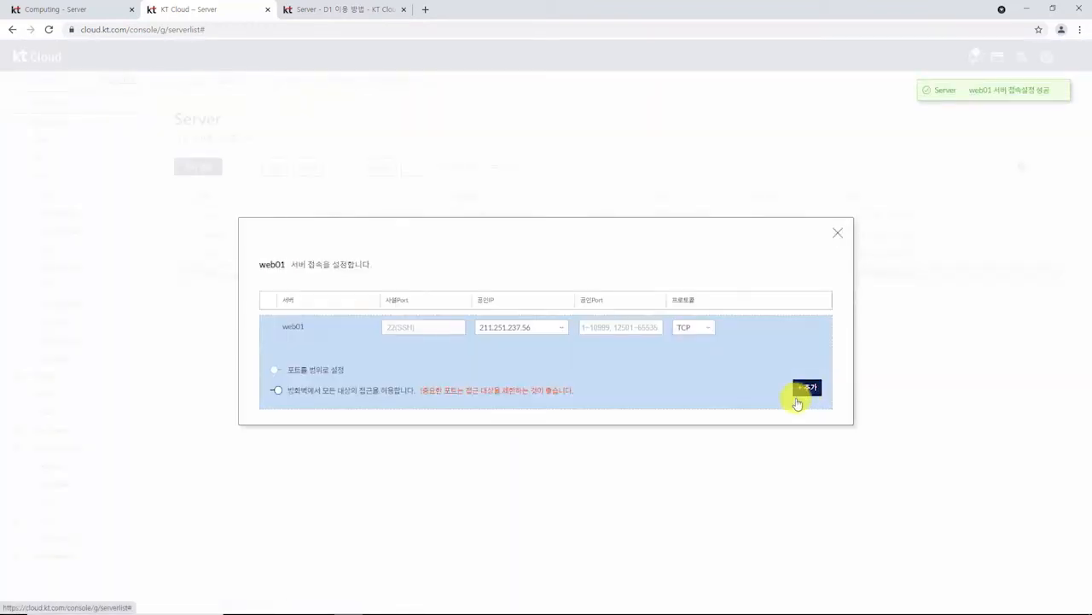
left_click(836, 233)
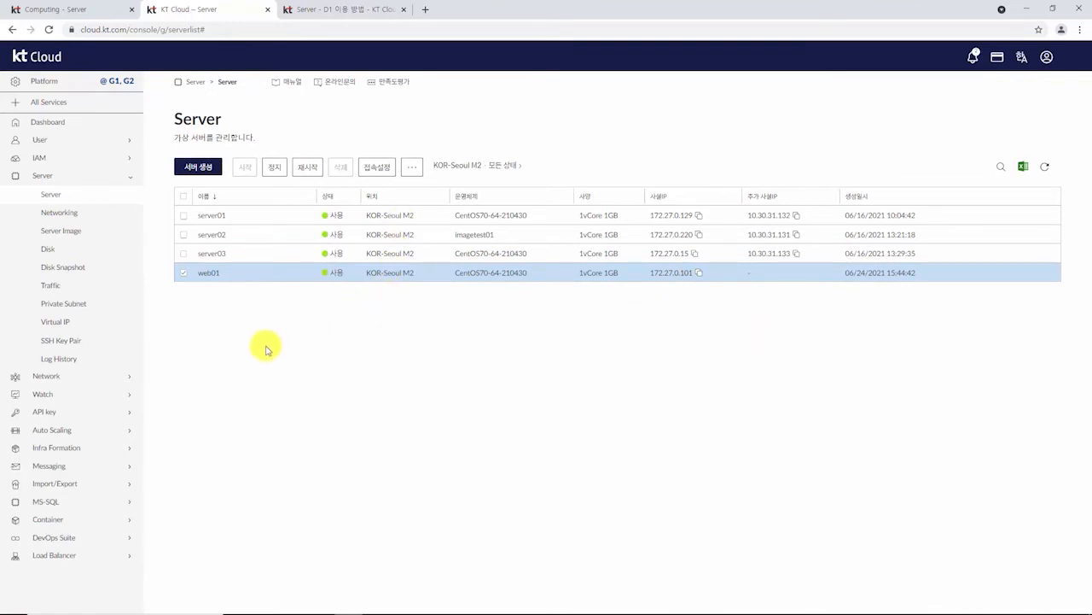
Step: Review the public IP's forwarding rules, including web01's, on the Networking page
left_click(49, 212)
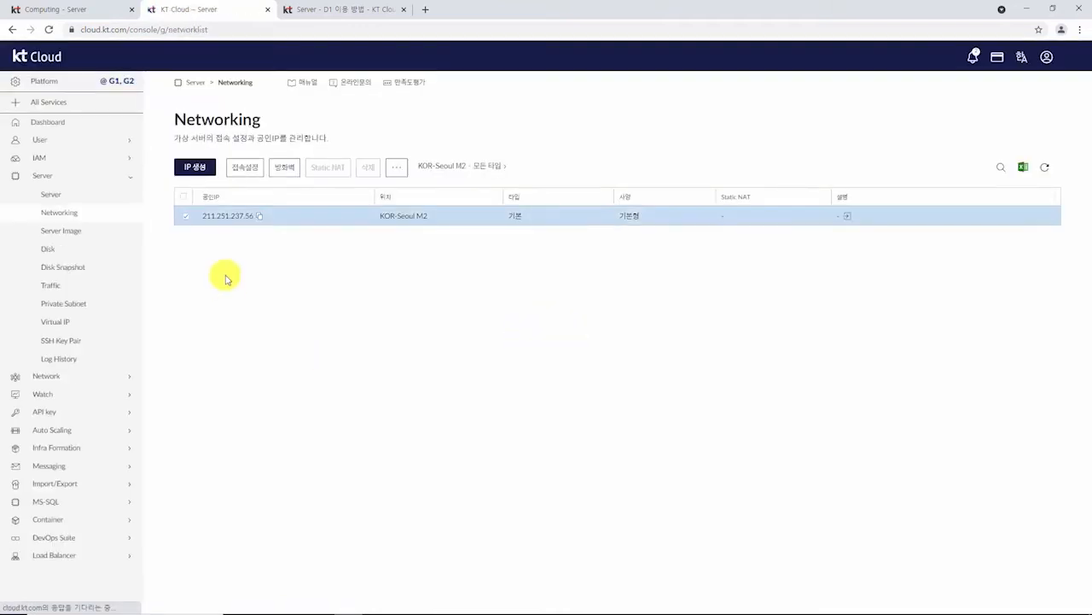
left_click(245, 168)
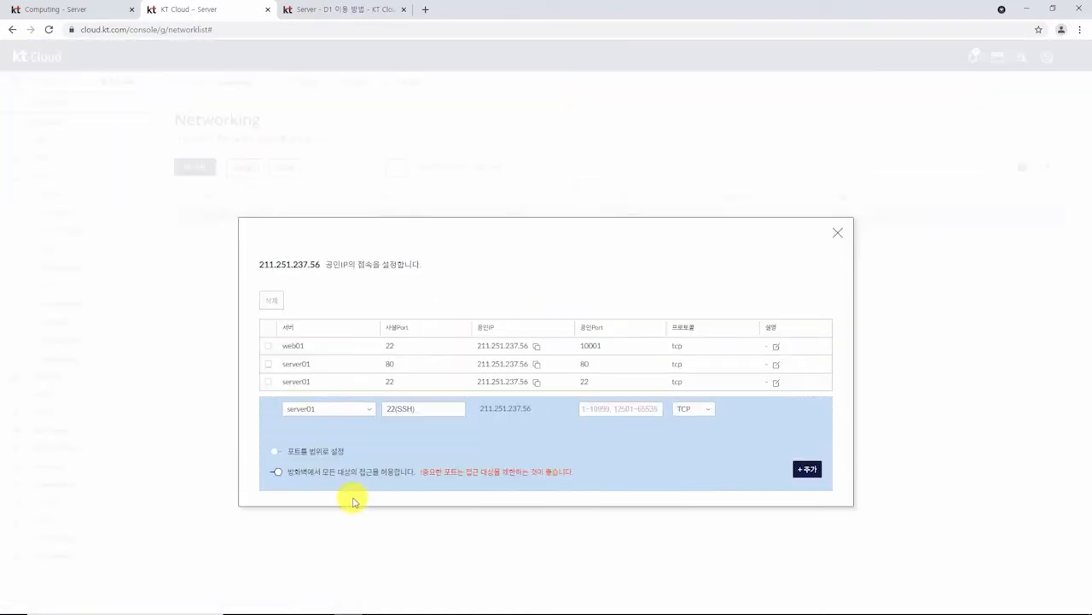
triple_click(314, 346)
double_click(290, 346)
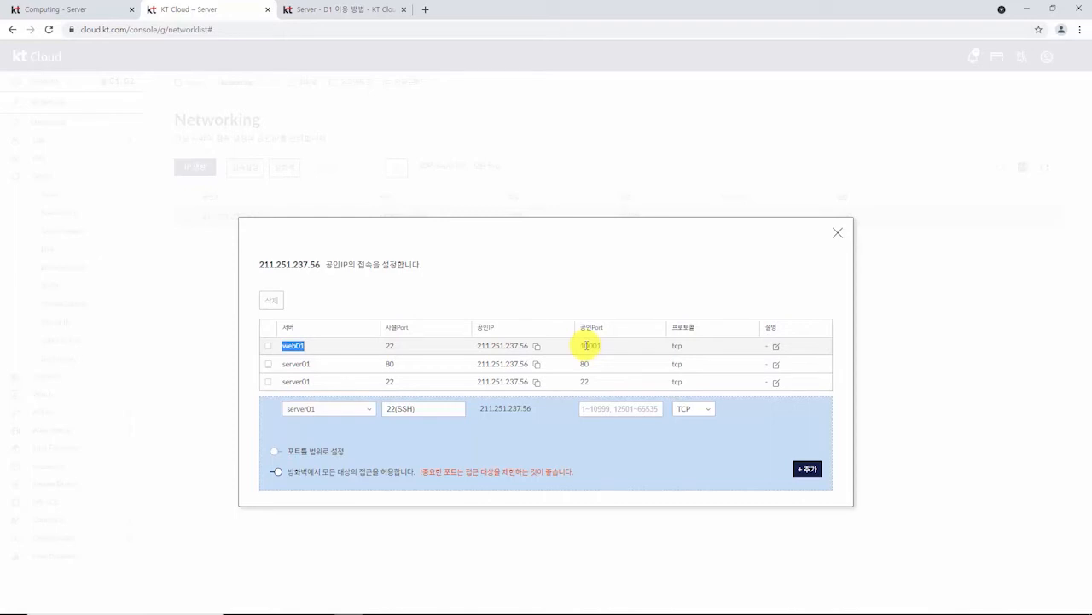
Step: Copy the public IP 211.251.237.56 and launch PuTTY to set up the connection
left_click(837, 233)
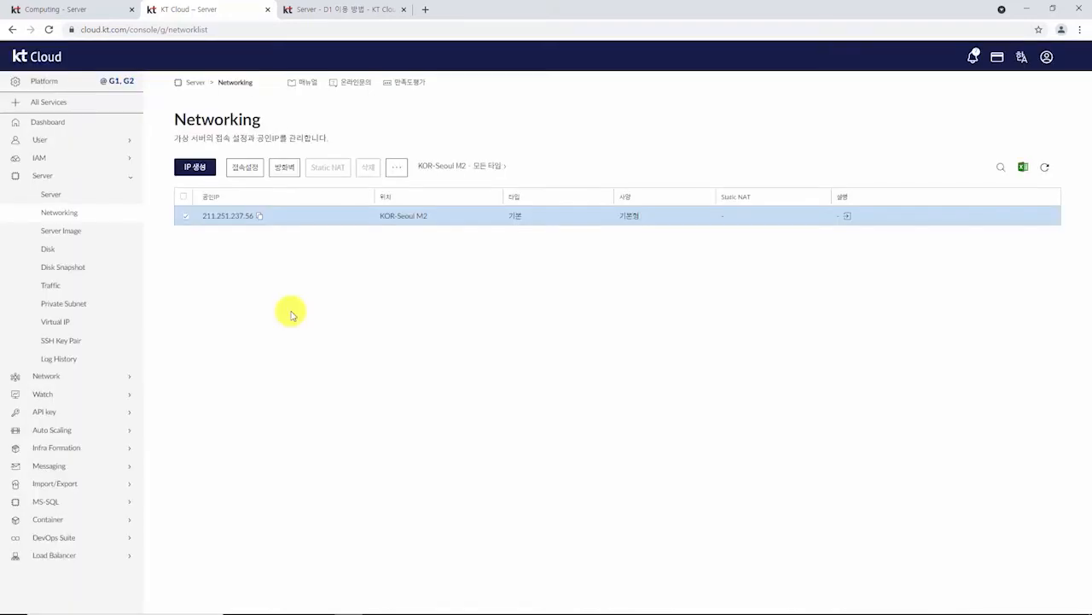
left_click(258, 219)
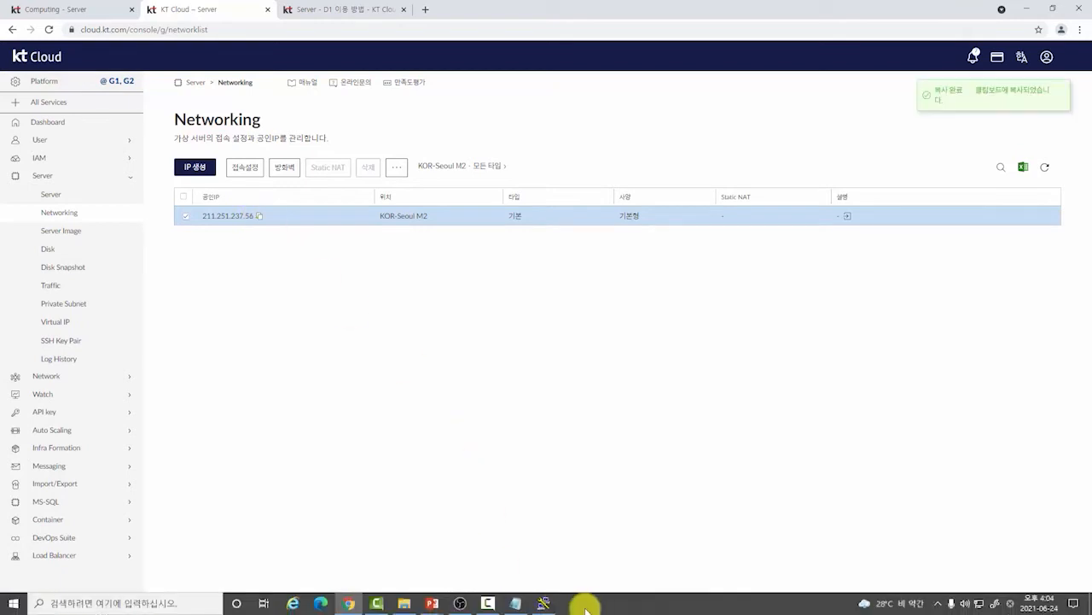
left_click(544, 603)
Step: Open an SSH connection in PuTTY to 211.251.237.56 on port 10001
left_click(562, 246)
key("ctrl+v")
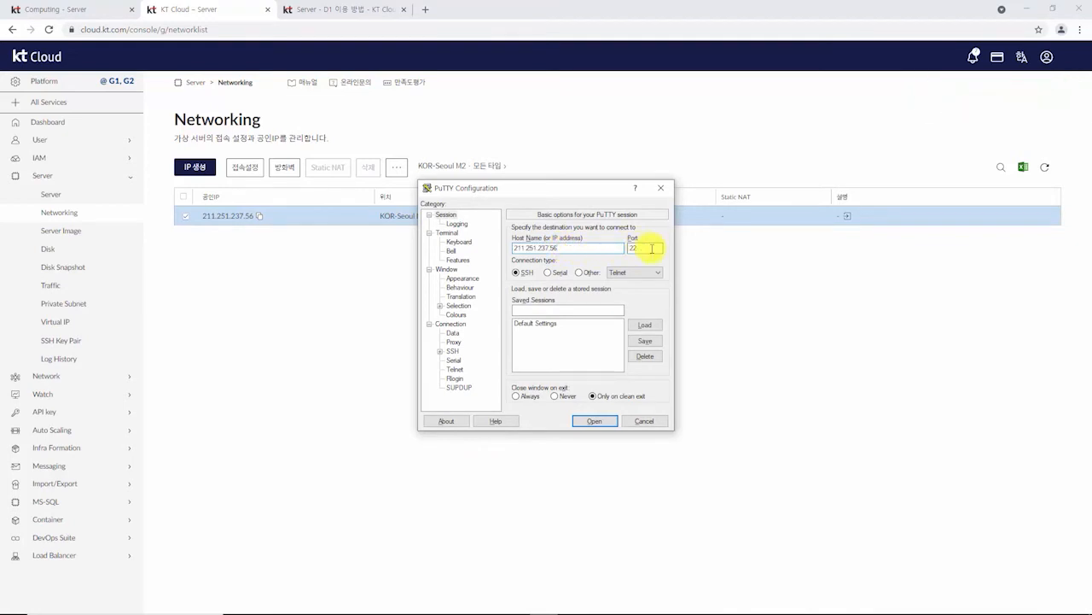
left_click_drag(651, 248, 629, 250)
type("10001")
key("Return")
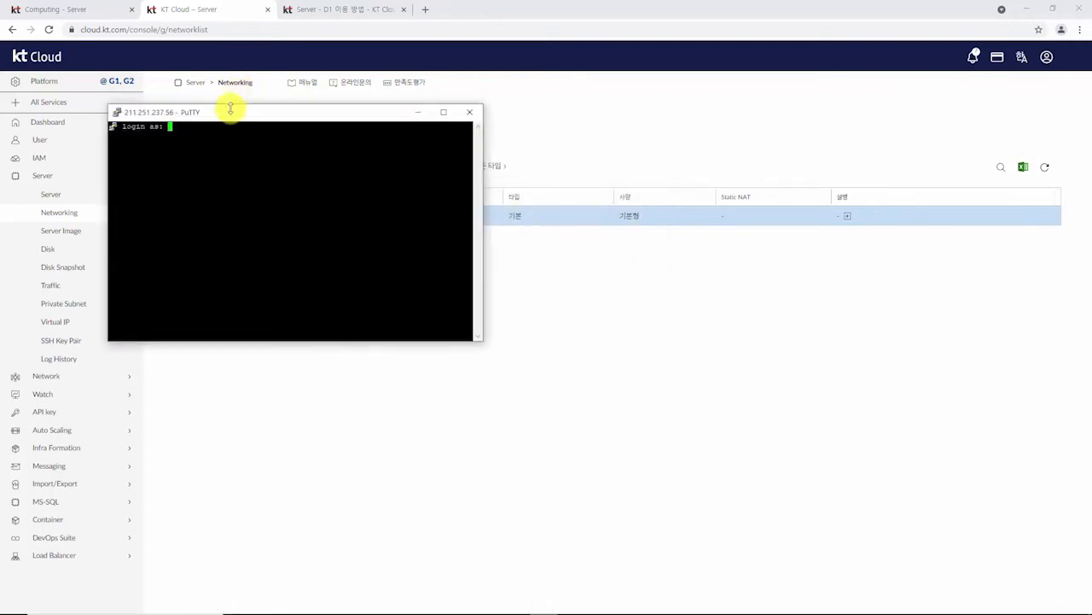
Step: Change the session's terminal font to Courier New at 20 points
right_click(228, 114)
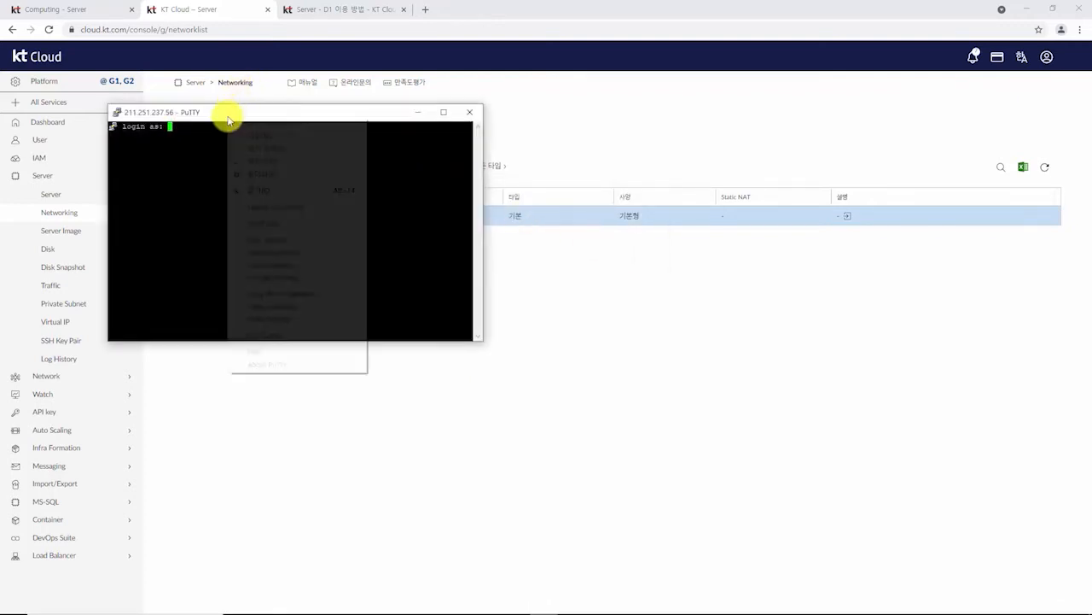
left_click(265, 278)
left_click(450, 279)
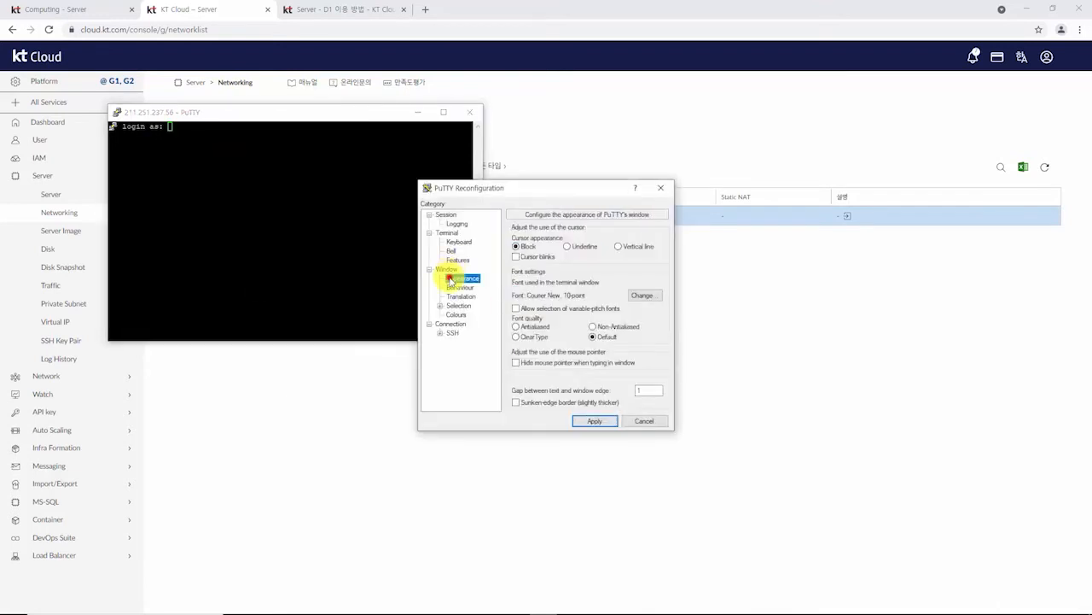
left_click(642, 294)
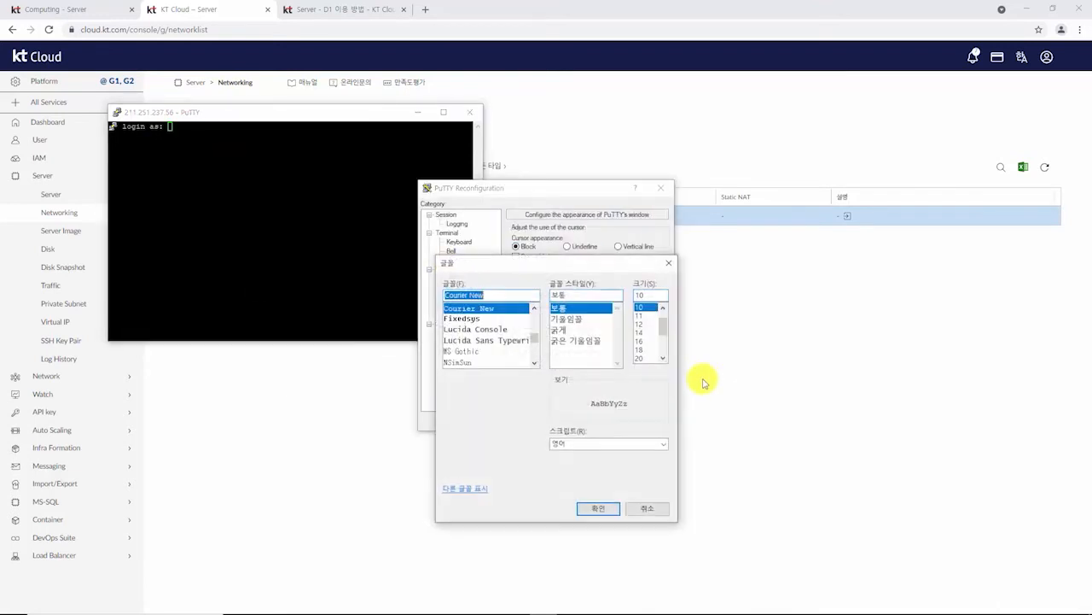
left_click(642, 357)
left_click(609, 509)
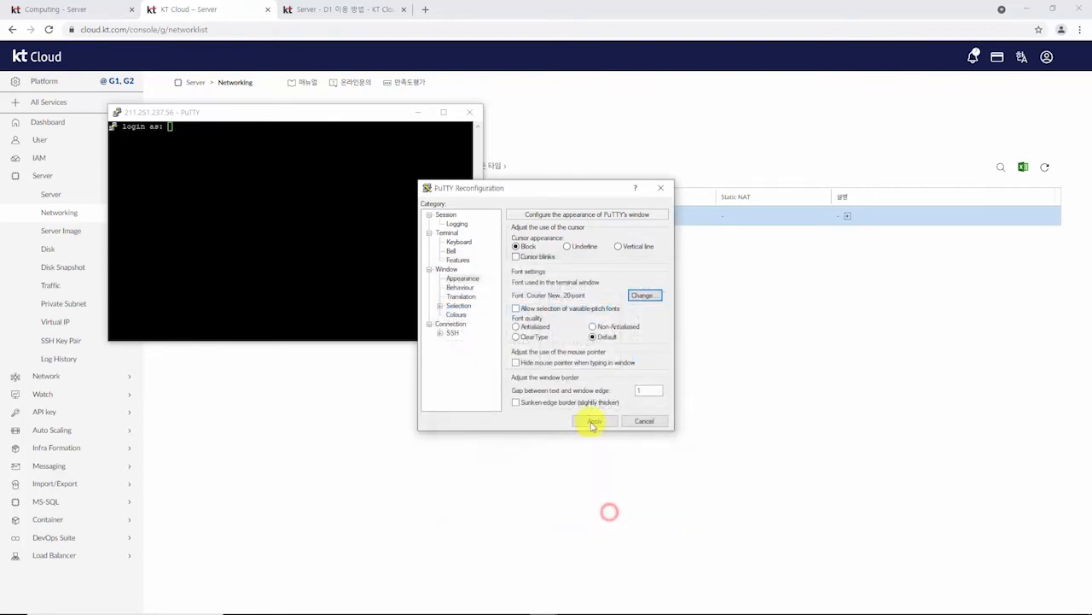
left_click(595, 420)
Step: Log in as root using web01's password copied from the saved note
type("root")
key("Return")
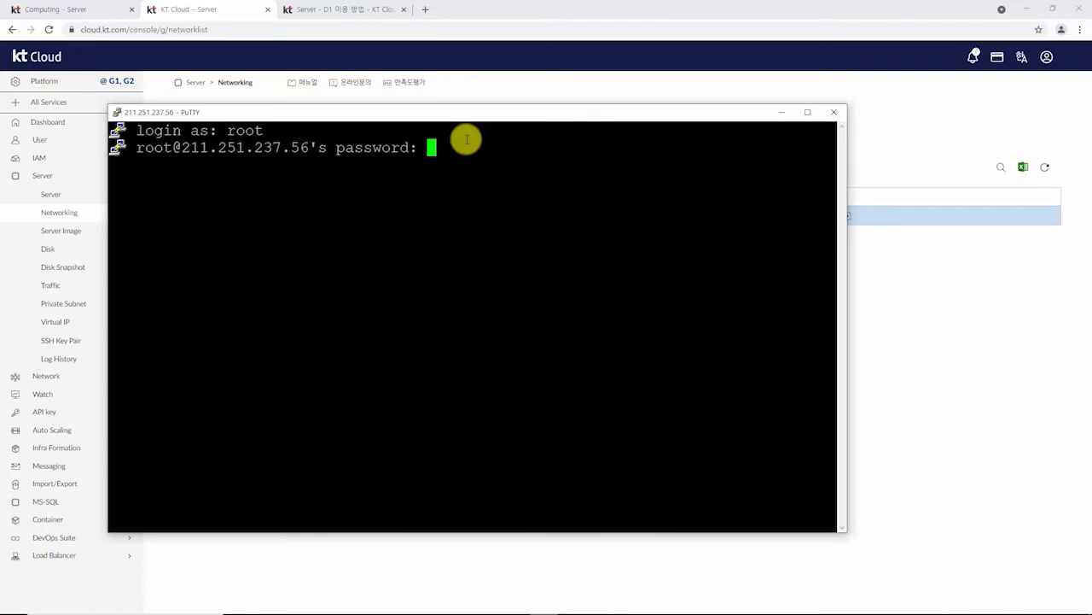
mouse_move(556, 603)
left_click(516, 604)
left_click(864, 416)
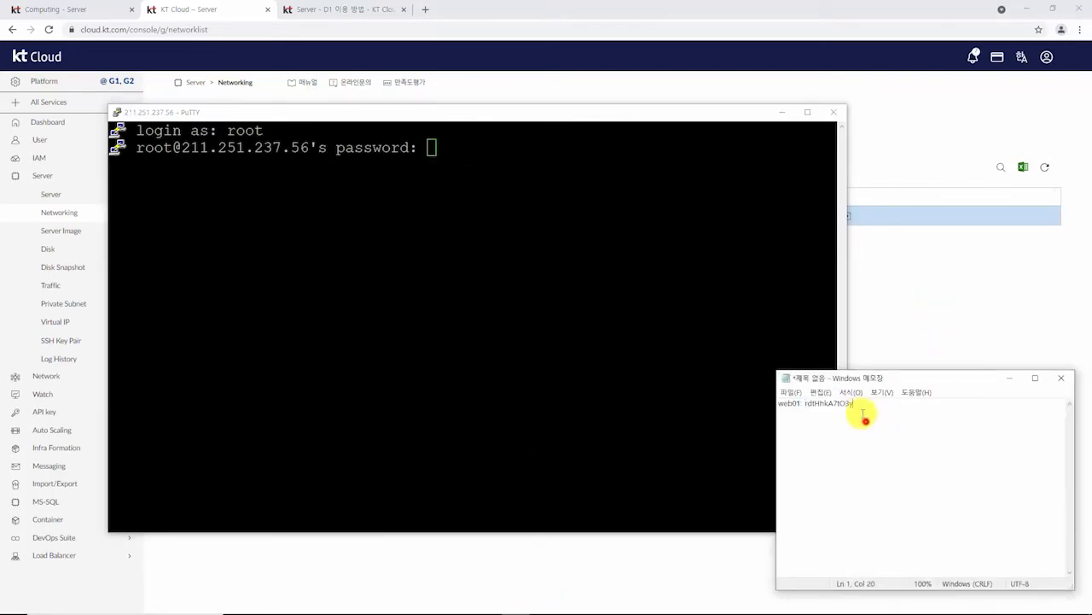
left_click_drag(861, 414, 805, 408)
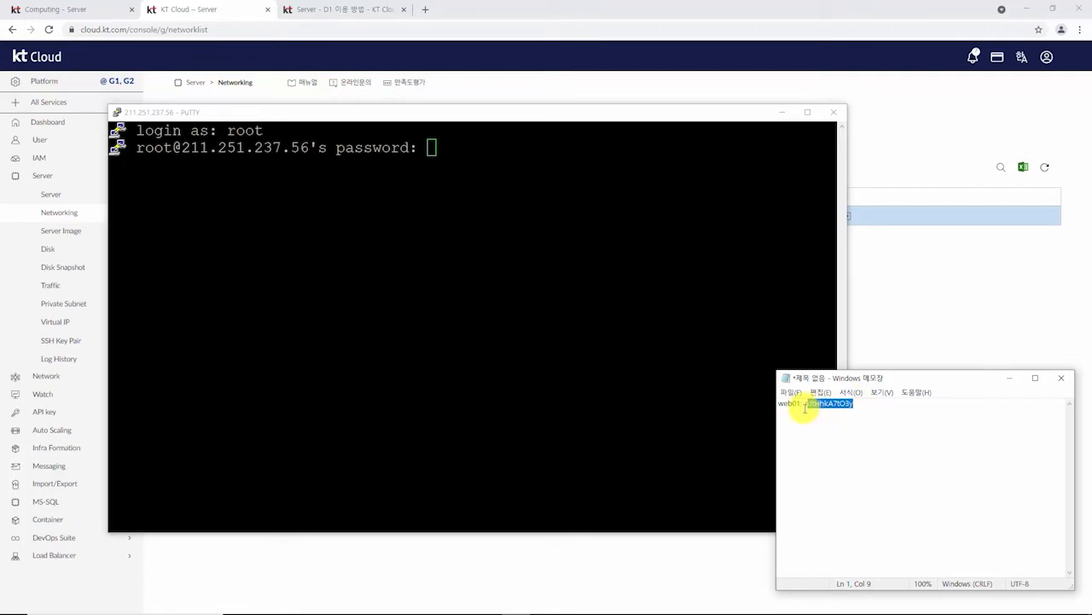
right_click(319, 212)
key("Return")
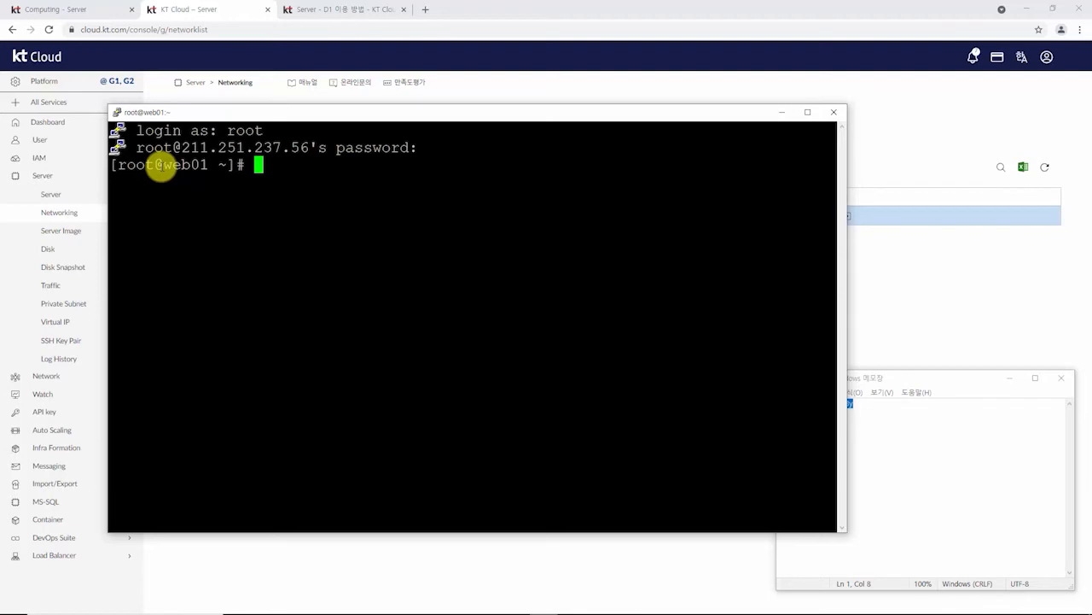
left_click_drag(162, 166, 207, 164)
left_click(250, 164)
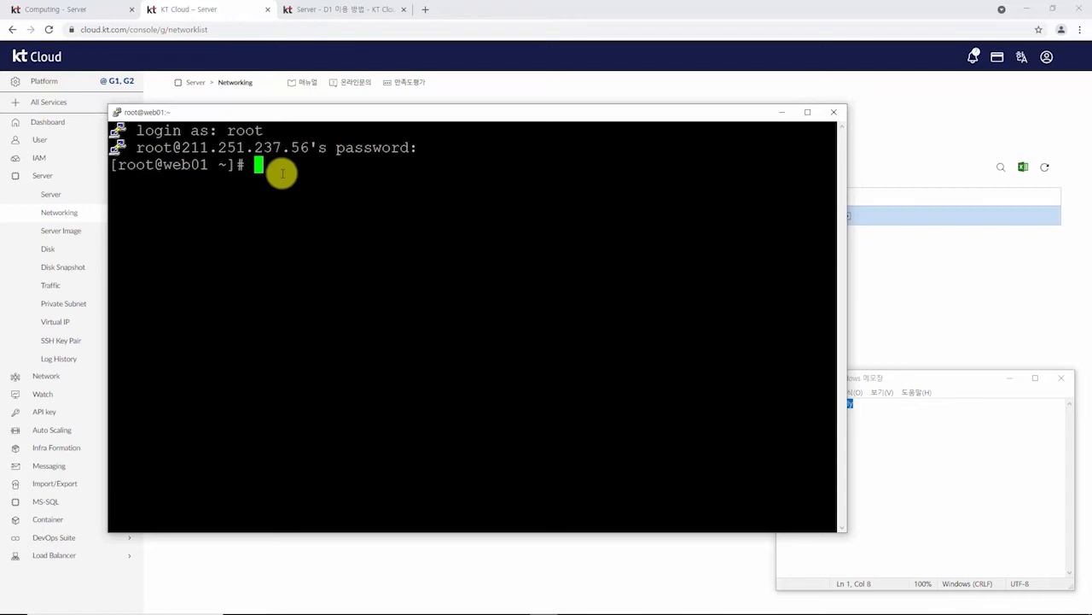
Step: Install Apache with 'yum install -y httpd', then enter 'cd /var/www/html/'
type("yum install -y j")
key("BackSpace")
key("BackSpace")
type("httpd")
key("Return")
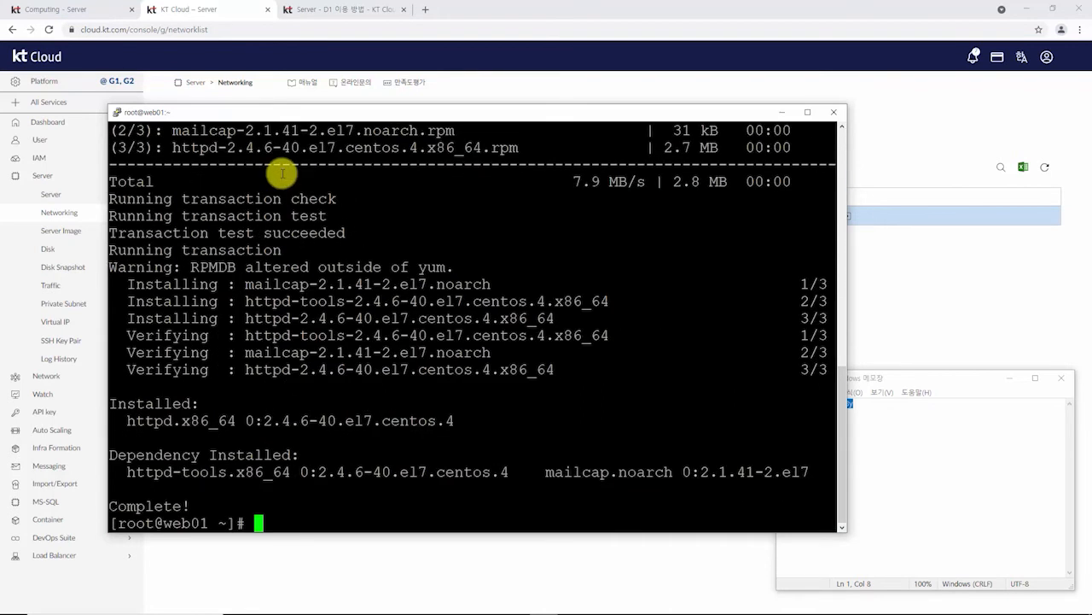
type("cd /var/")
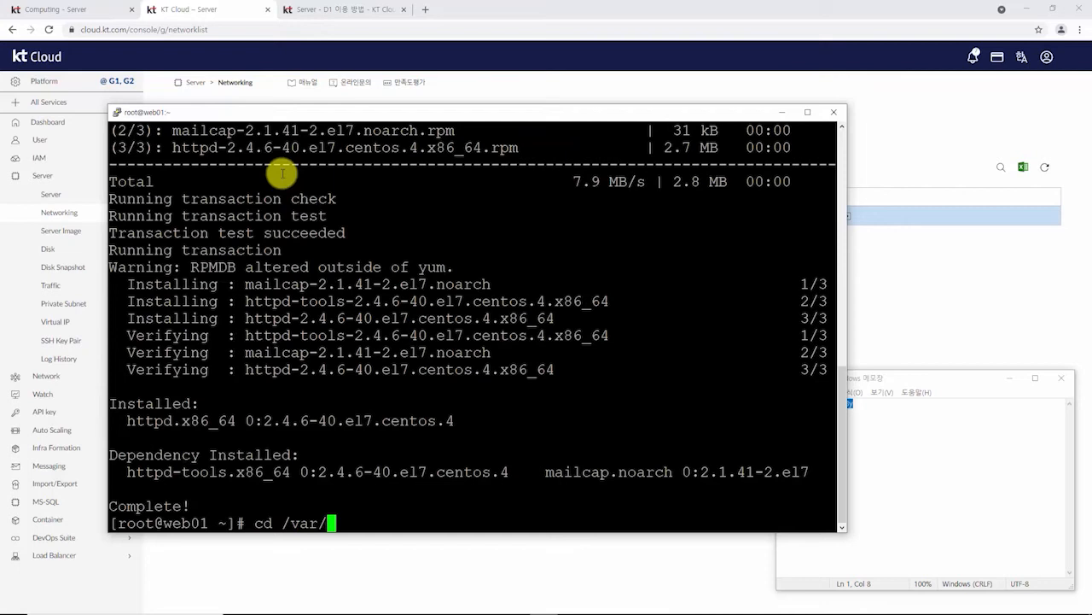
type("www/html/")
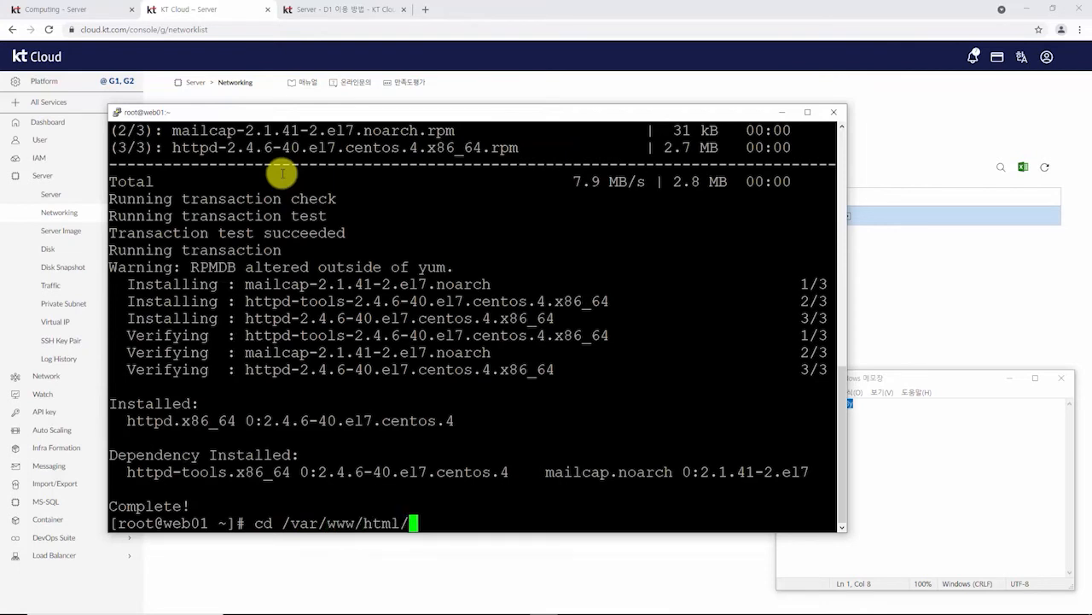
Step: Create index.html in vim containing 'Server name : web01' and save it with :wq
key("Return")
type("vi")
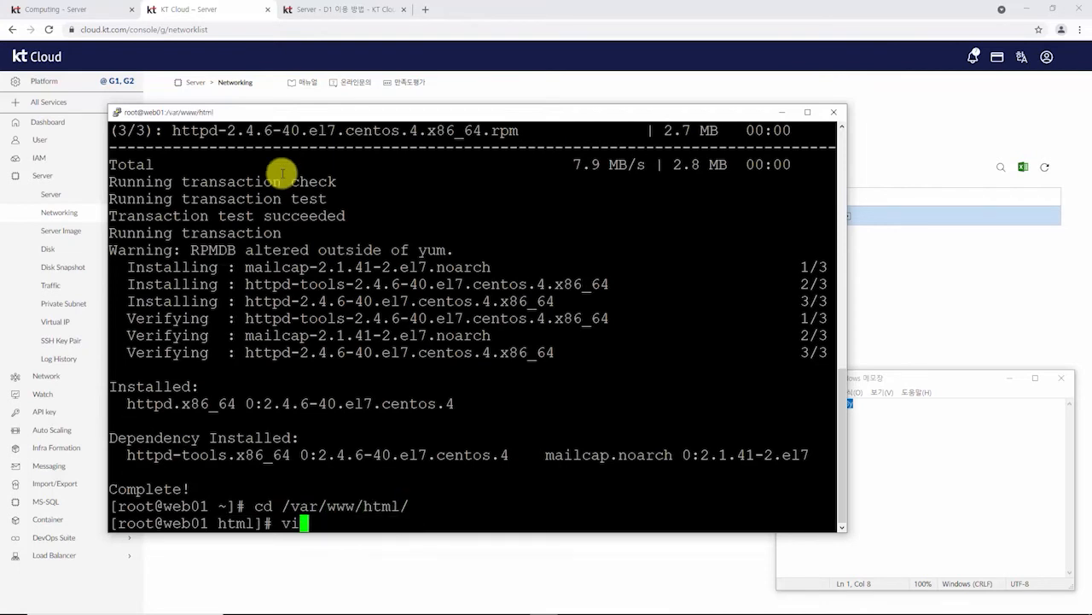
type("m index.")
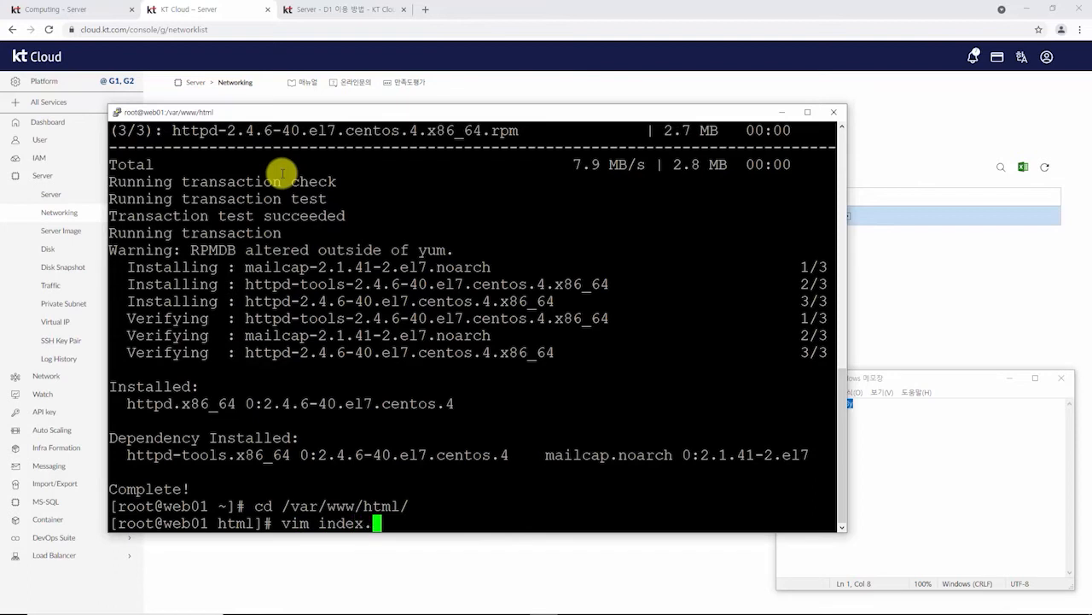
type("html")
key("Return")
type("i")
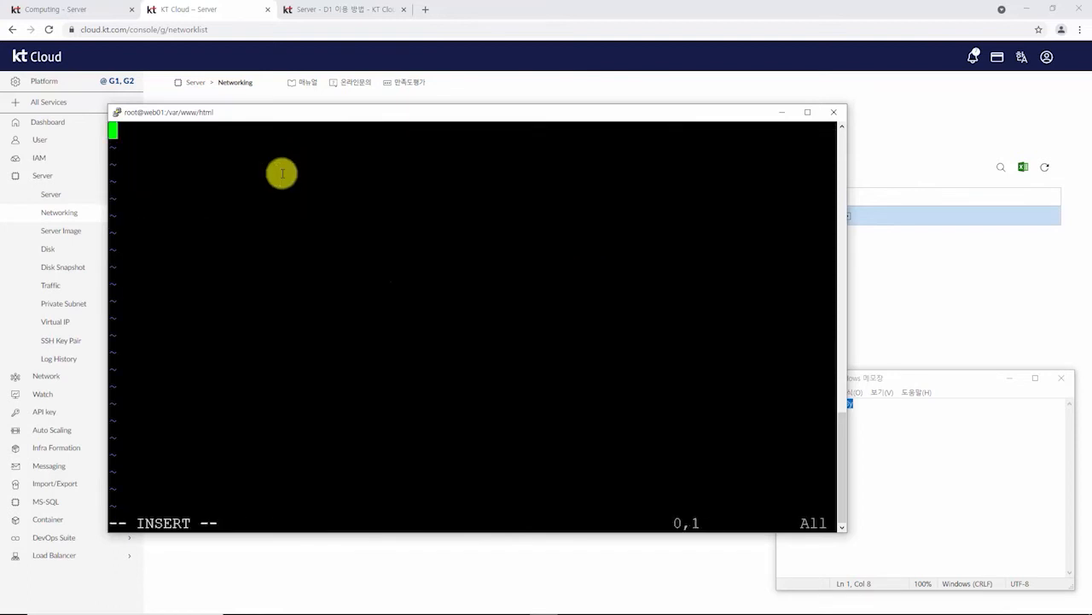
type("Server ")
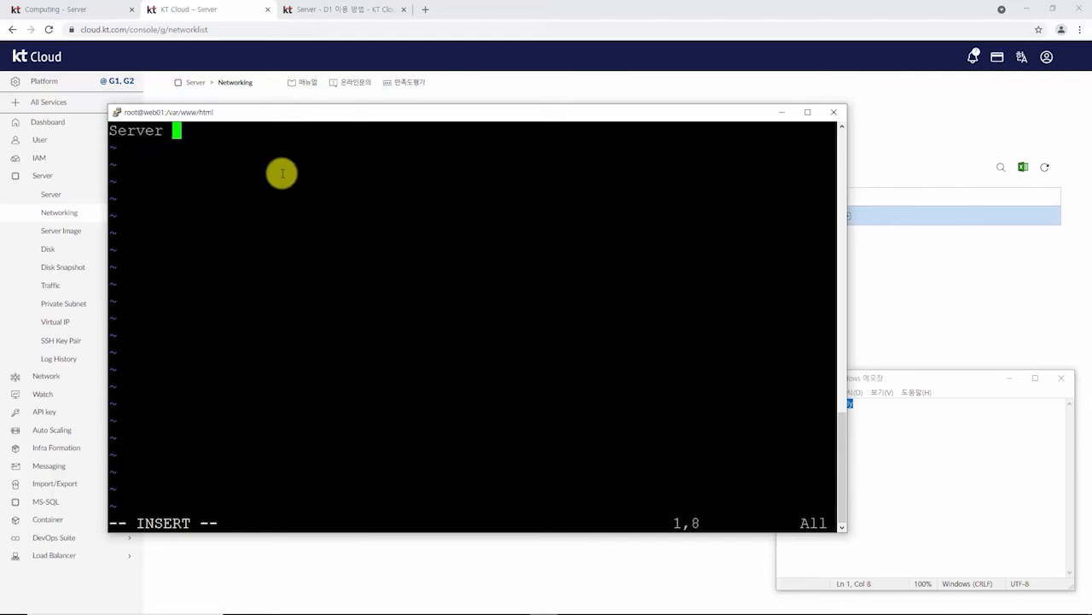
type("name : we")
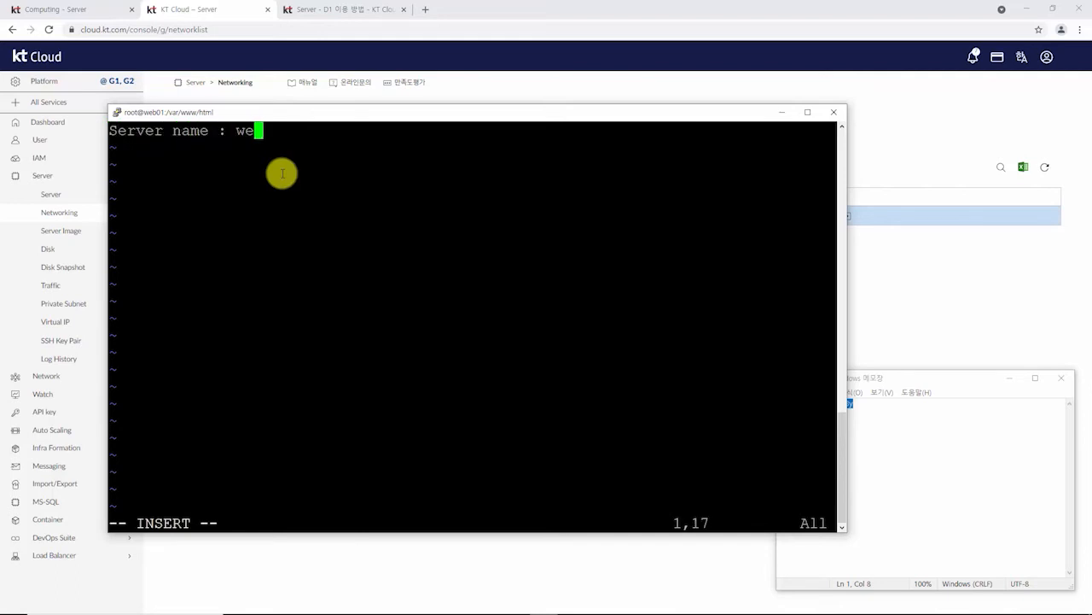
type("b01")
key("Escape")
type(":wq")
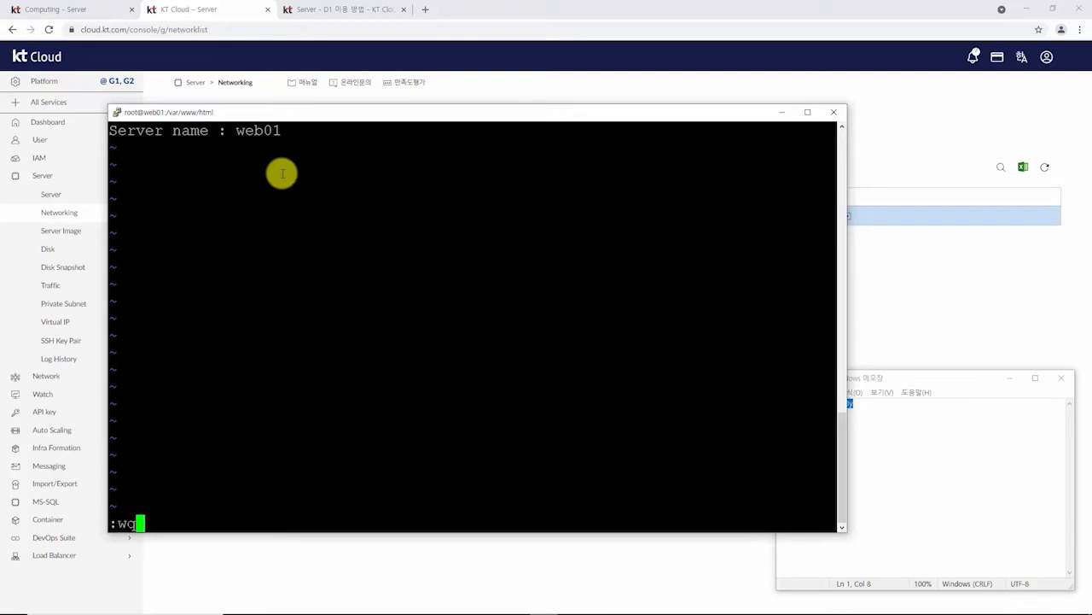
key("Return")
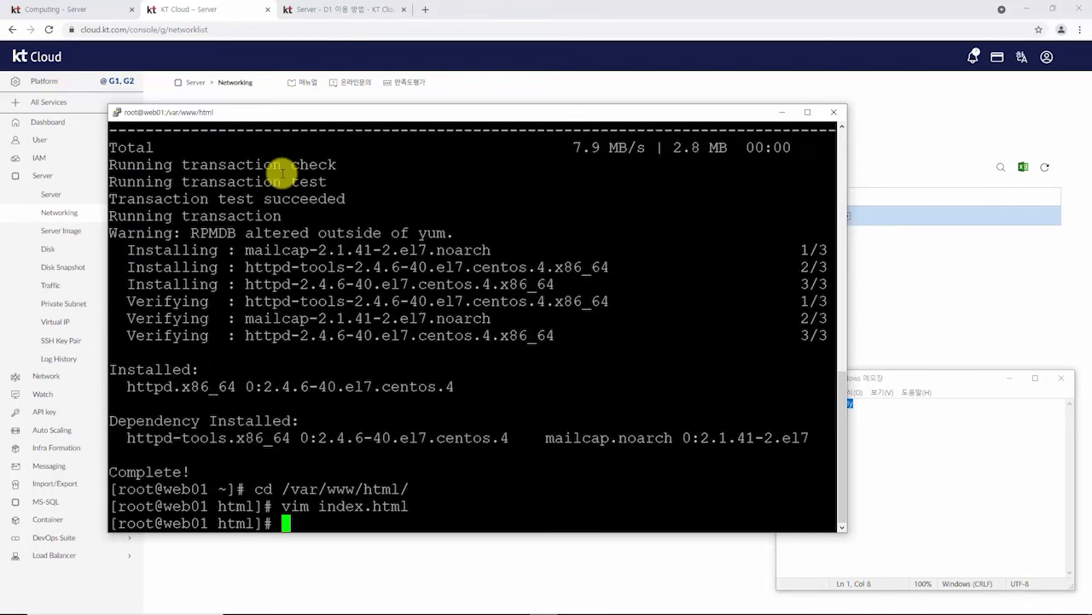
Step: Start httpd.service and enable it to start at boot
type("system")
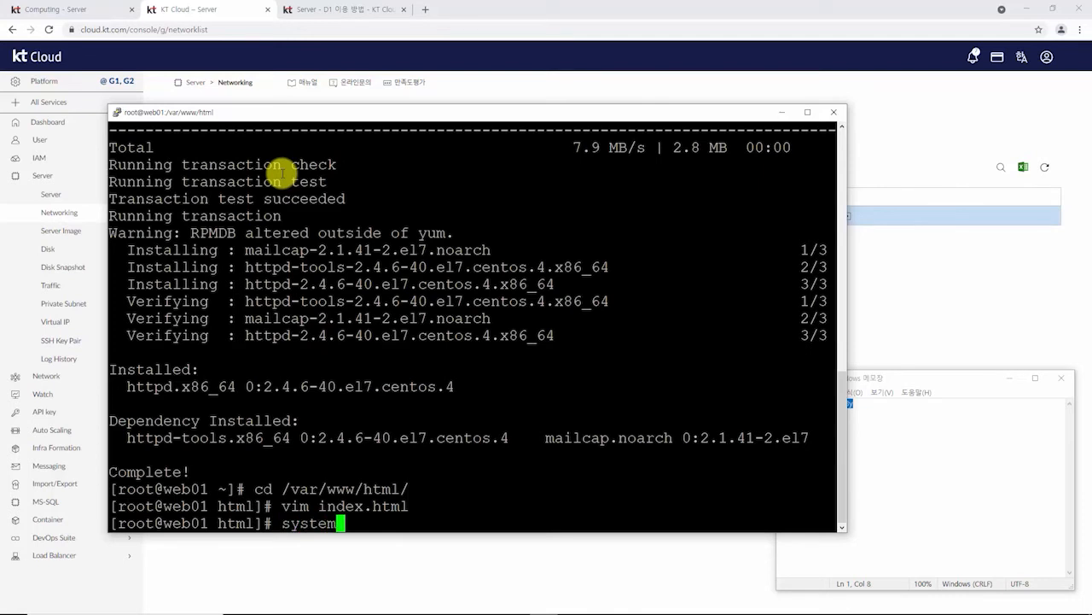
type("ctl start httpd.service")
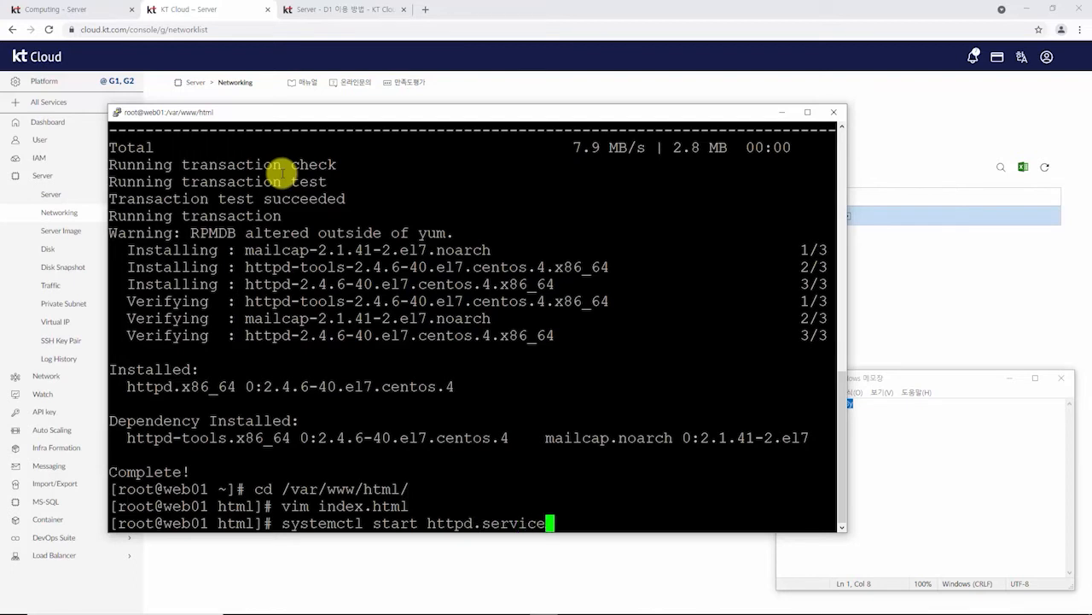
key("Return")
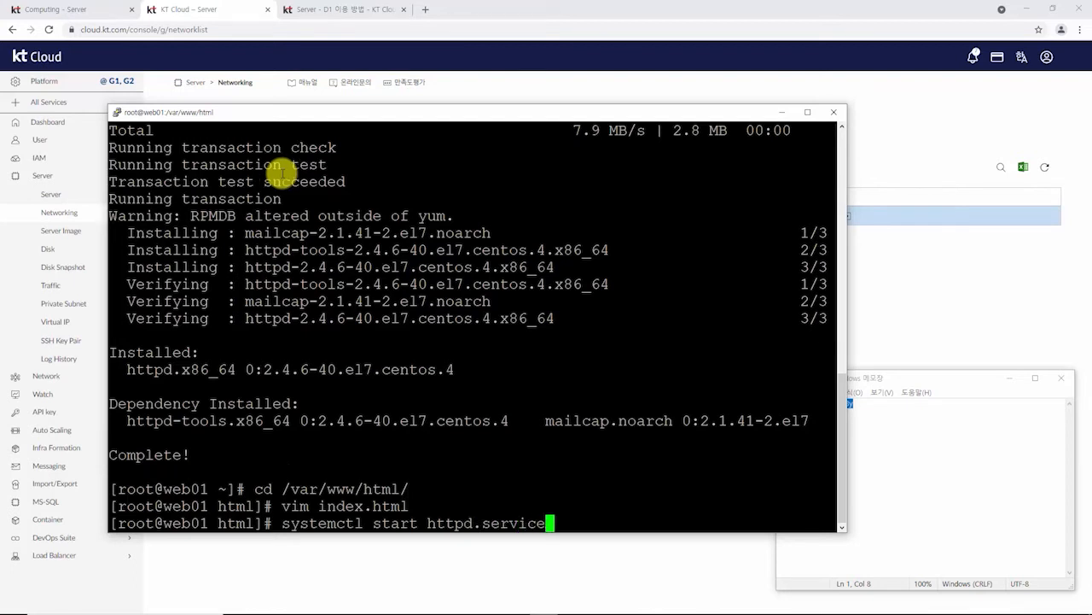
key("Up")
key("Left")
key("Left")
key("Left")
key("Left")
key("Left")
key("Left")
key("Left")
key("Left")
key("Left")
key("Left")
key("Left")
key("Left")
key("Left")
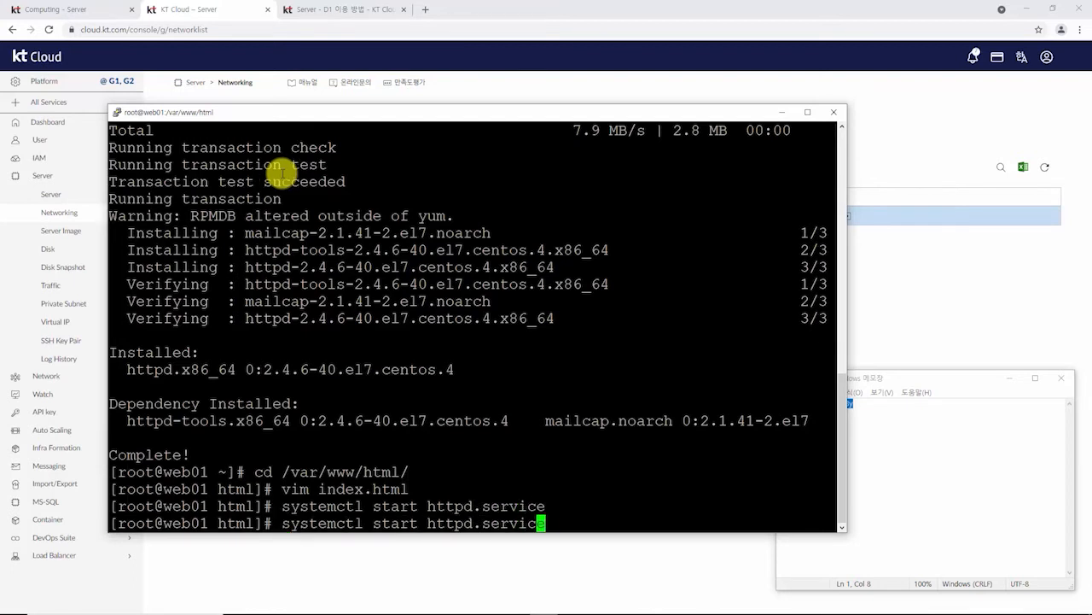
key("BackSpace")
key("BackSpace")
key("BackSpace")
key("BackSpace")
key("BackSpace")
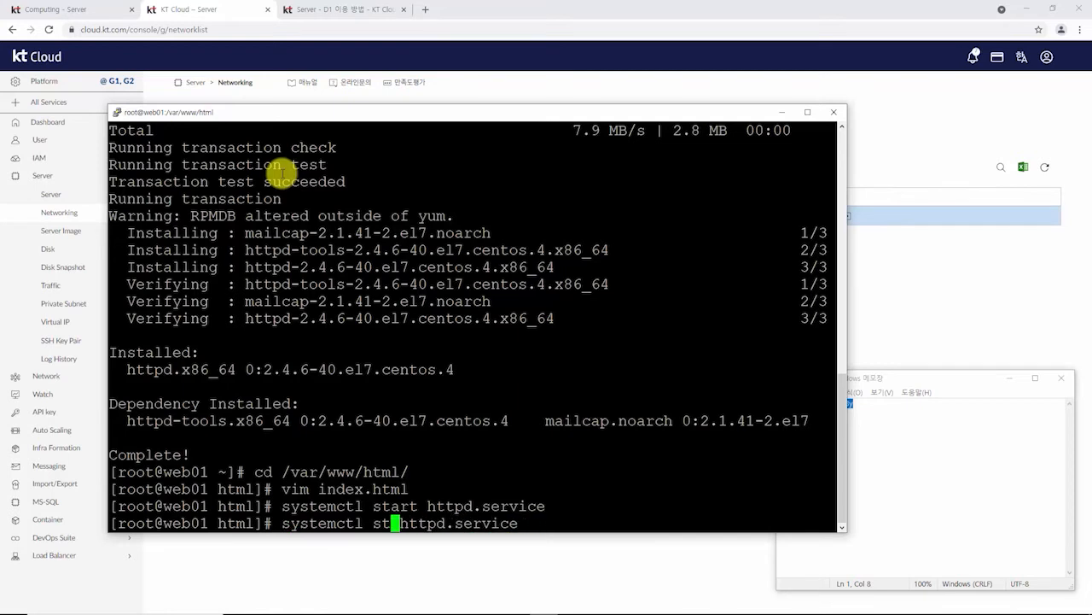
type("enable")
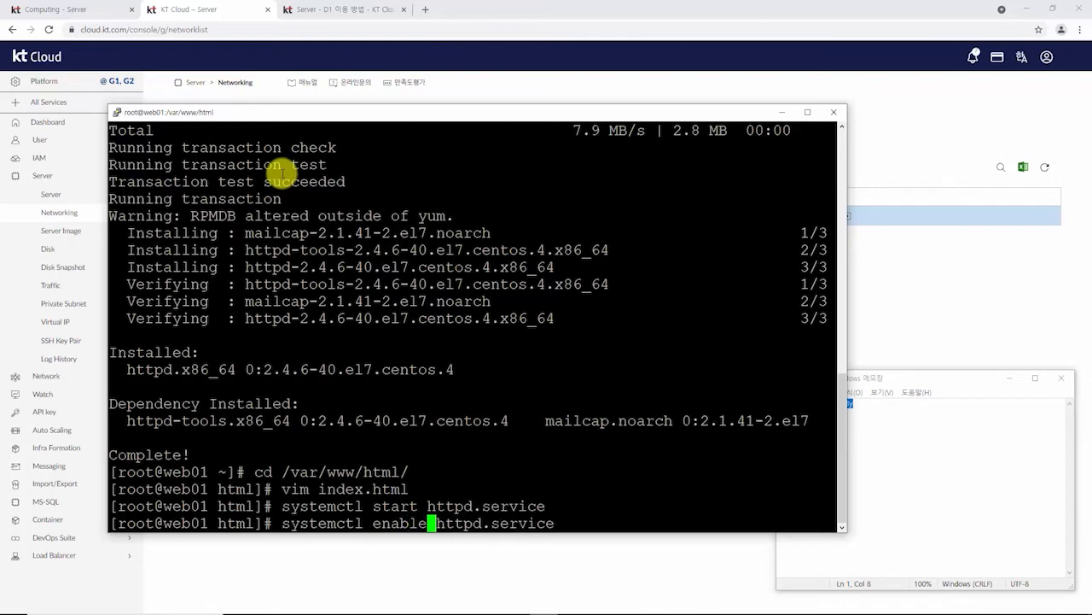
key("Return")
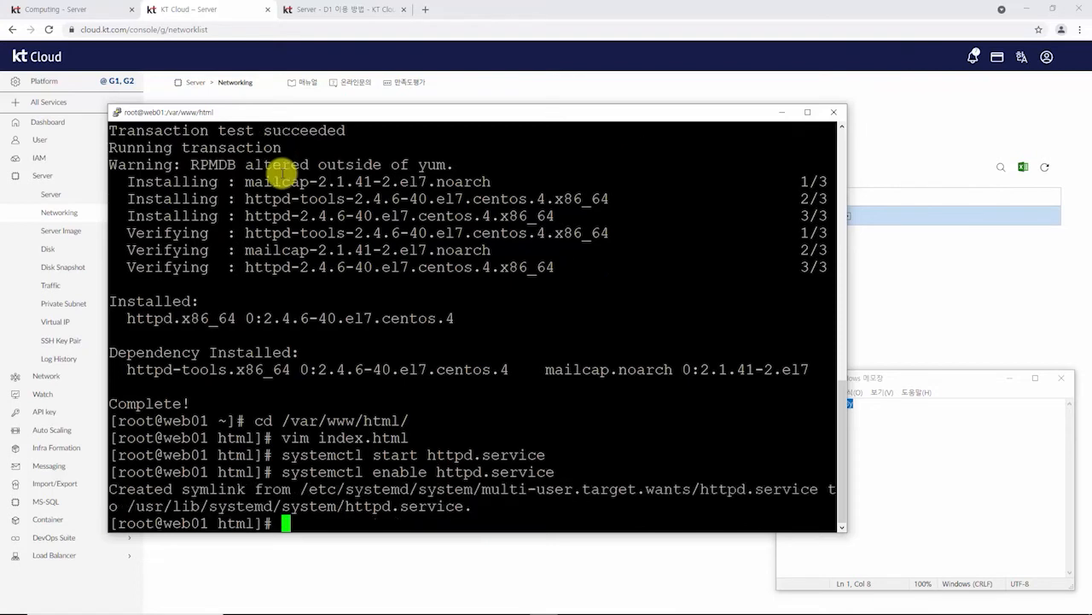
Step: Stop firewalld and disable it from starting at boot
type("systemctl stop firewalld")
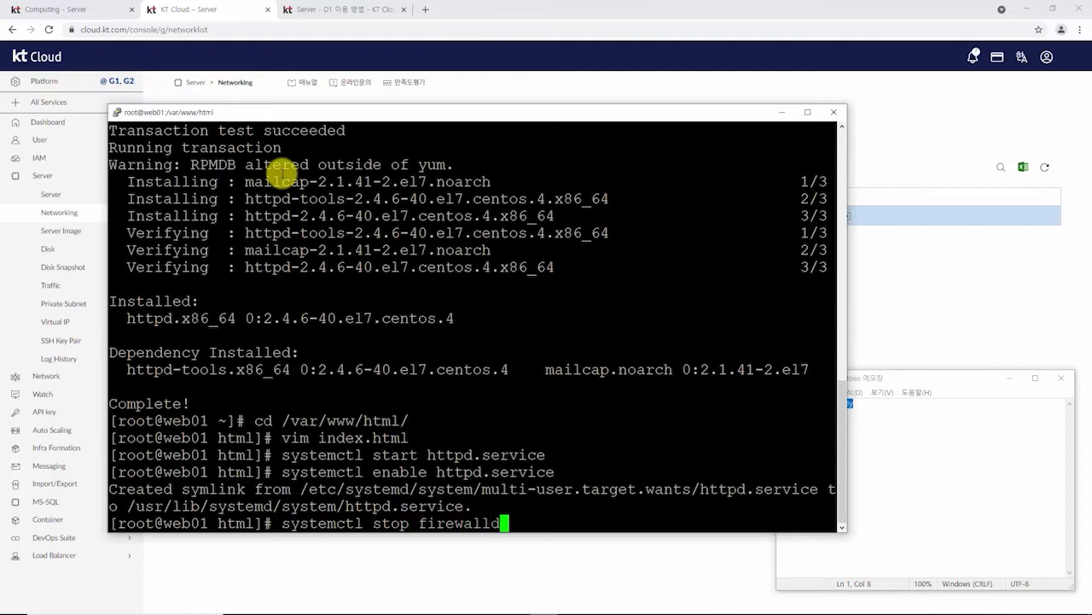
key("Return")
key("Up")
key("Left")
key("Left")
key("Left")
key("Left")
key("Left")
key("Left")
key("Left")
key("Left")
key("Left")
key("Left")
key("Left")
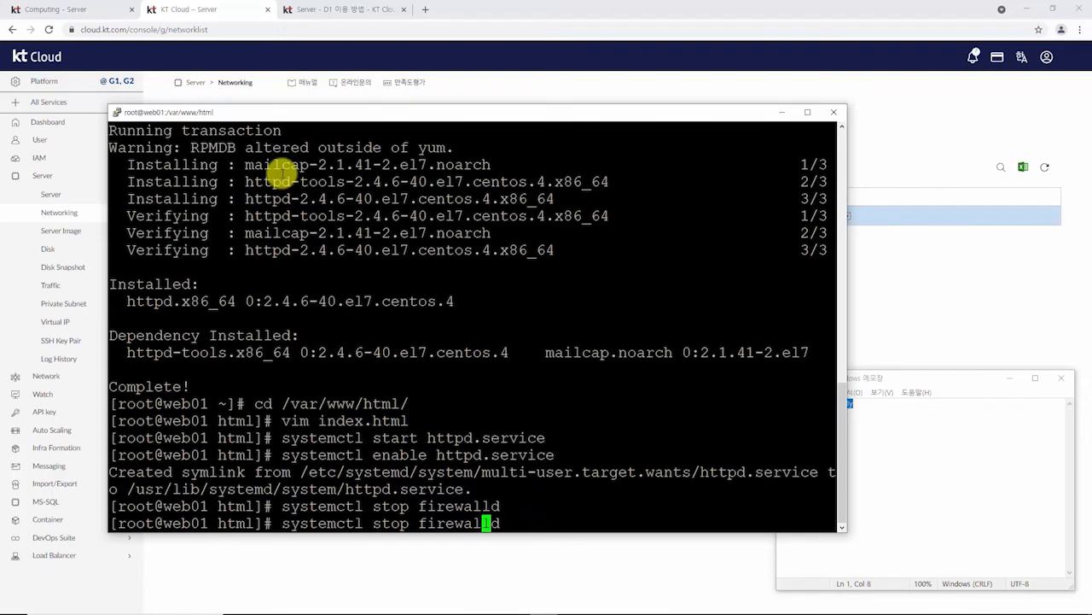
key("Right")
key("BackSpace")
key("BackSpace")
key("BackSpace")
key("BackSpace")
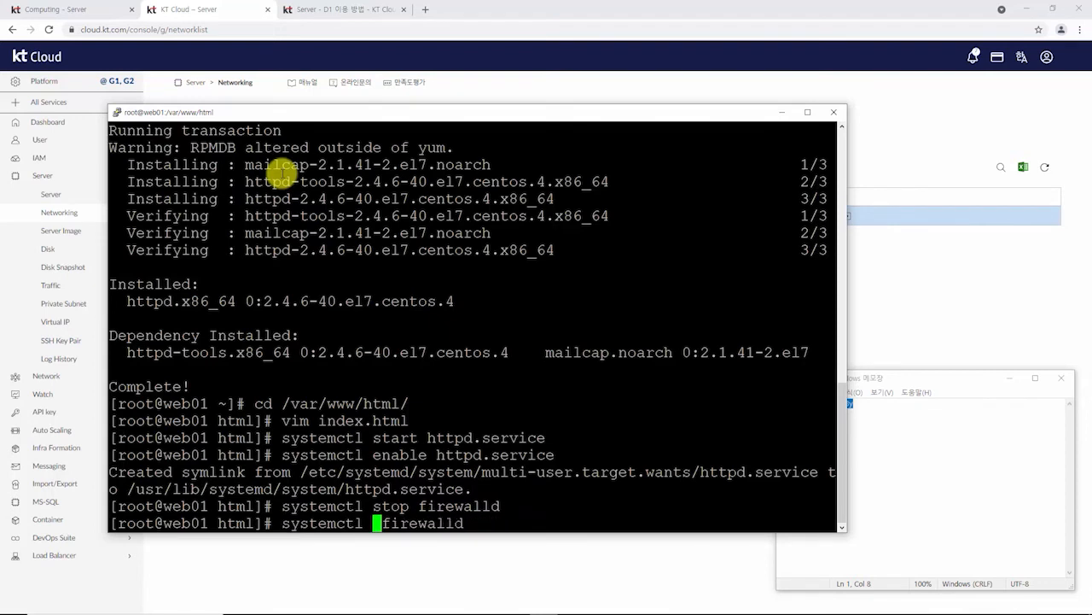
type("disable")
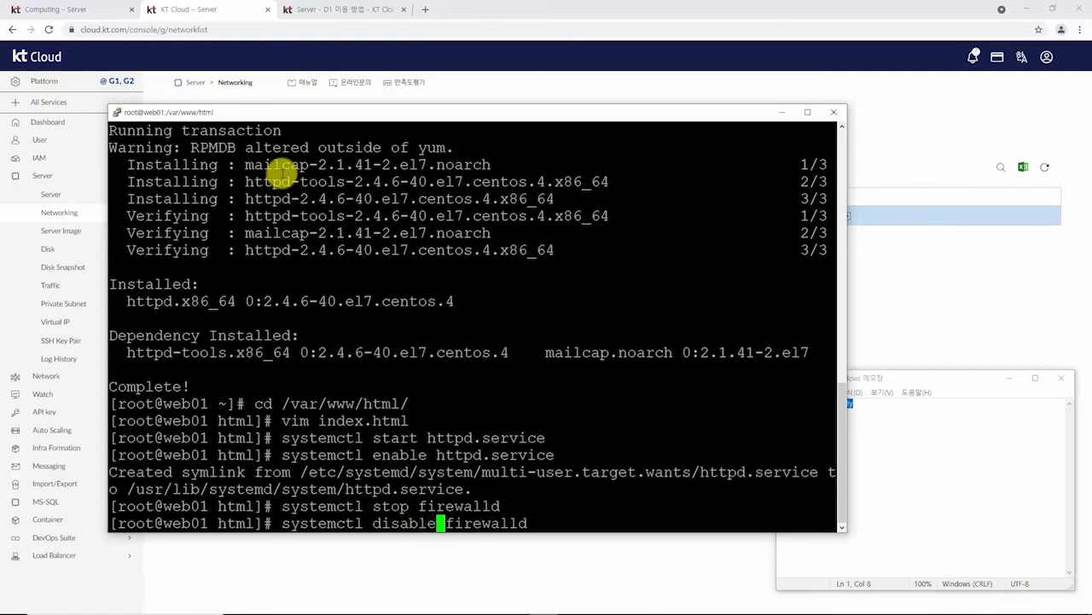
key("Return")
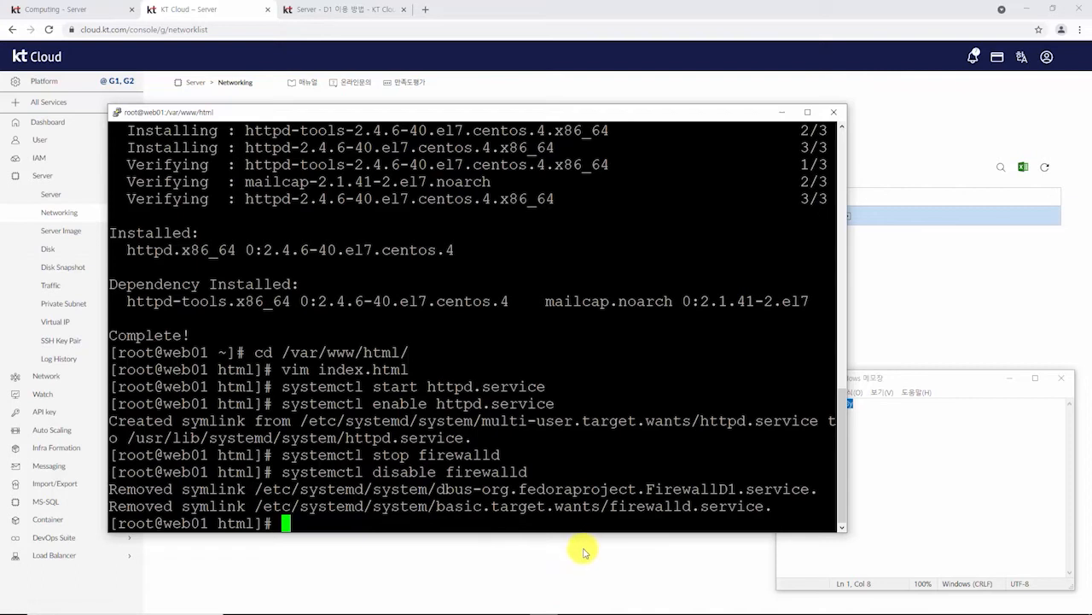
Step: Add a port-forwarding rule mapping public port 20001 to web01's private port 80
left_click(587, 554)
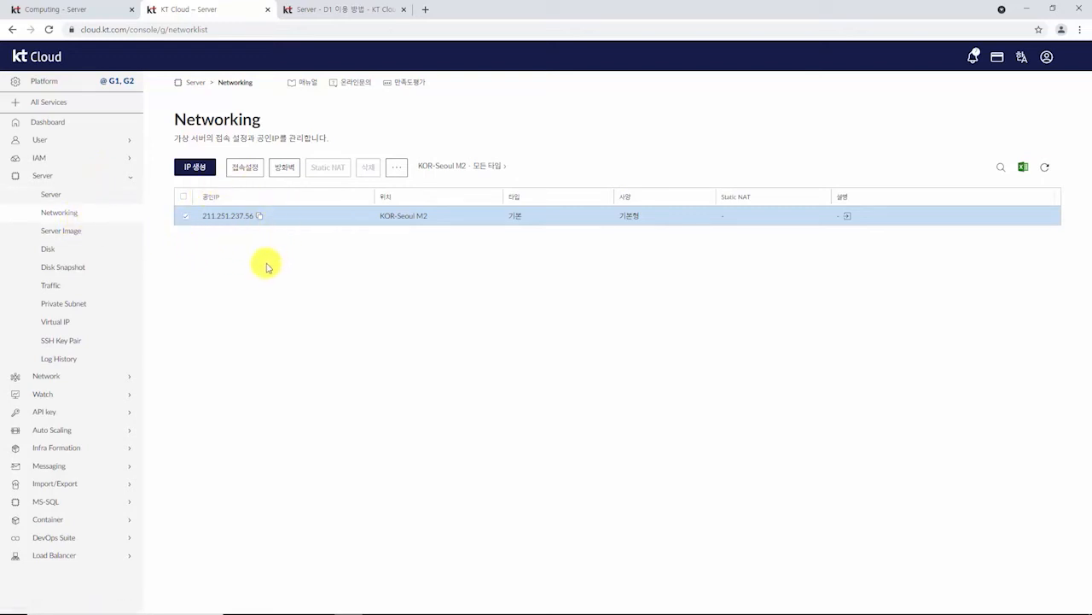
left_click(238, 167)
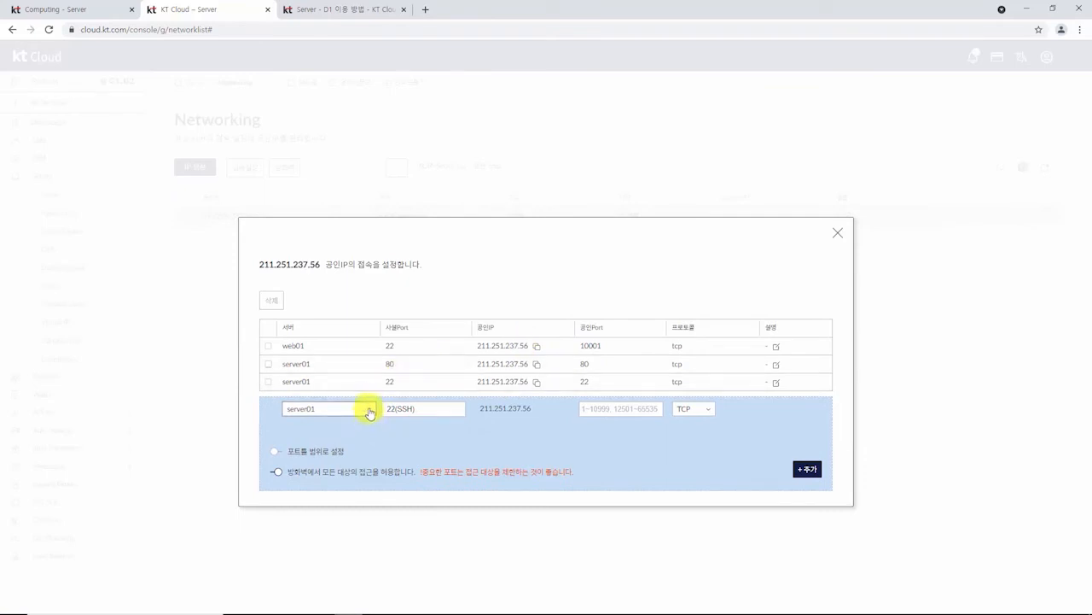
left_click(369, 411)
left_click(310, 471)
left_click(430, 408)
type("80")
left_click(611, 408)
type("20080")
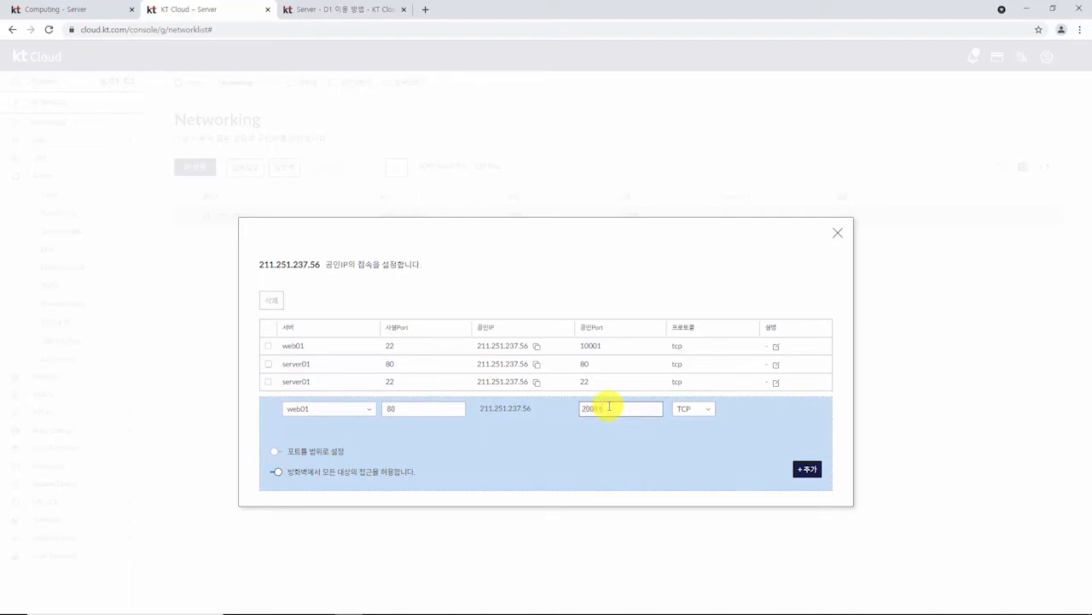
left_click(804, 468)
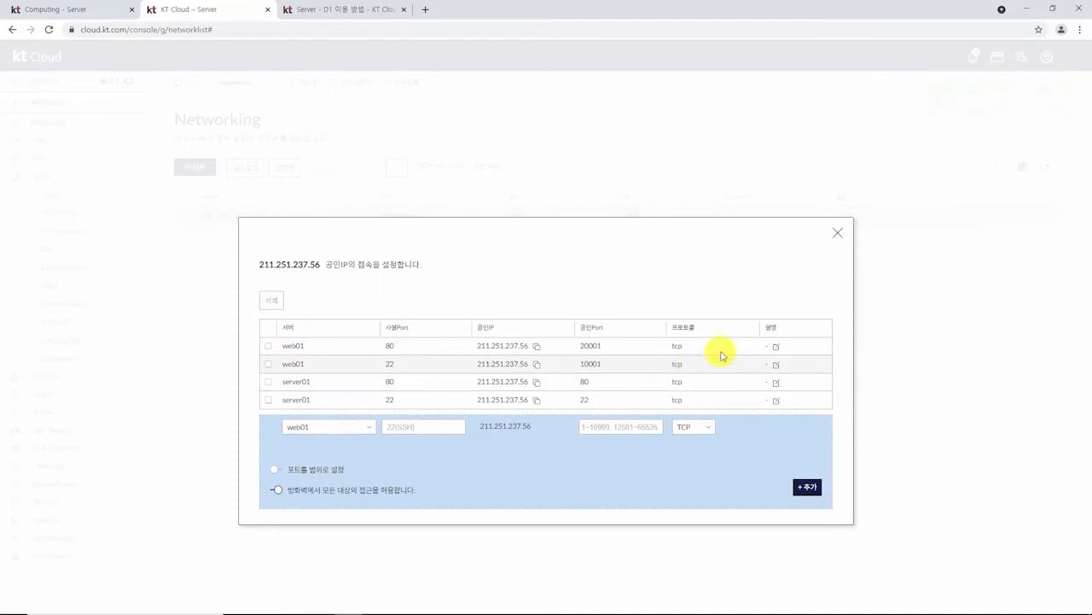
left_click(837, 233)
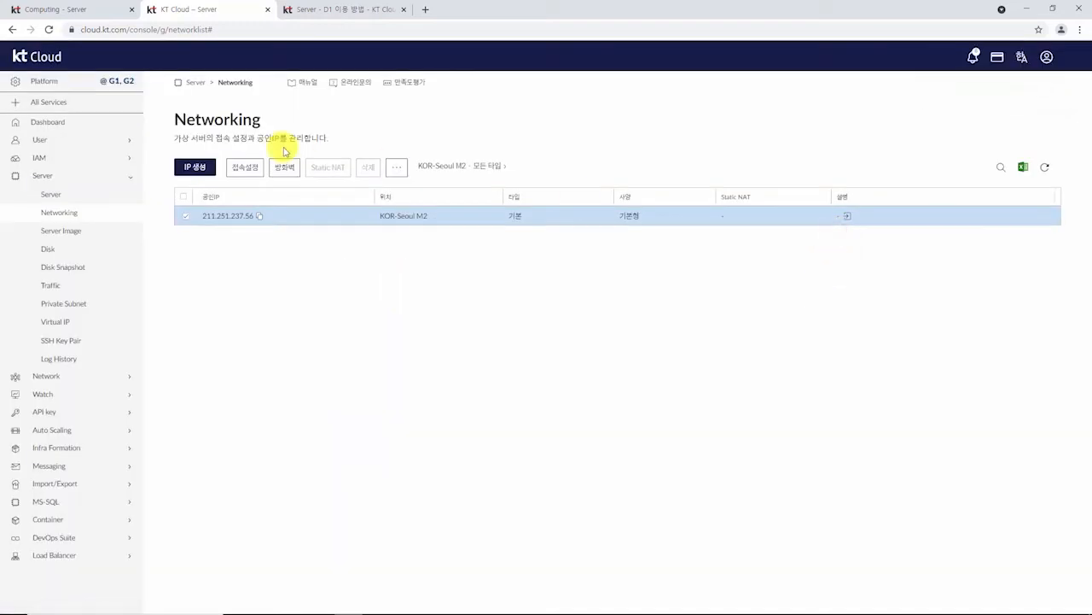
Step: Load 211.251.237.56:20001 in a new tab, check for 'Server name : web01', then go back to KT Cloud
left_click(259, 219)
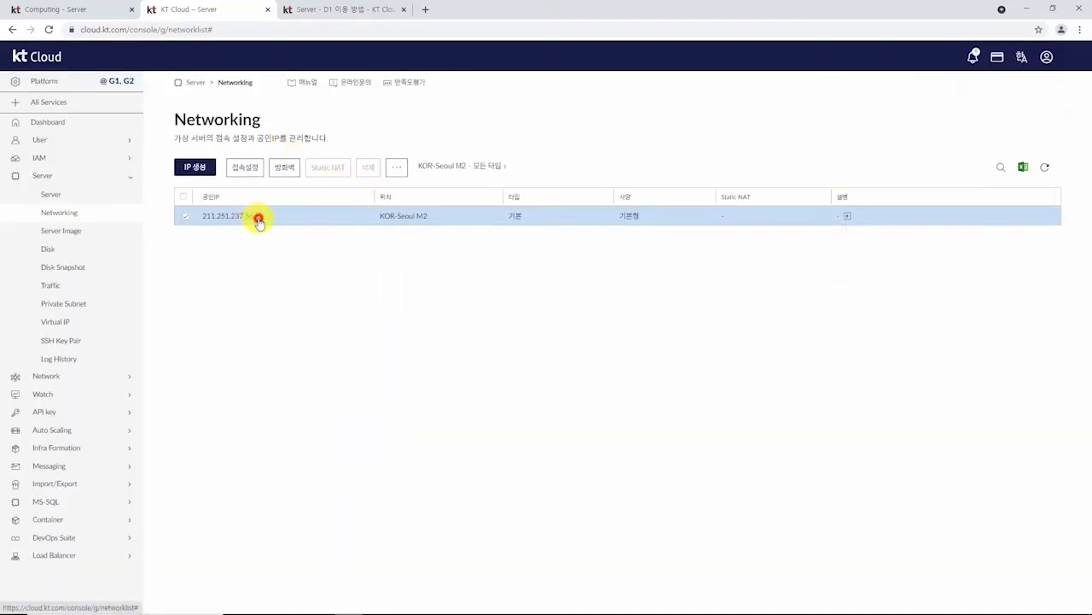
left_click(424, 8)
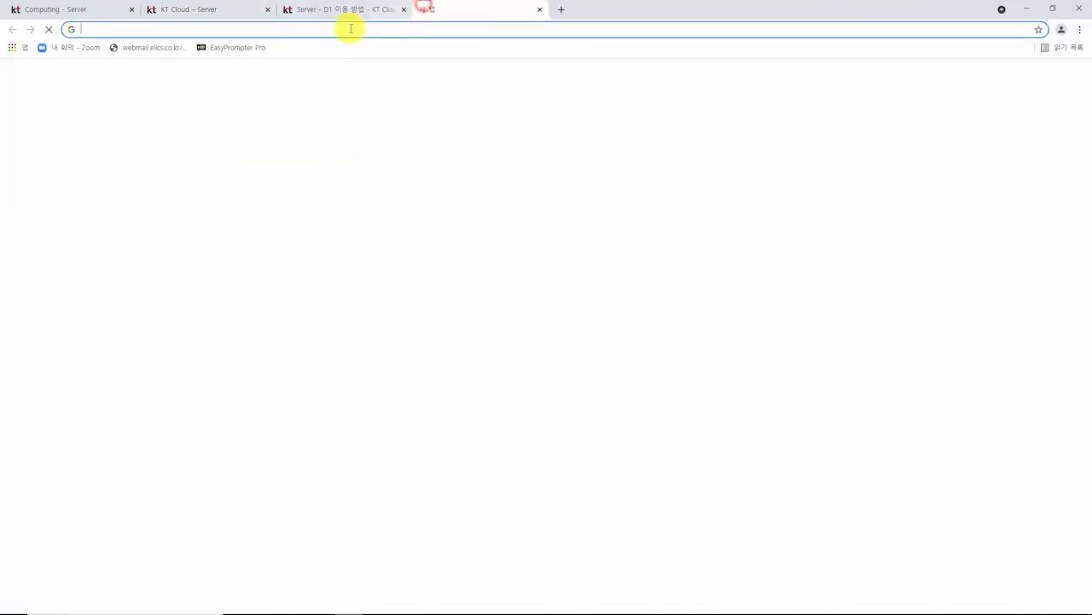
key("ctrl+v")
type(":20001")
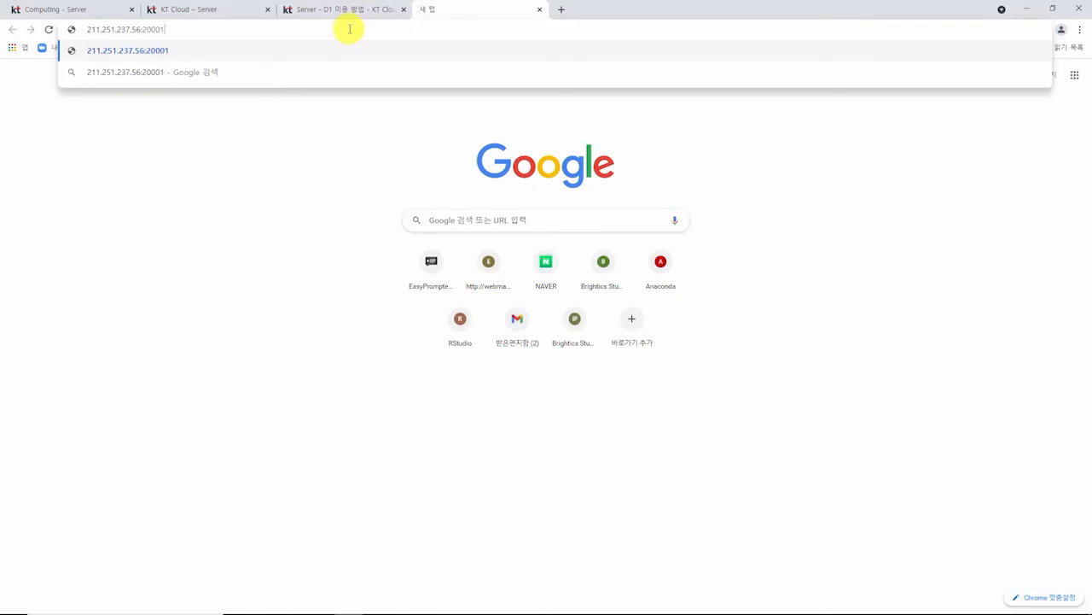
key("Return")
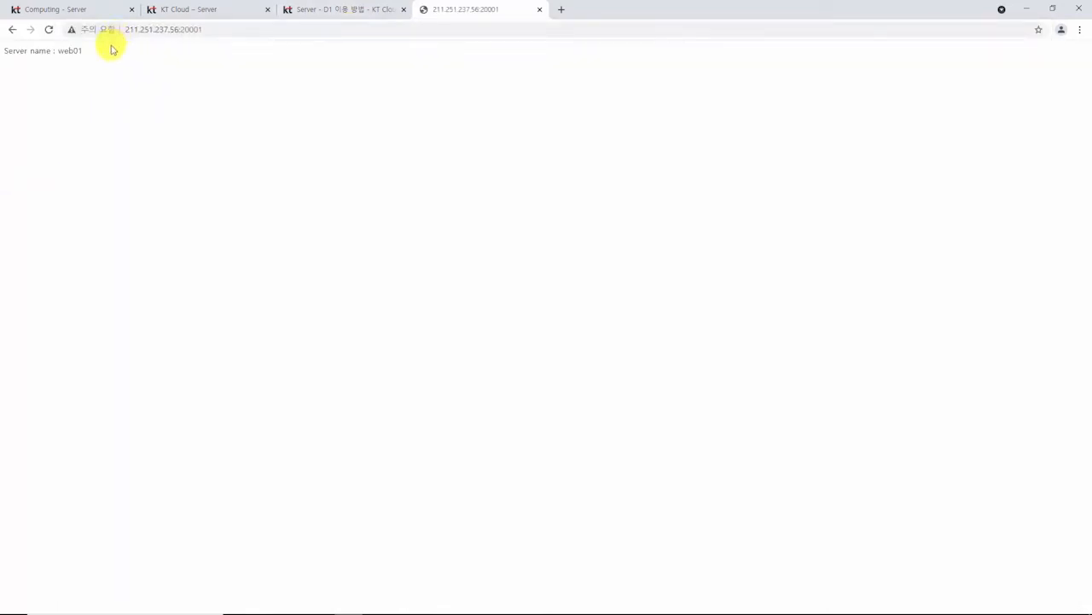
left_click_drag(105, 51, 2, 54)
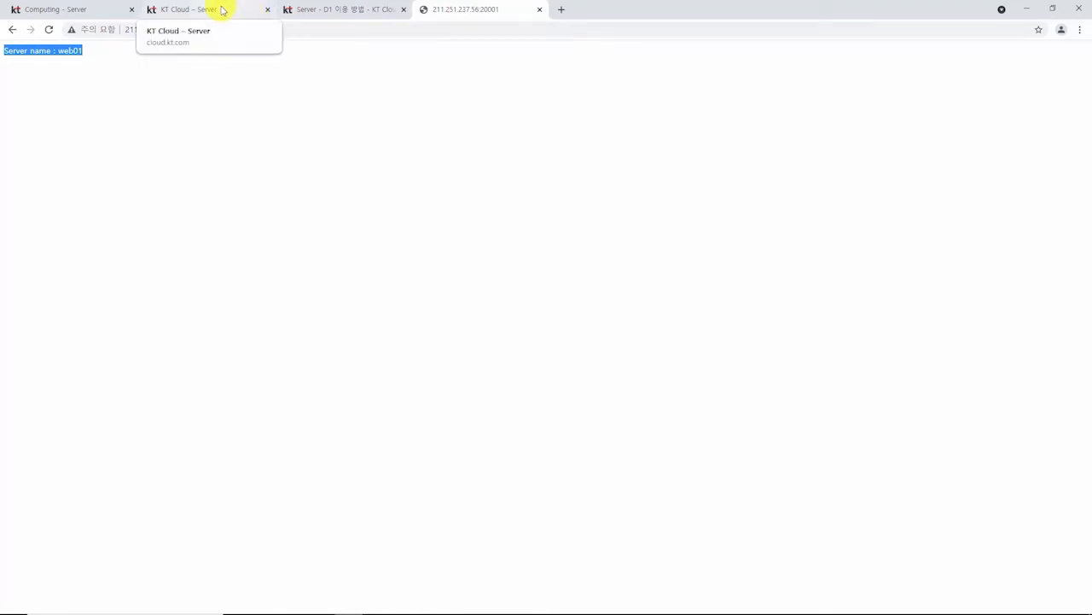
left_click(221, 11)
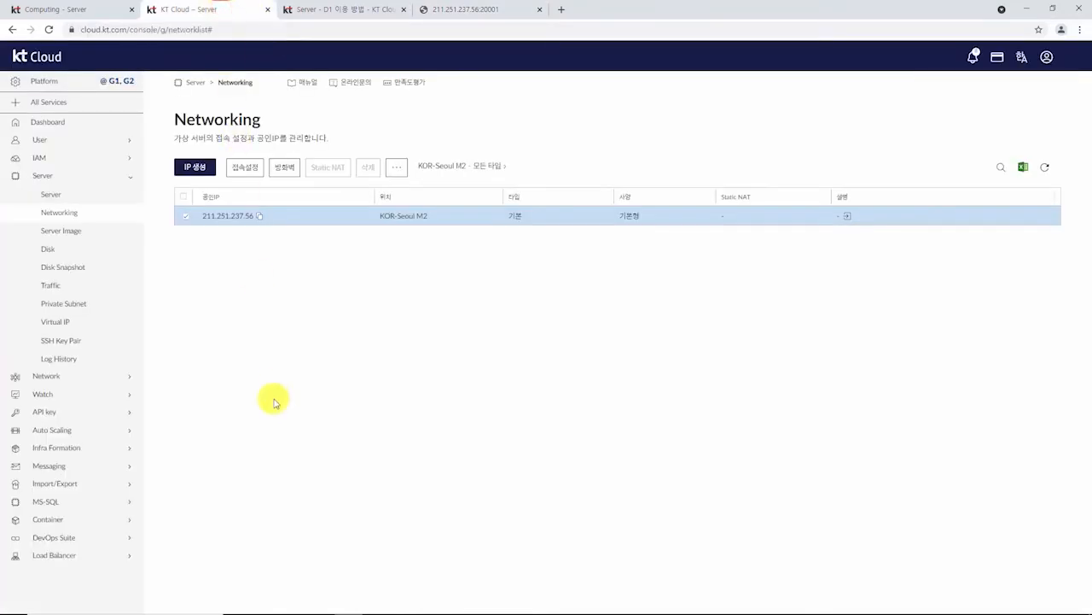
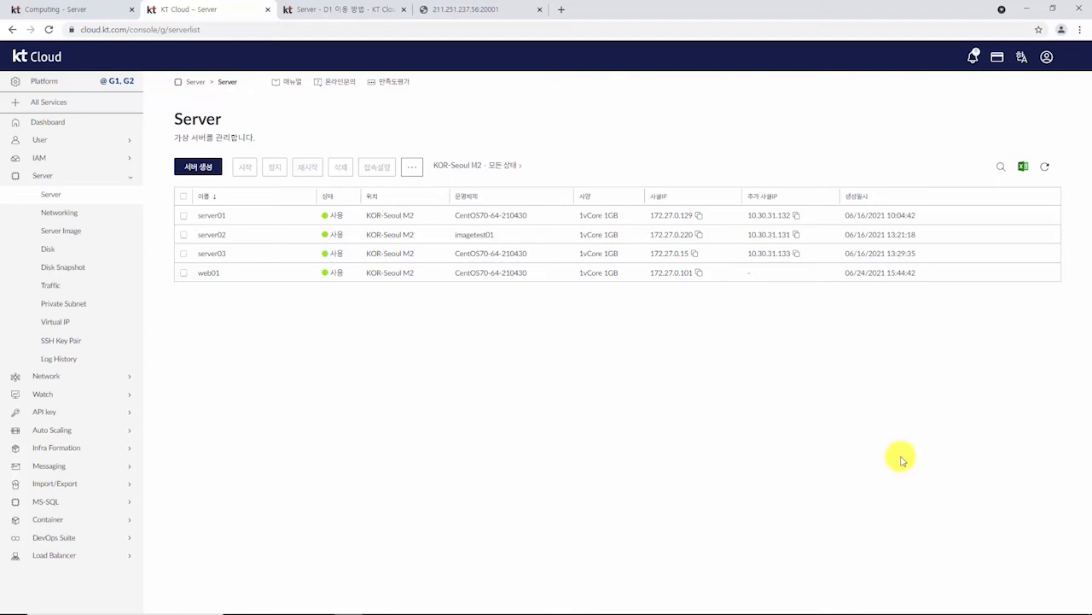
Step: Stop the web01 server, leaving server01–server03 running
left_click(183, 274)
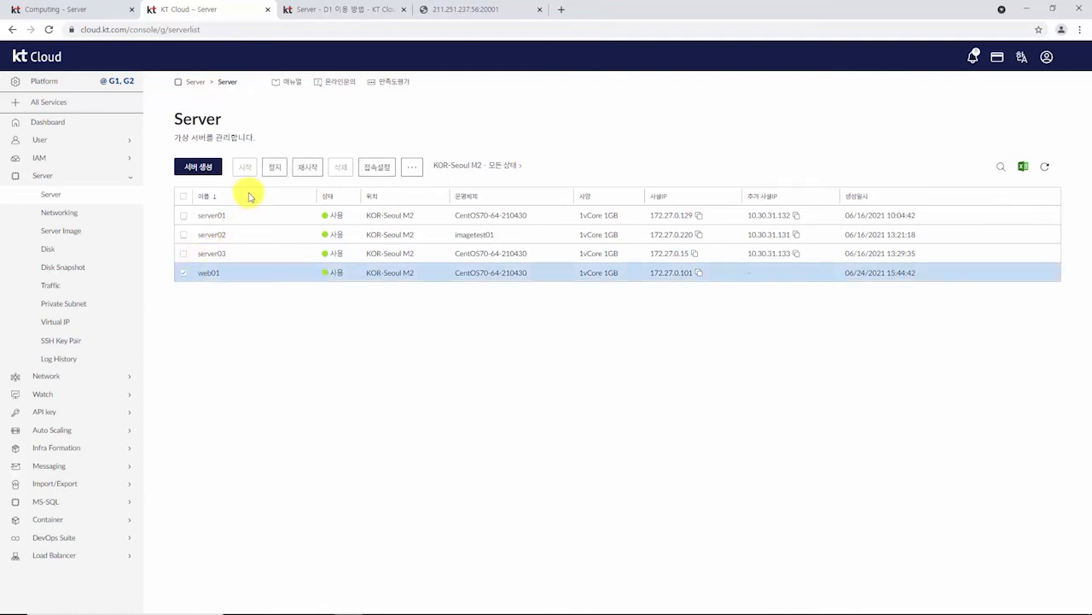
left_click(277, 167)
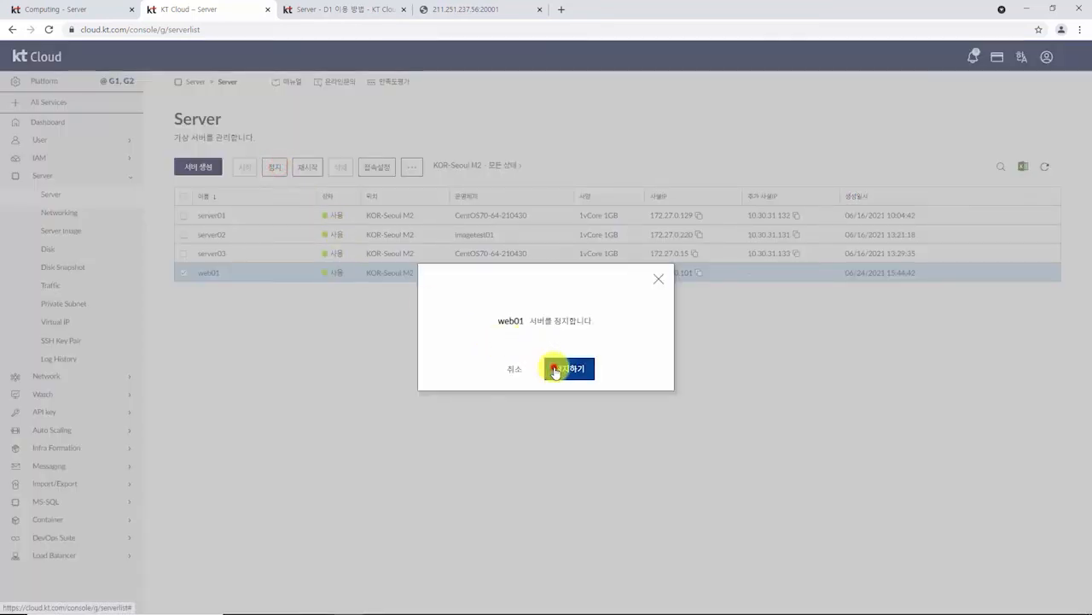
left_click(554, 368)
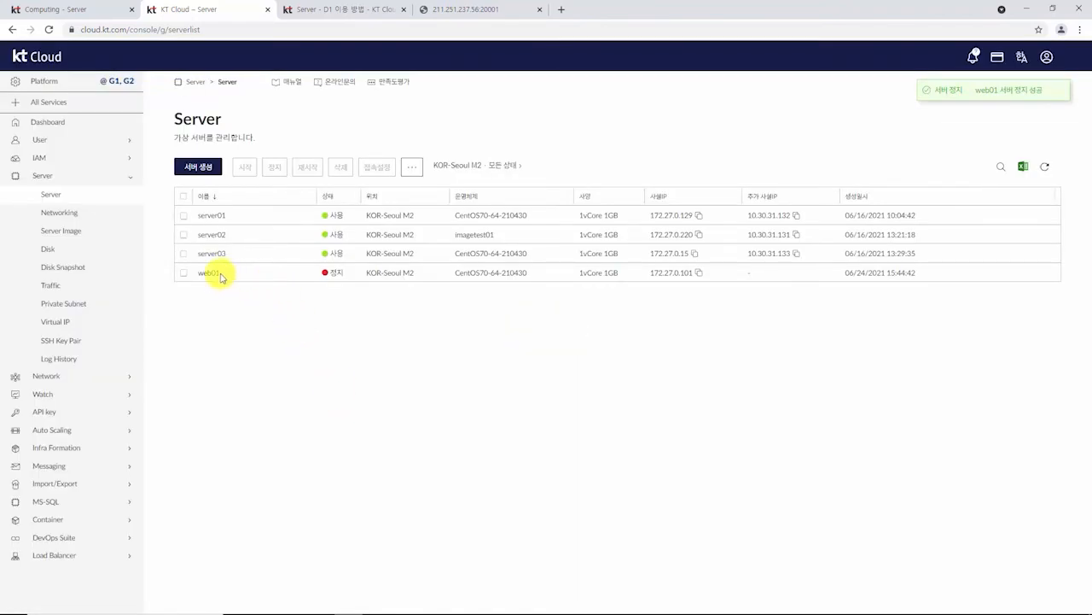
left_click(182, 273)
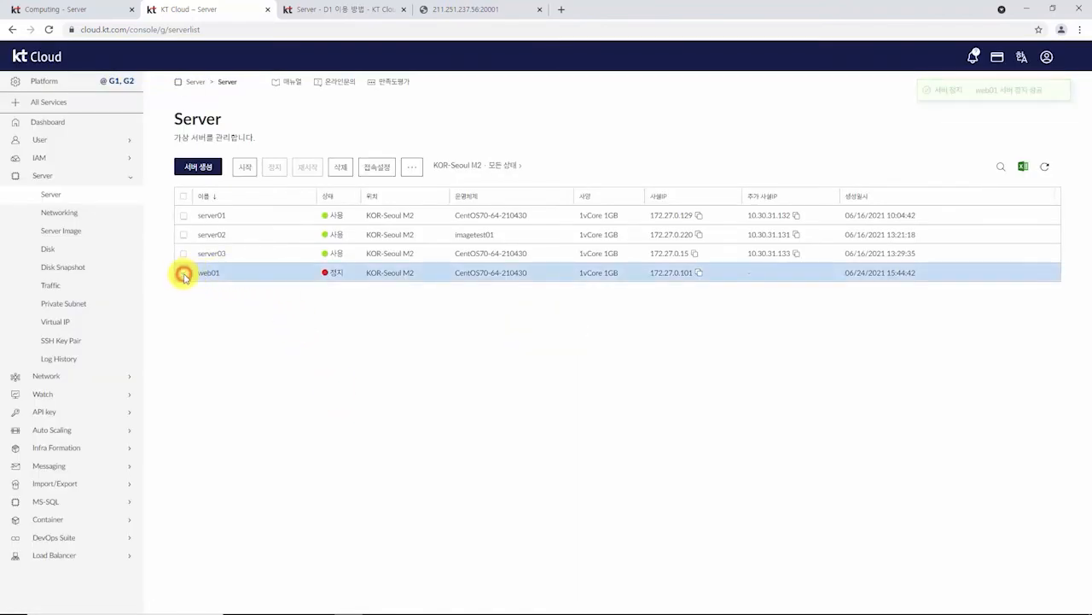
Step: Create a server image named 'web01image' from the stopped web01
left_click(412, 167)
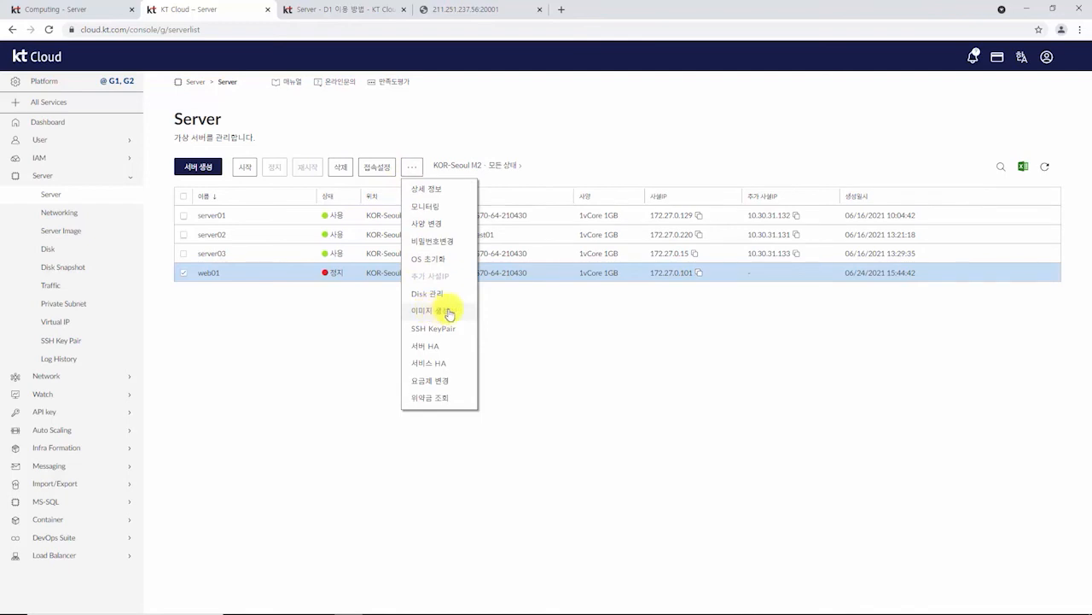
left_click(447, 312)
left_click(457, 303)
type("ㅂeb")
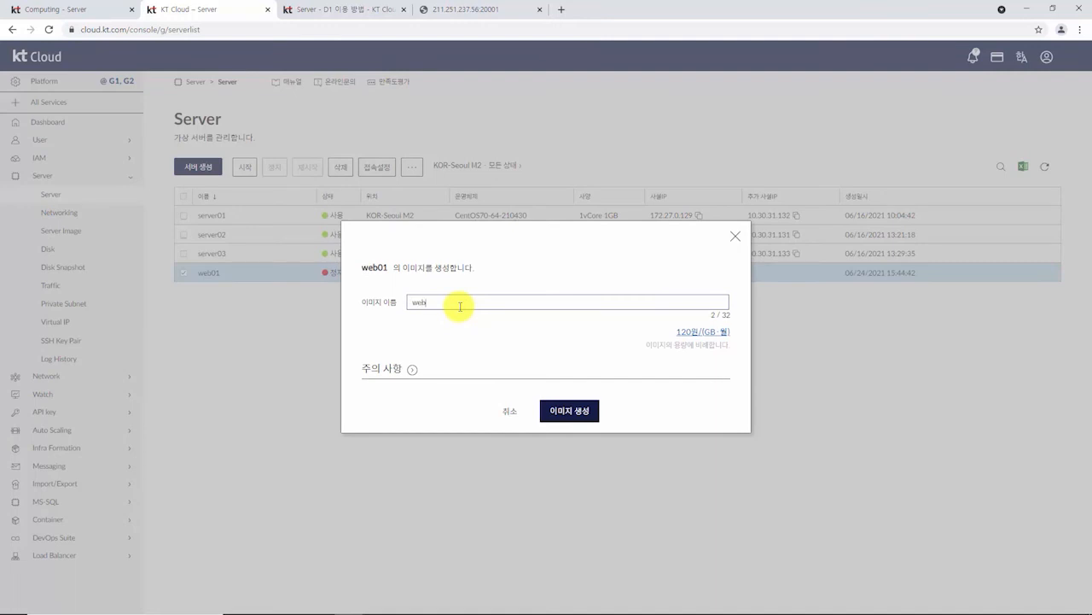
type("01image")
left_click(561, 411)
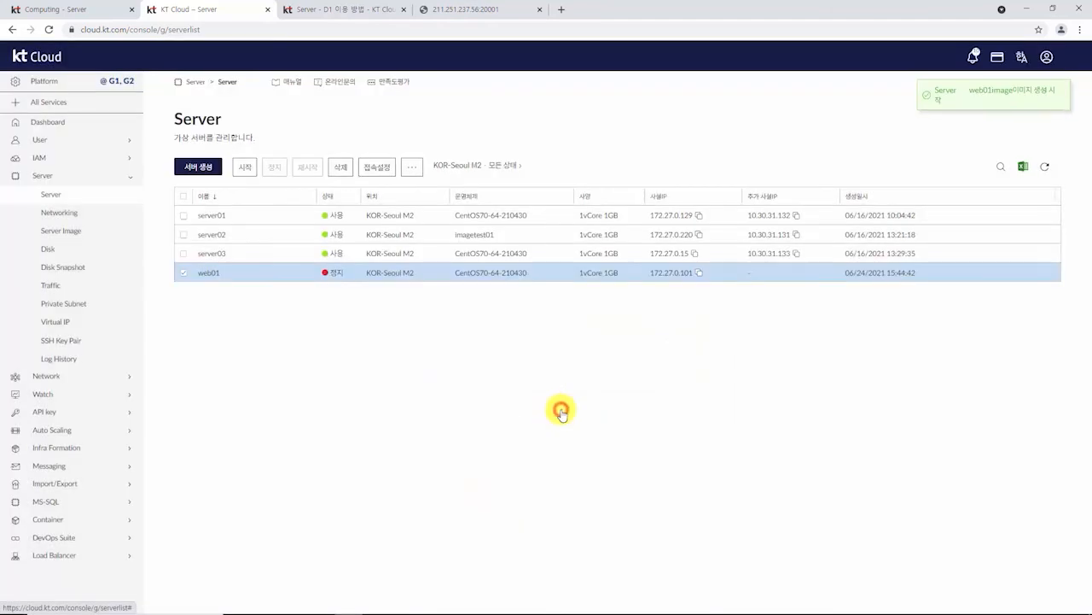
left_click(67, 233)
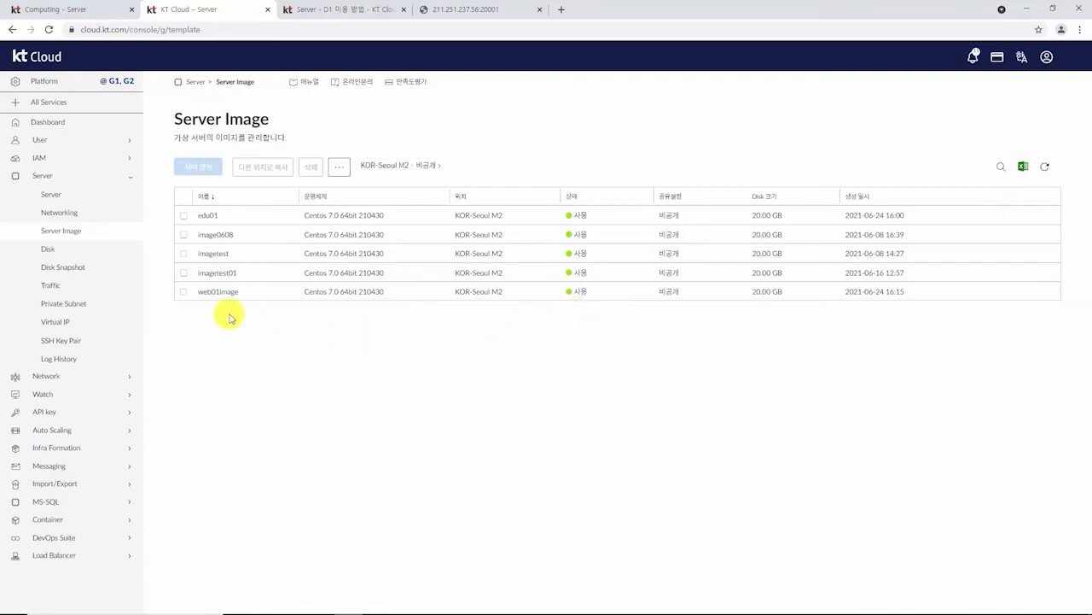
Step: Start a new server from the private image web01image
left_click(182, 291)
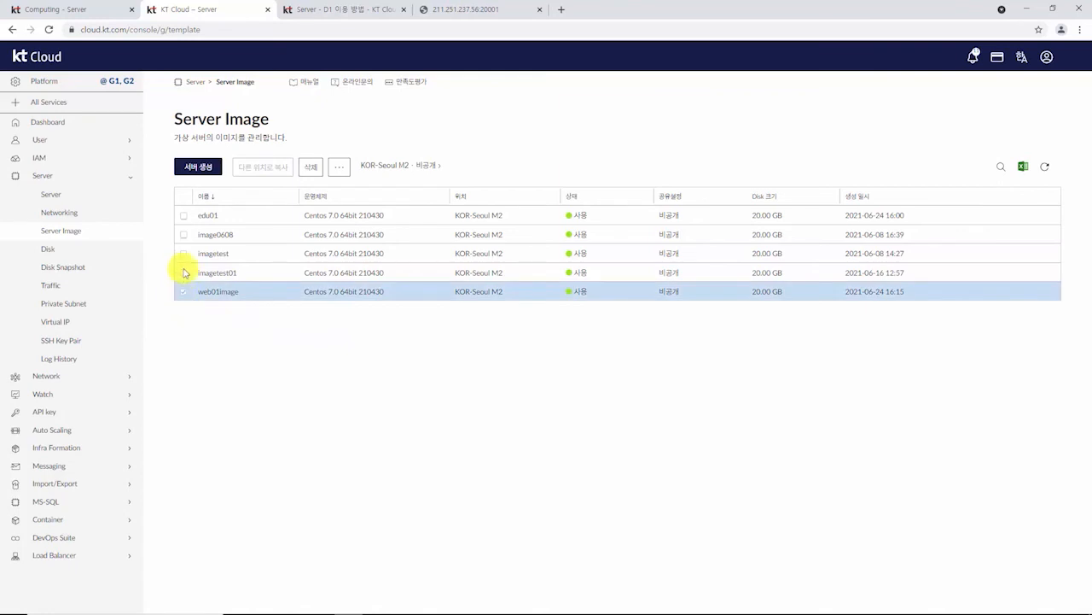
left_click(195, 167)
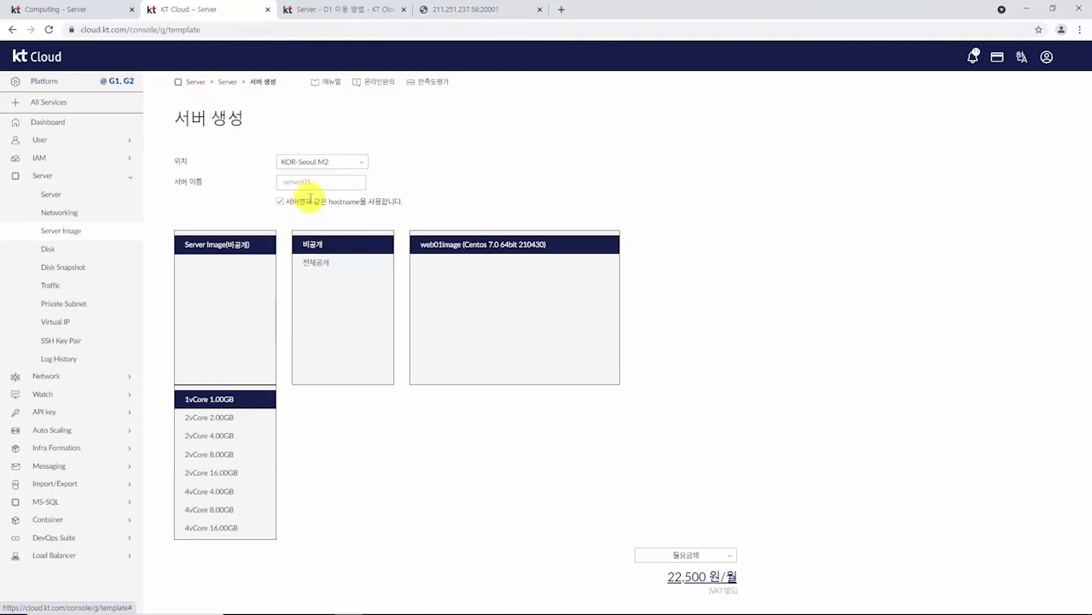
Step: Name the new server 'web02' and create it from web01image with 1vCore 1GB
left_click(327, 181)
type("web0")
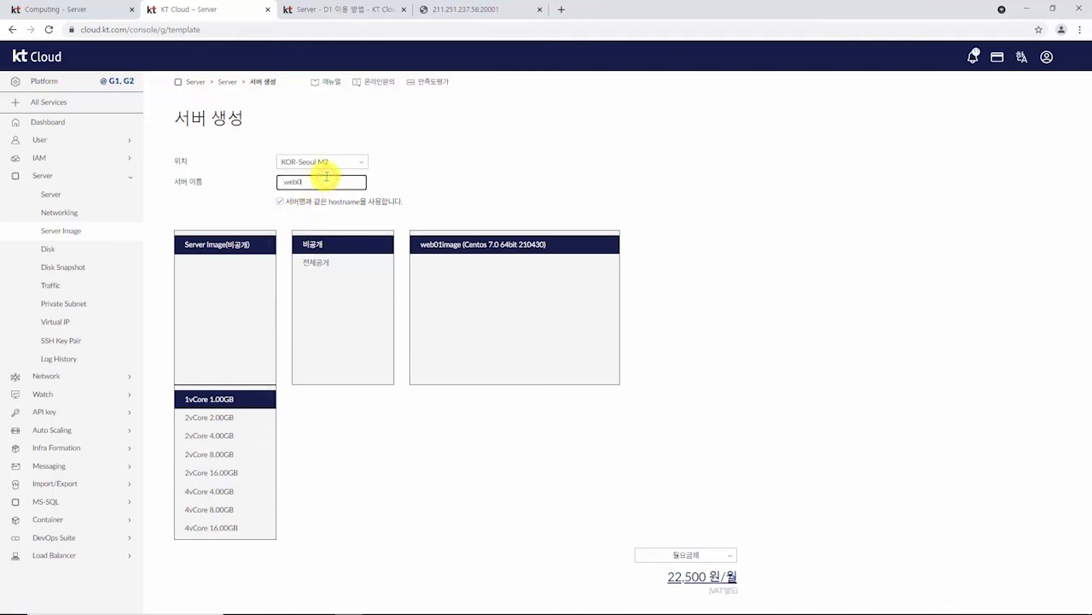
type("2")
left_click(727, 312)
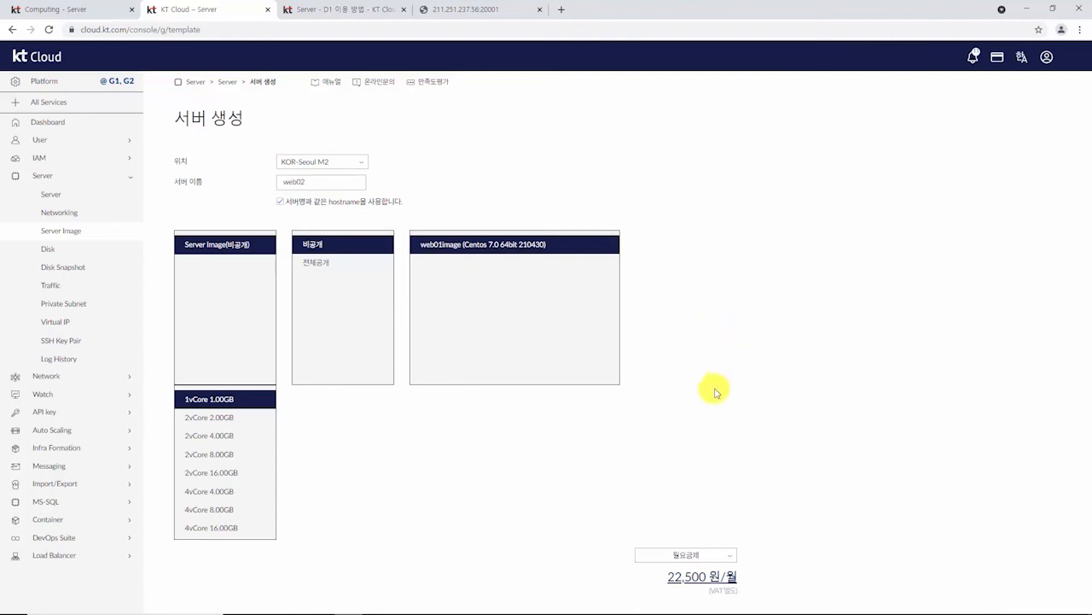
scroll(704, 401, "down", 2)
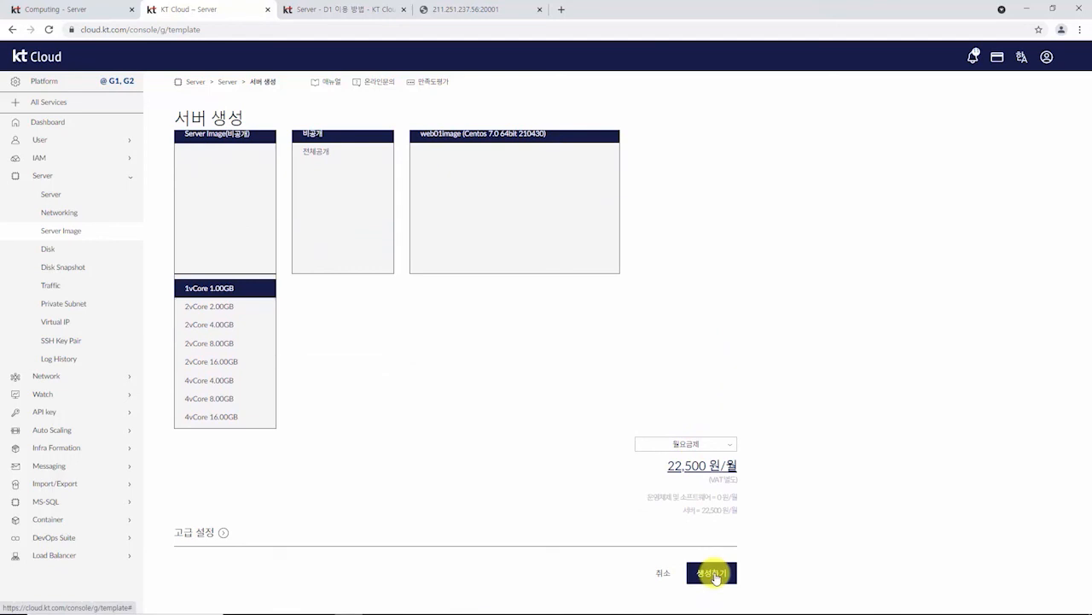
left_click(713, 574)
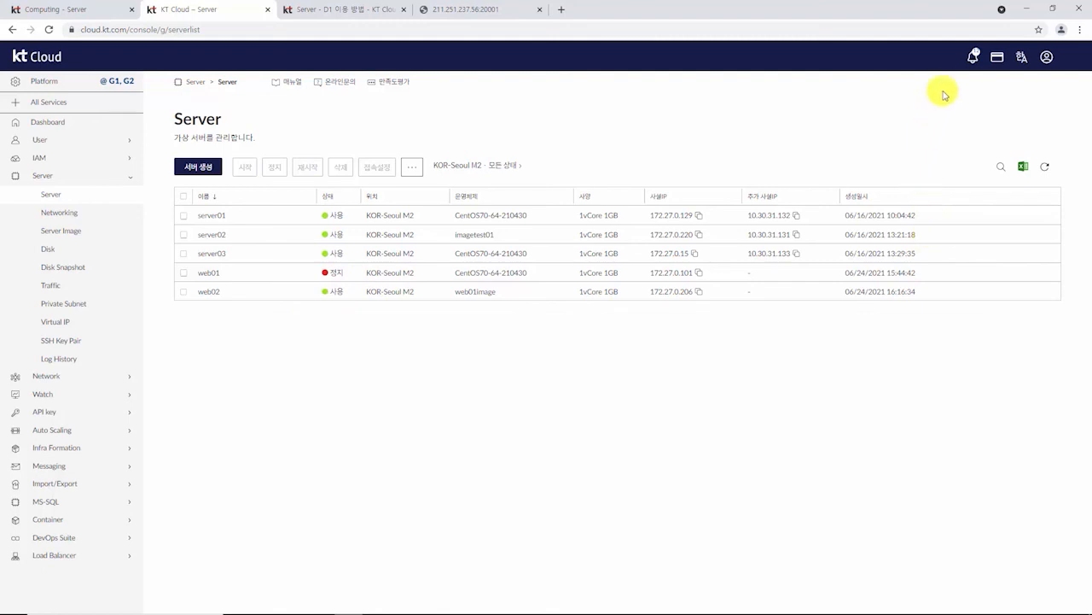
Step: Copy web02's initial password from its creation notice into the Notepad notes after 'web02:'
left_click(975, 55)
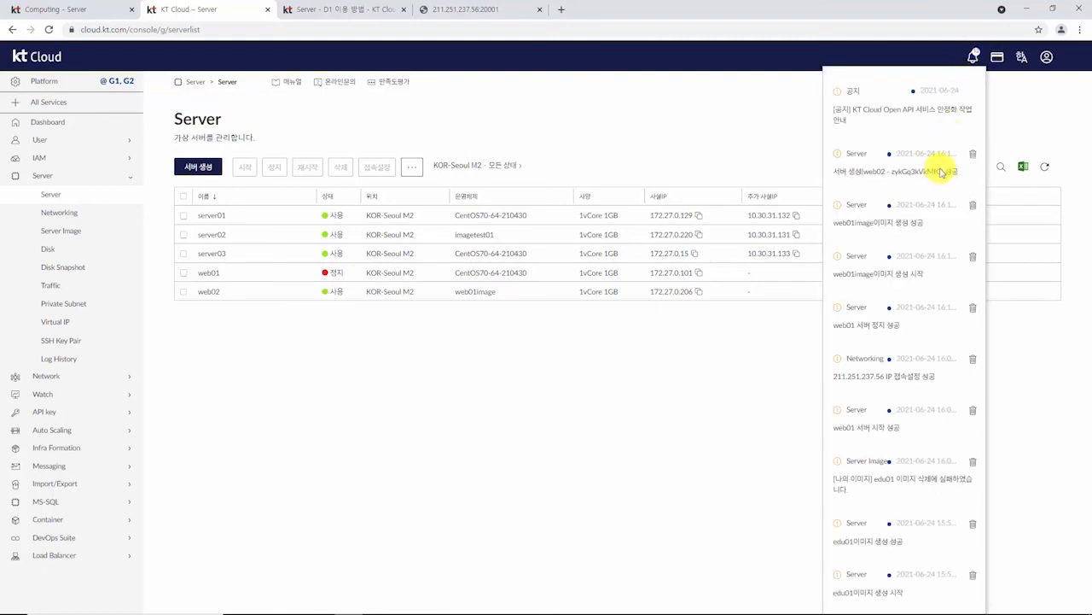
left_click_drag(942, 170, 890, 171)
key("ctrl+c")
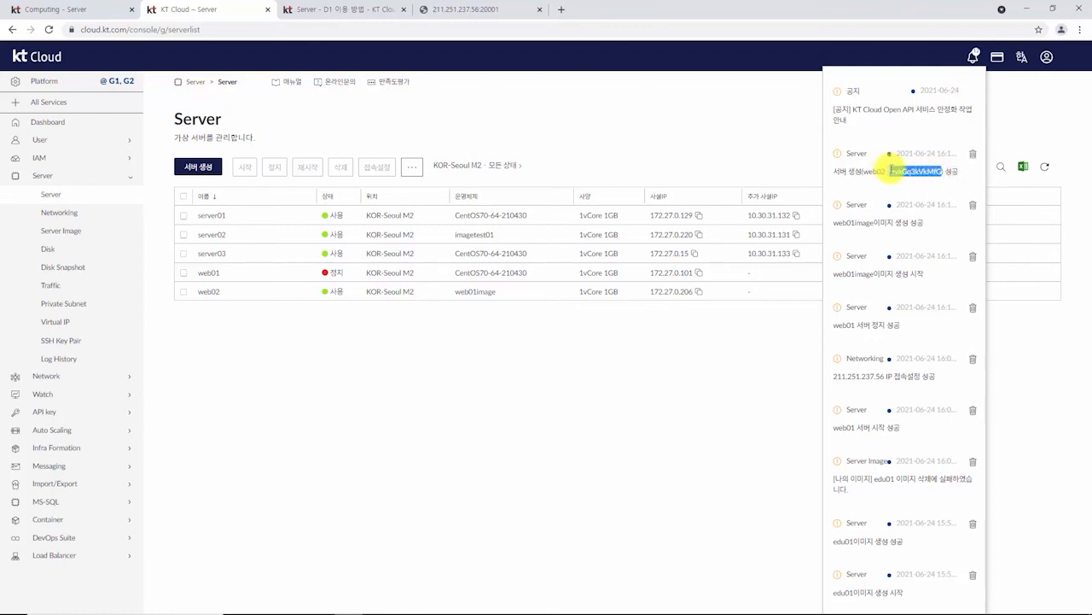
mouse_move(577, 611)
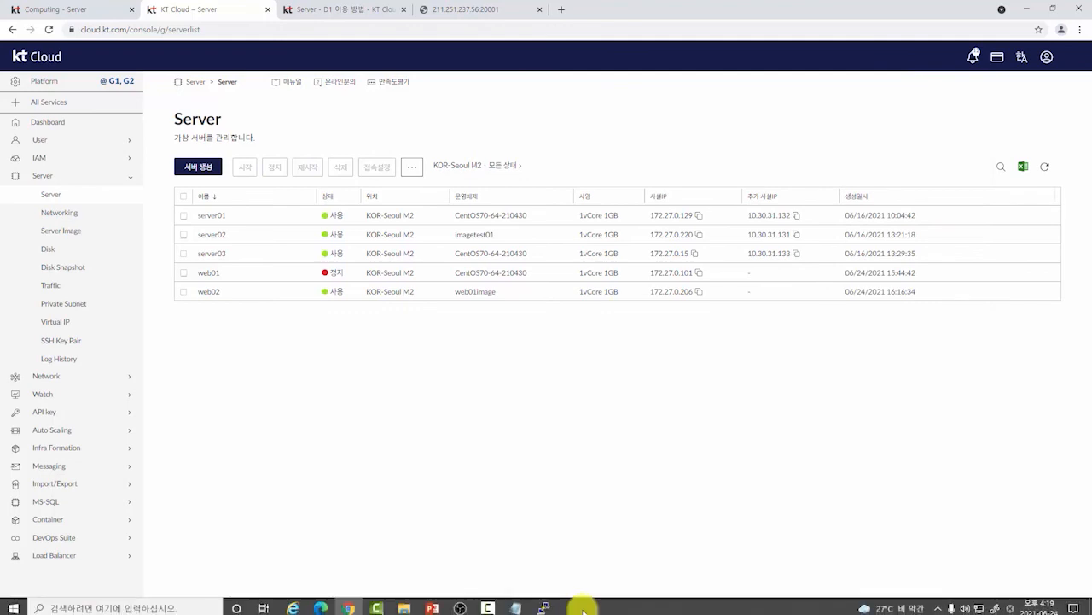
left_click(543, 604)
key("ctrl+v")
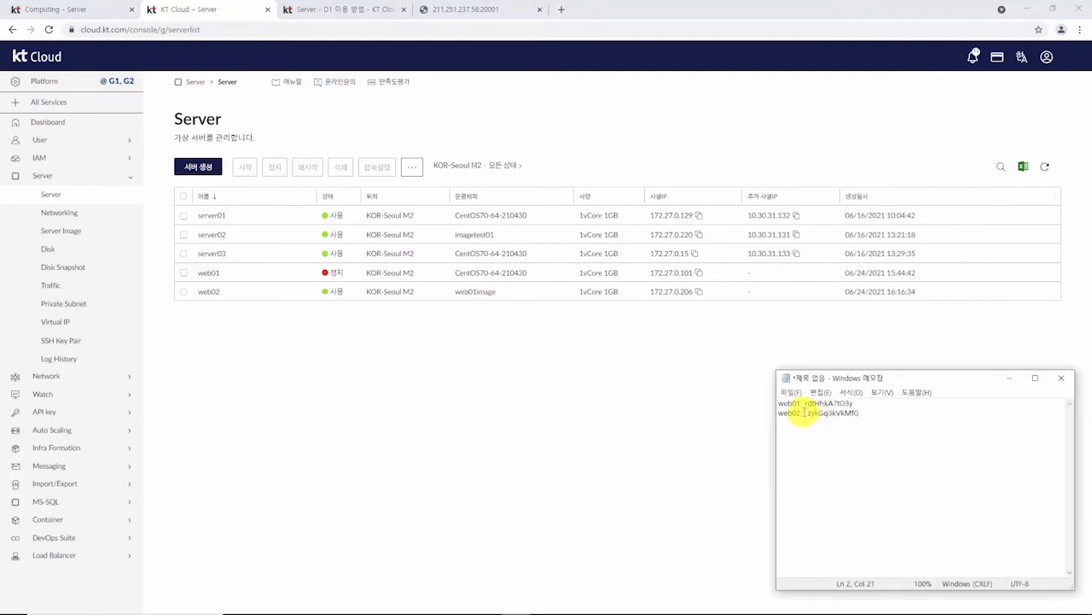
left_click(807, 413)
key("BackSpace")
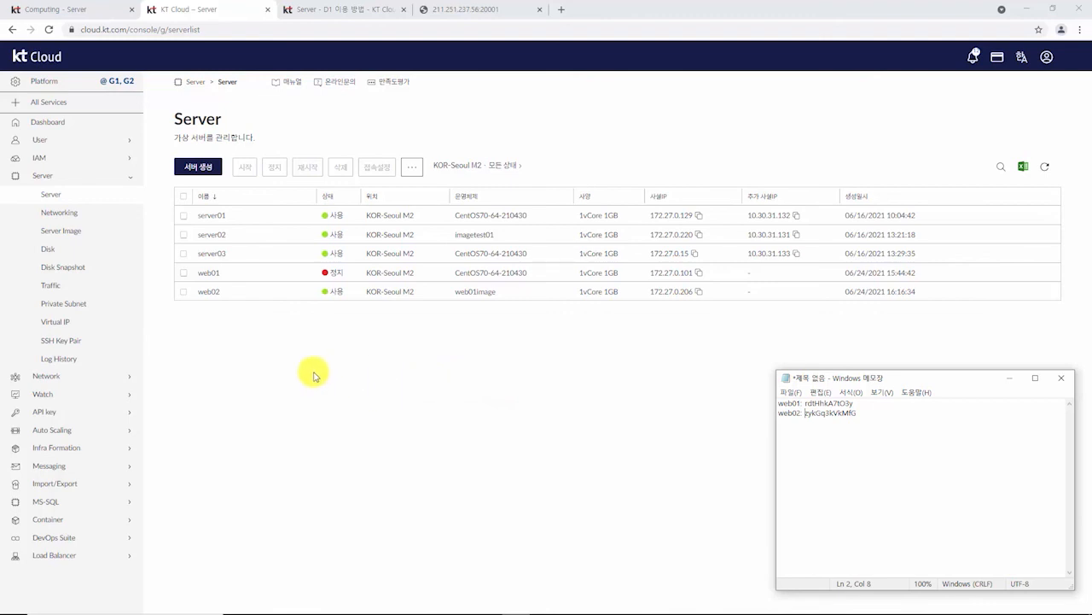
left_click(195, 324)
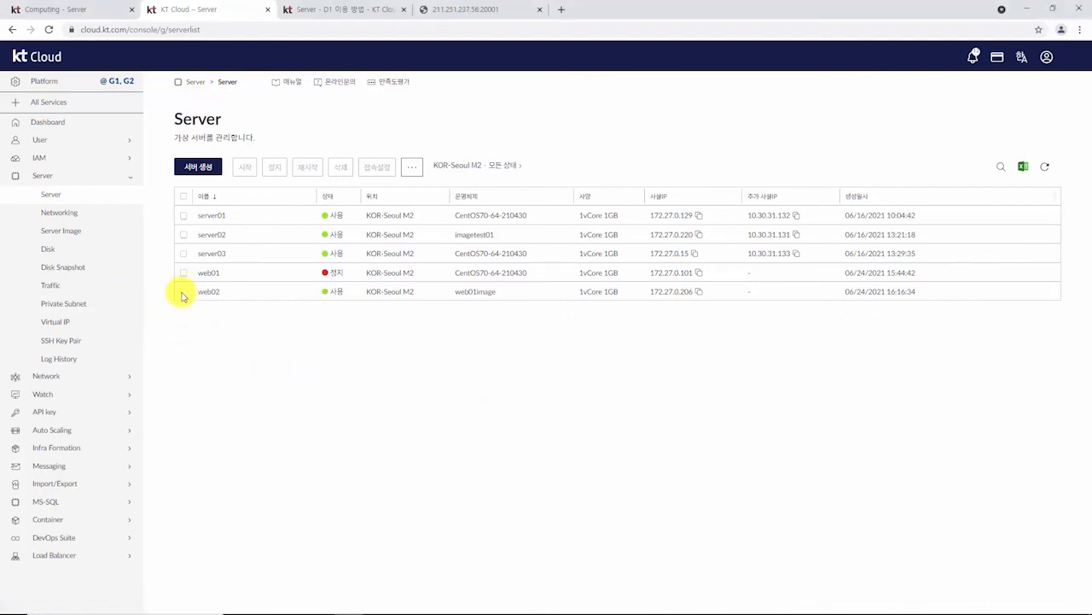
Step: Forward public port 20002 to web02's private port 80 over TCP, then close the settings
left_click(184, 293)
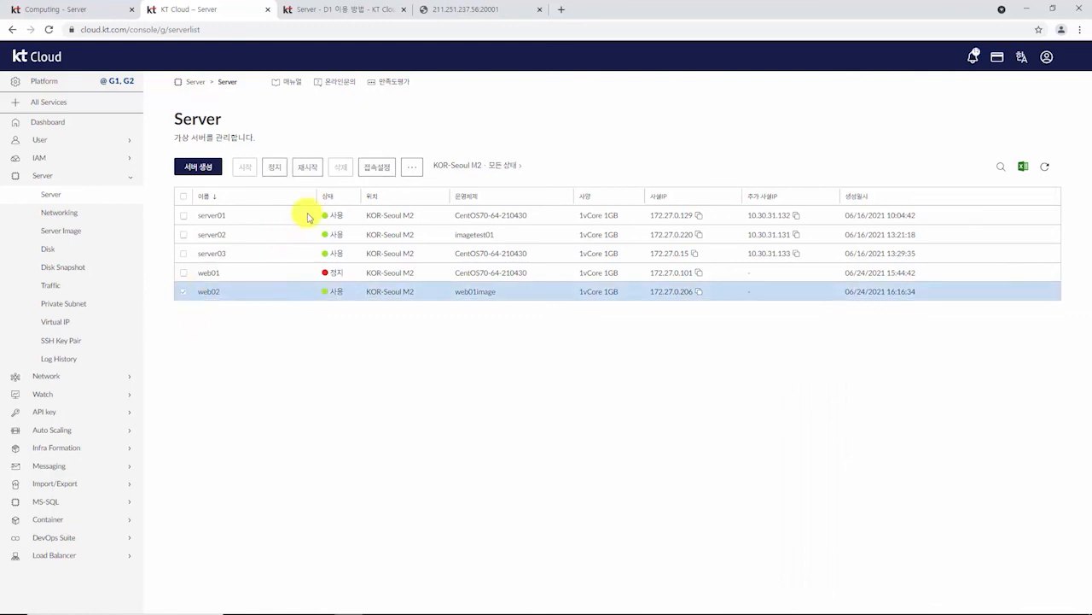
left_click(375, 172)
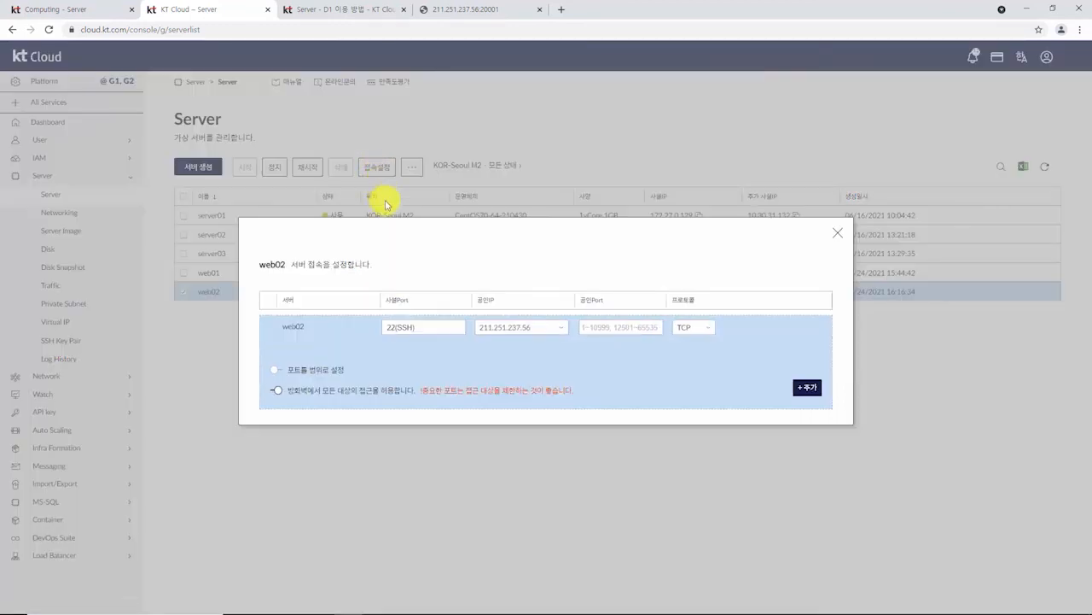
left_click(419, 326)
type("80")
left_click(650, 328)
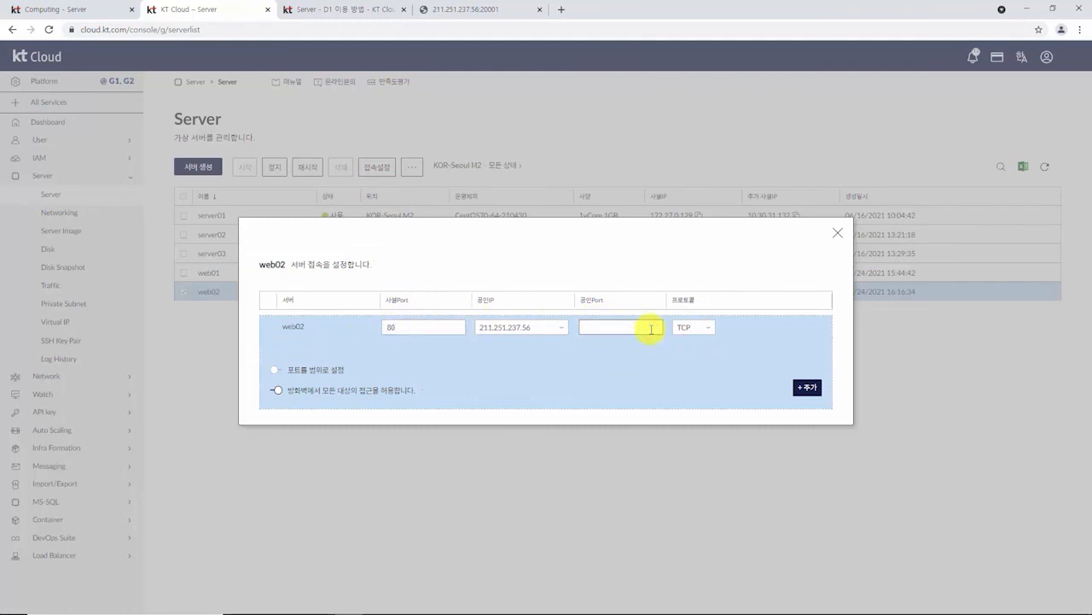
type("20002")
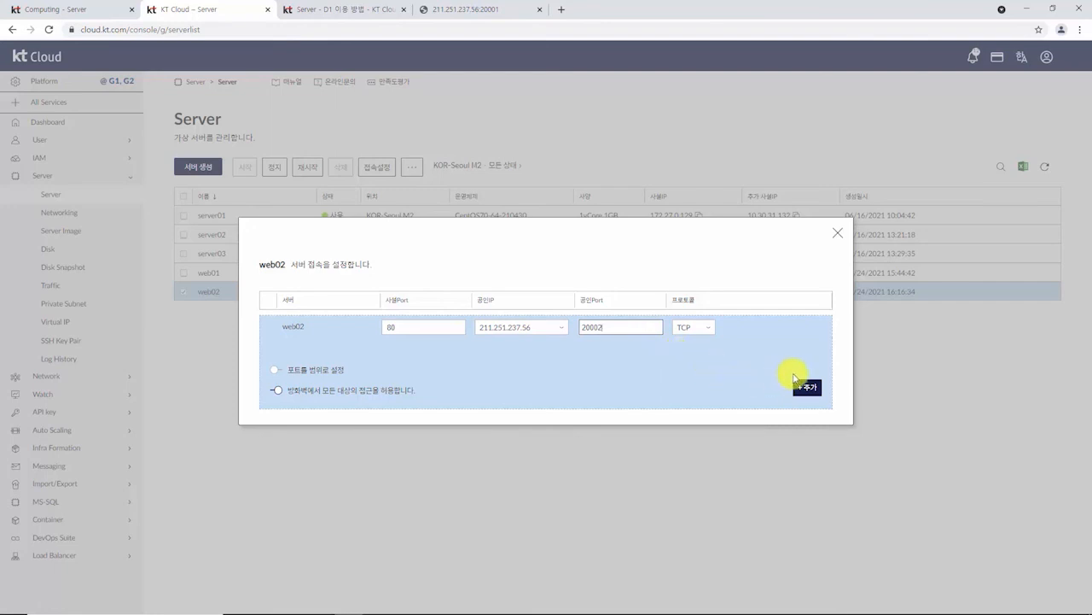
left_click(806, 388)
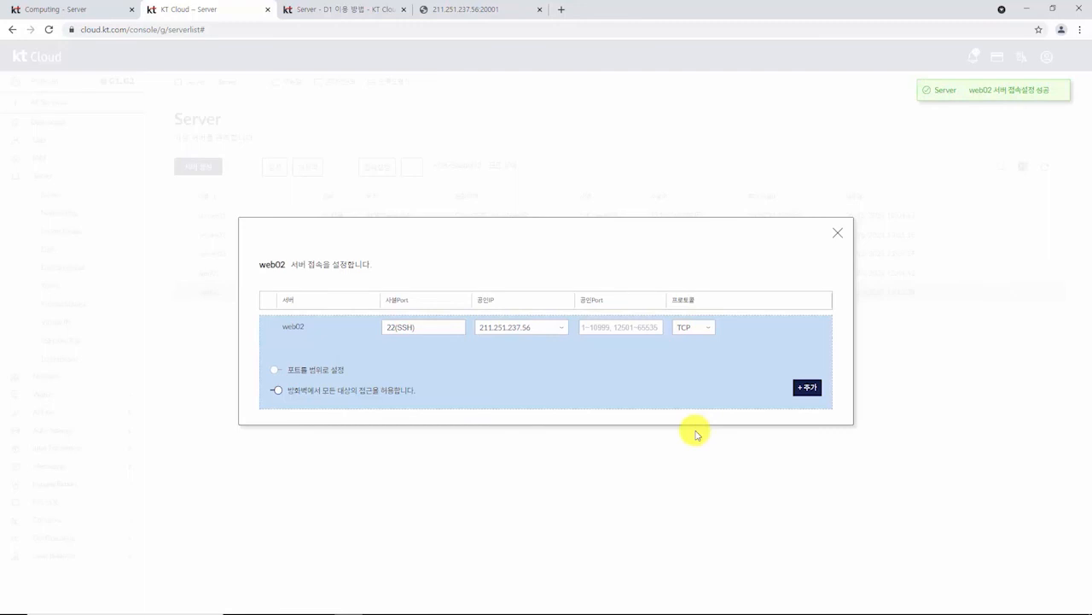
left_click(836, 234)
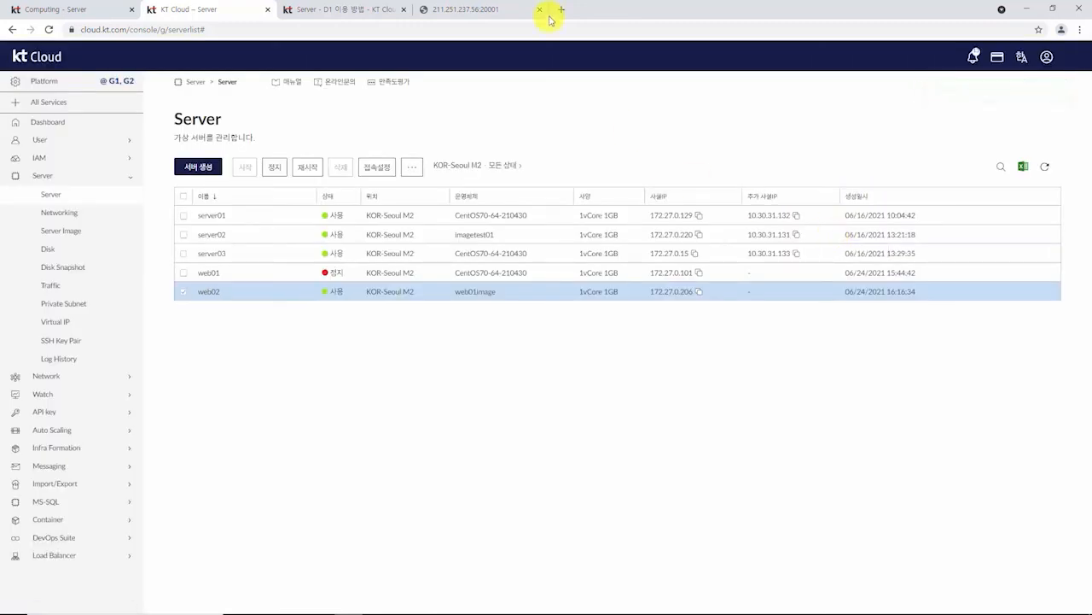
Step: Load 211.251.237.56:20002 in the test tab and confirm it shows 'Server name : web01'
left_click(503, 12)
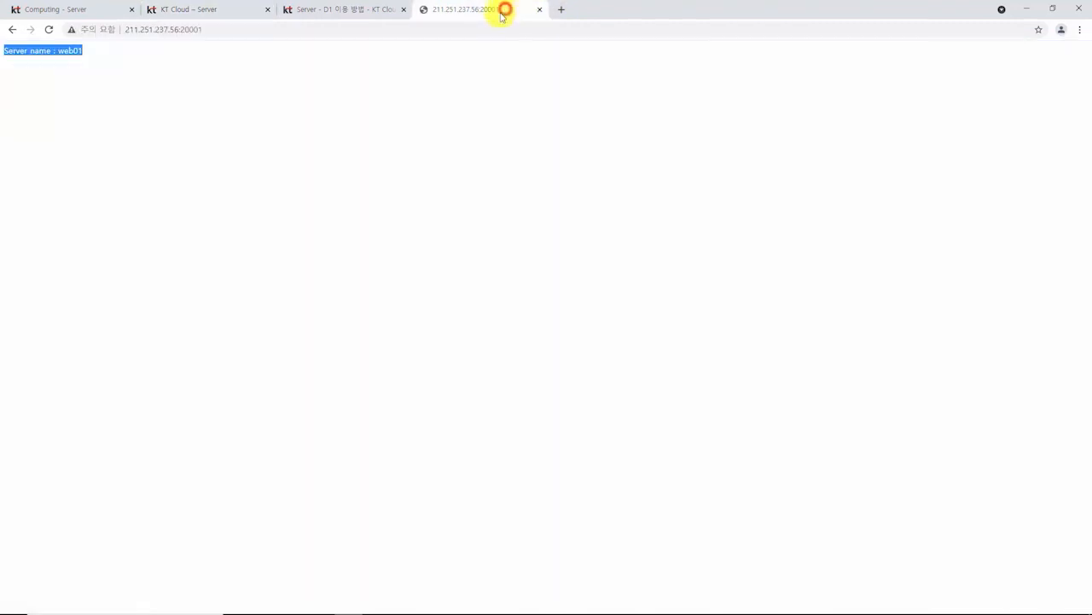
left_click(136, 29)
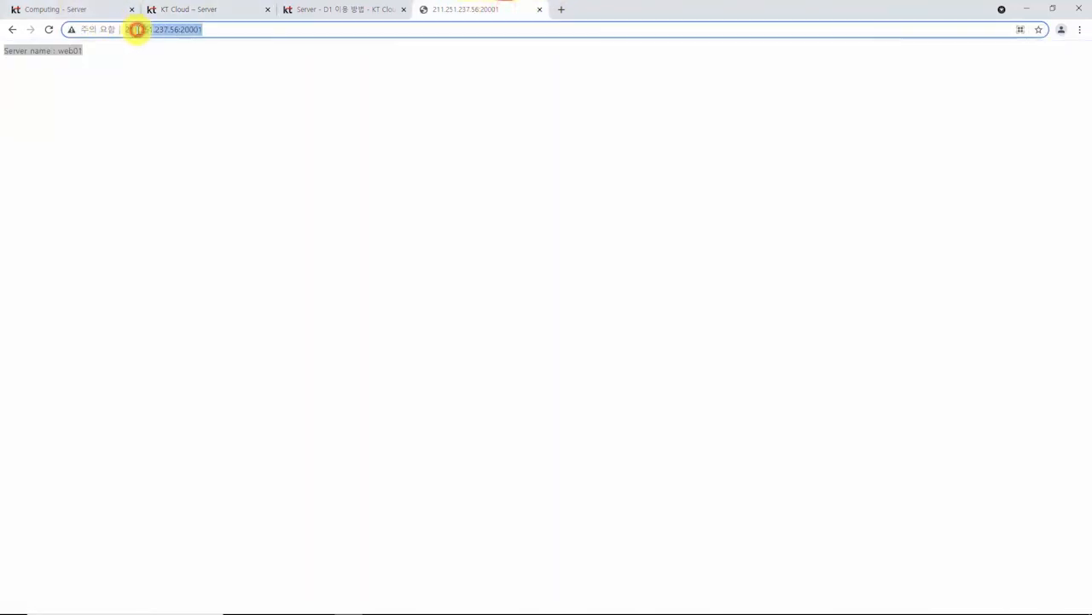
left_click(214, 30)
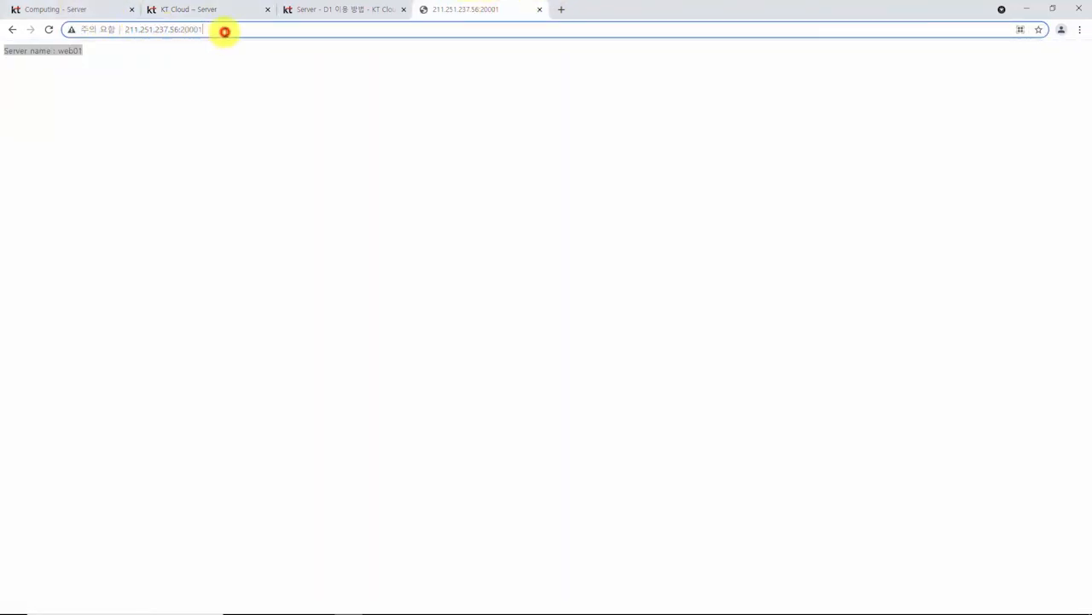
key("BackSpace")
type("2")
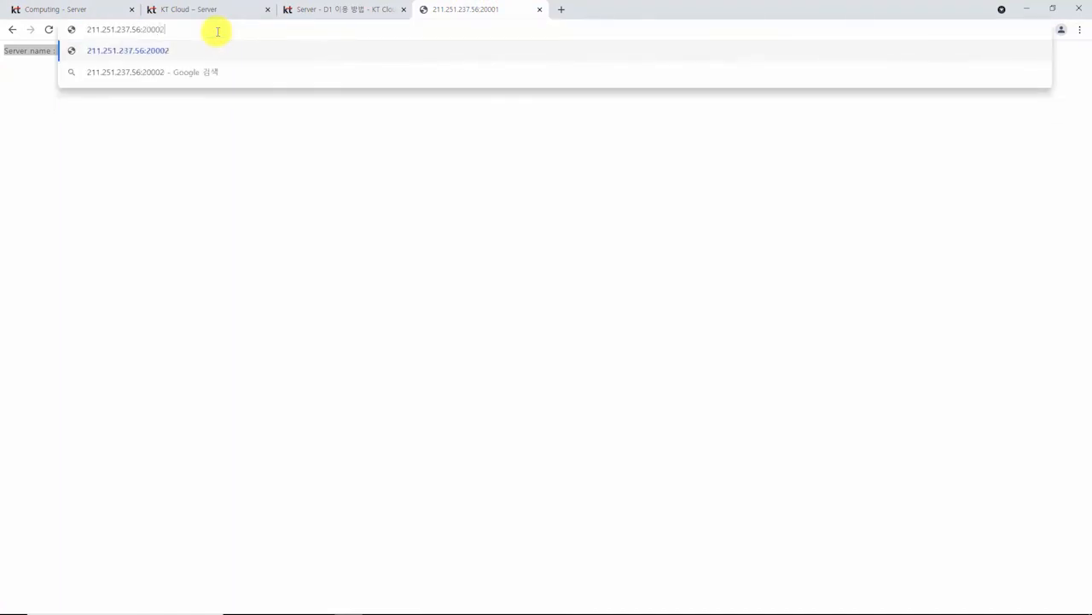
key("Return")
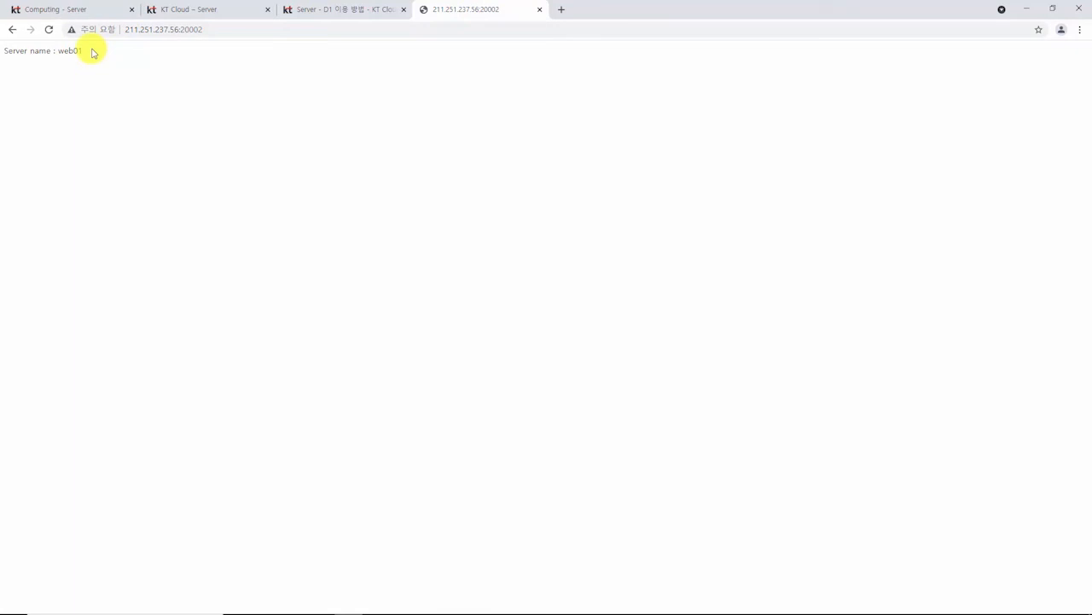
left_click_drag(92, 52, 5, 49)
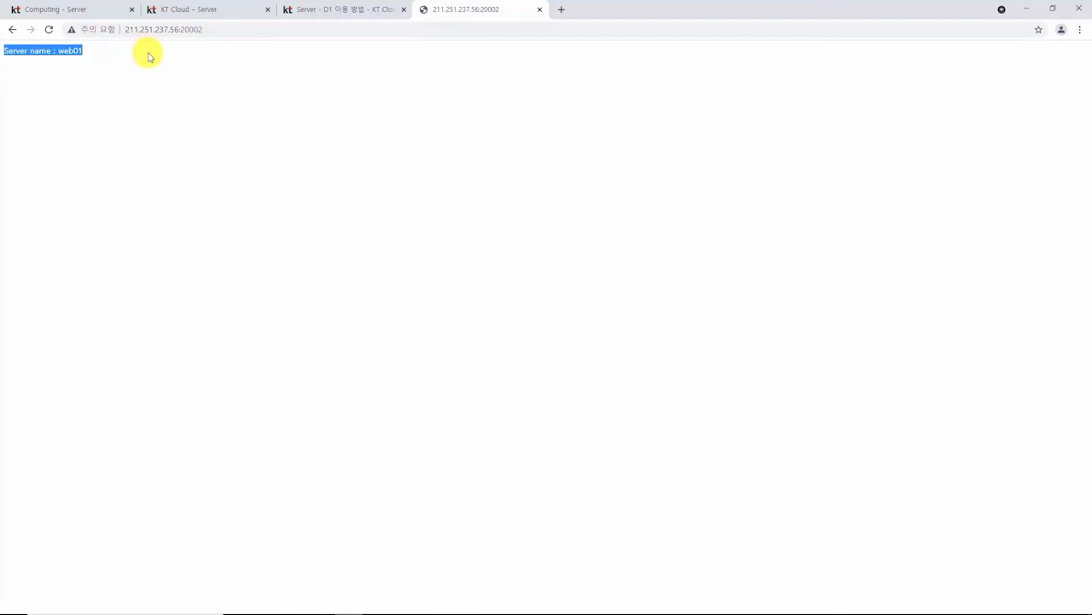
left_click(347, 118)
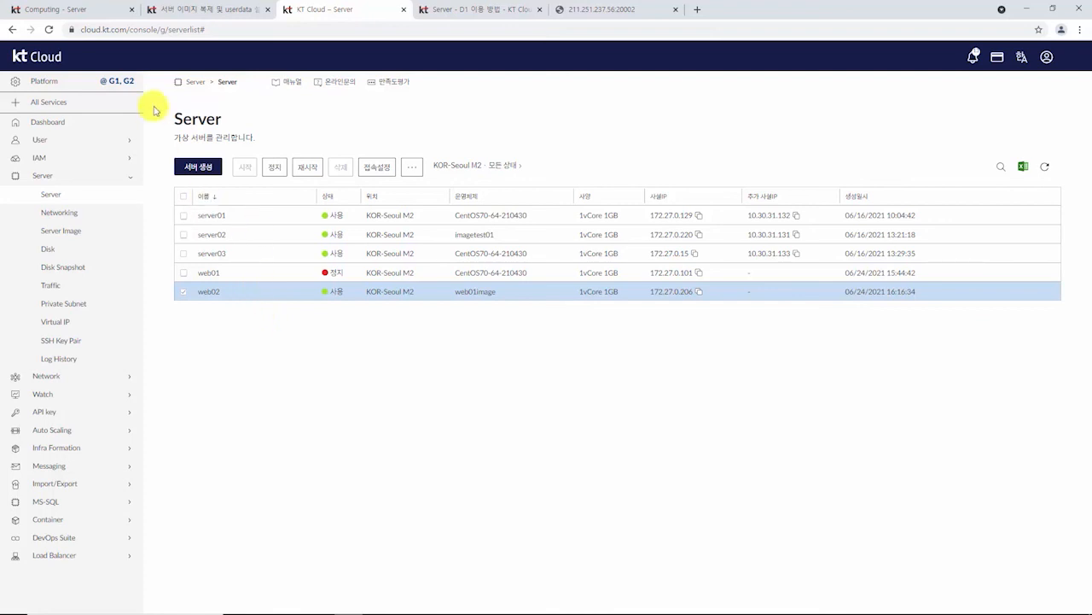
Step: Start a new server named web03 and enable Userdata, prefilled with #!/bin/bash
left_click(212, 167)
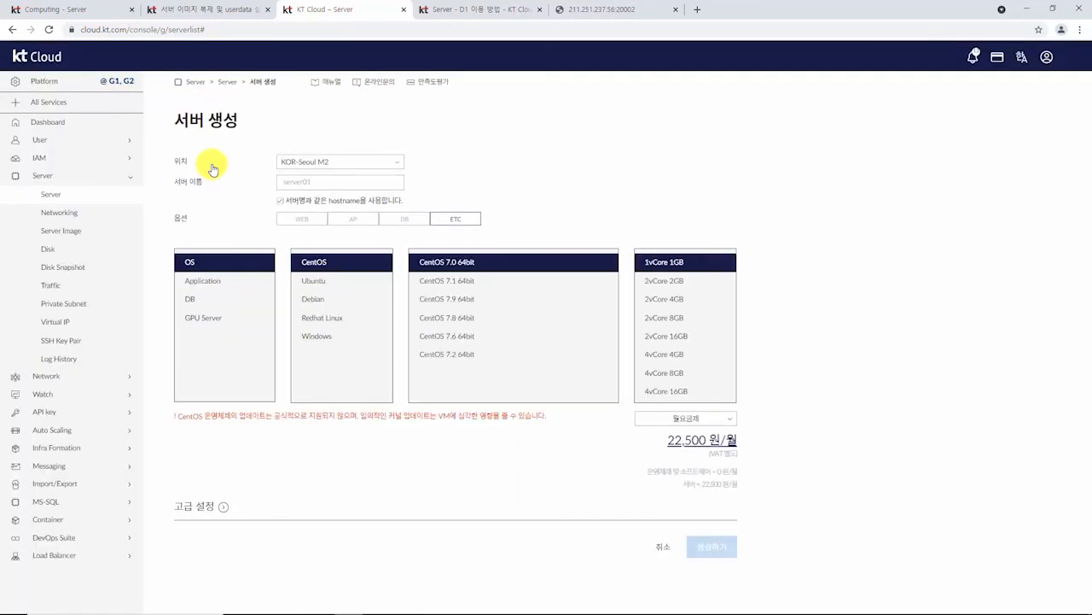
left_click(287, 182)
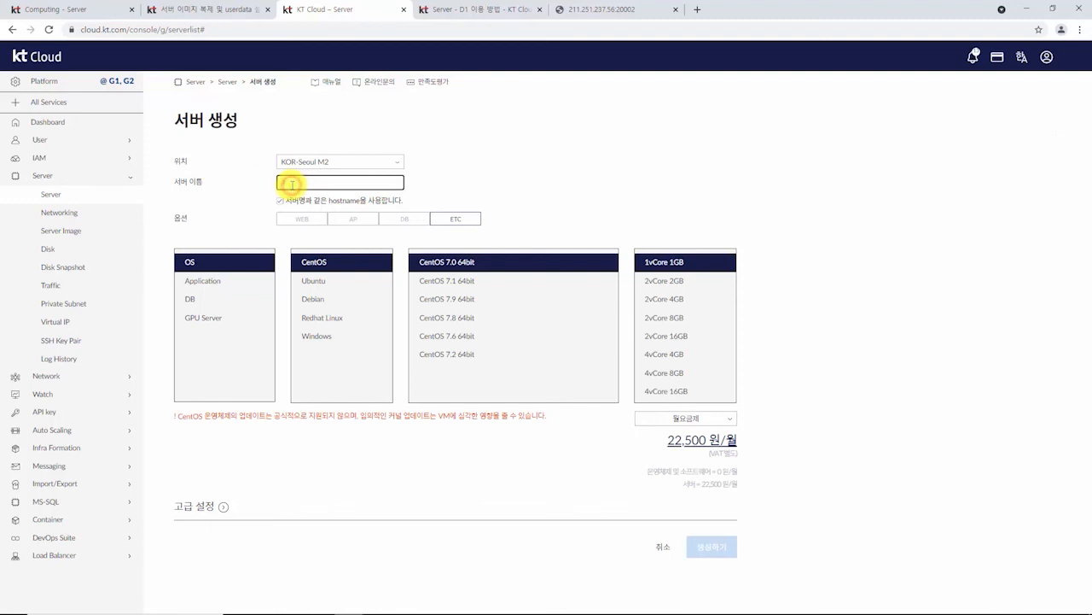
type("web1")
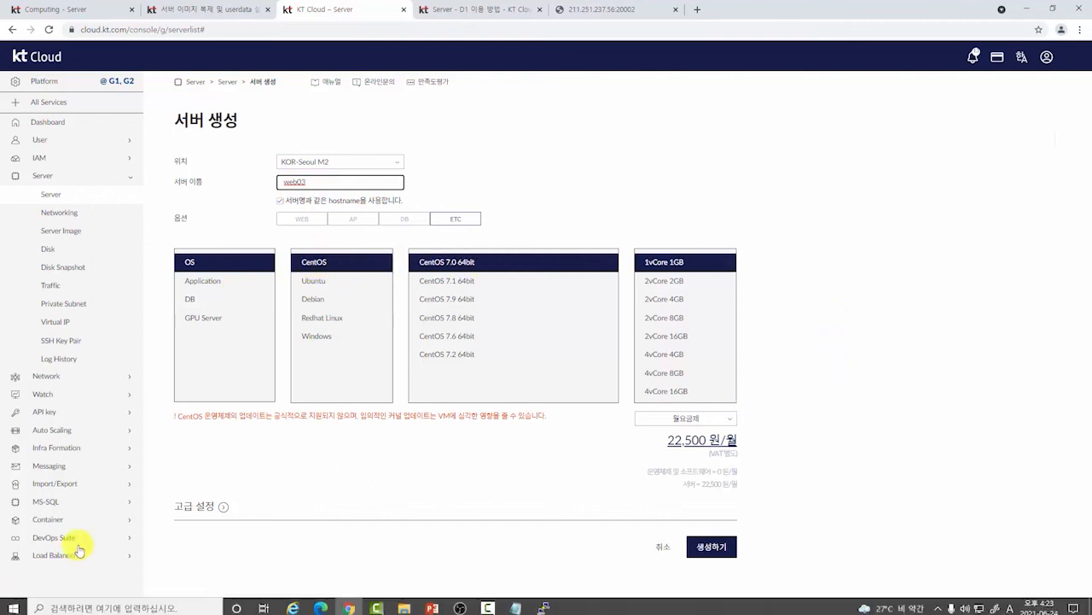
left_click(223, 511)
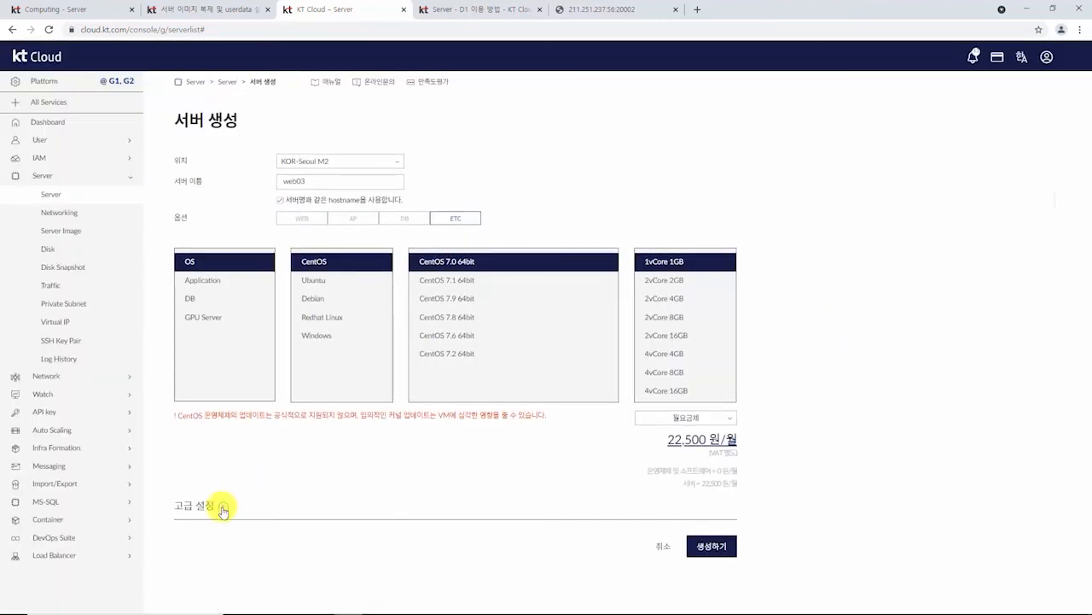
left_click(222, 506)
scroll(237, 499, "down", 2)
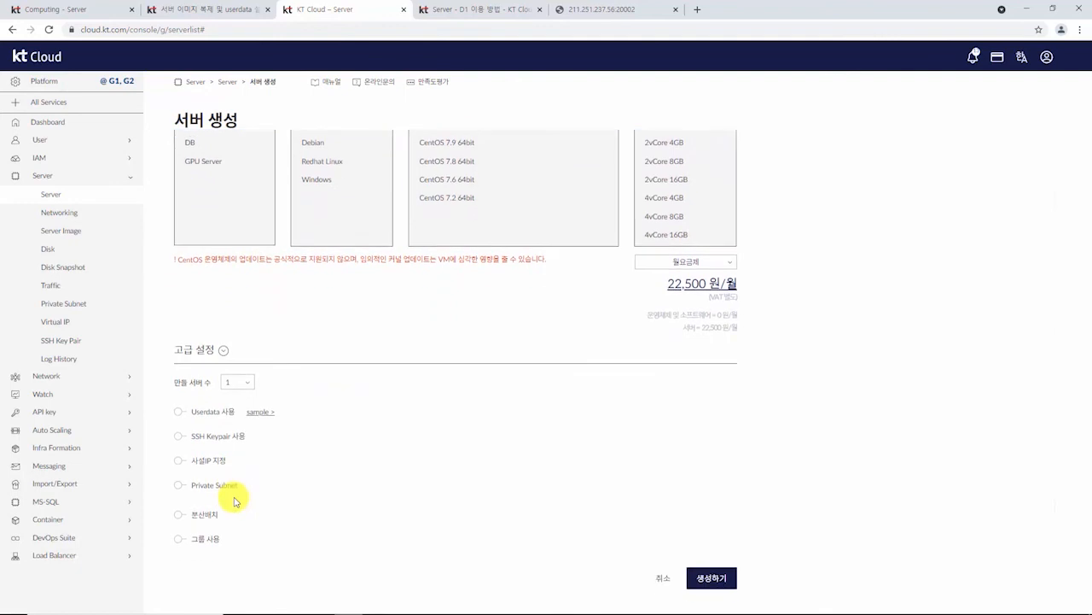
left_click(181, 401)
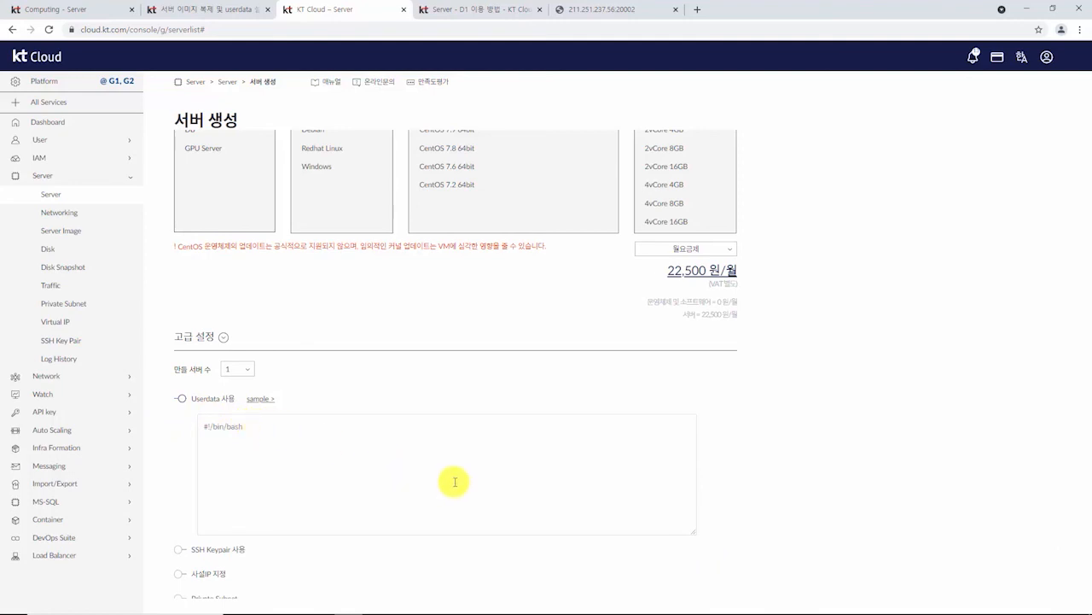
Step: Paste the six-line httpd install and firewalld-disable script into Userdata and create web03
mouse_move(571, 602)
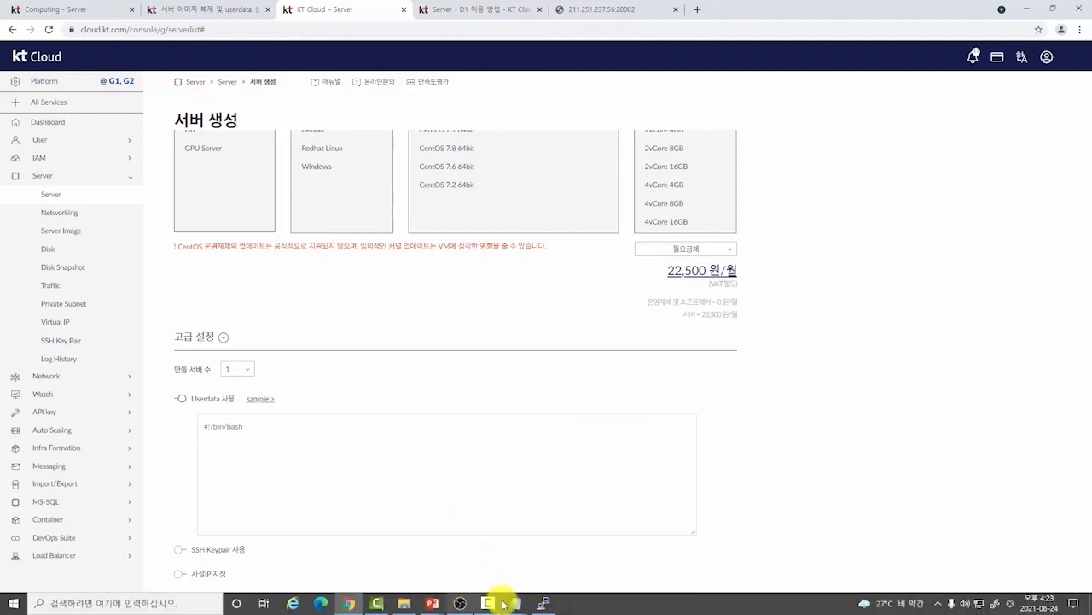
mouse_move(515, 602)
left_click(556, 563)
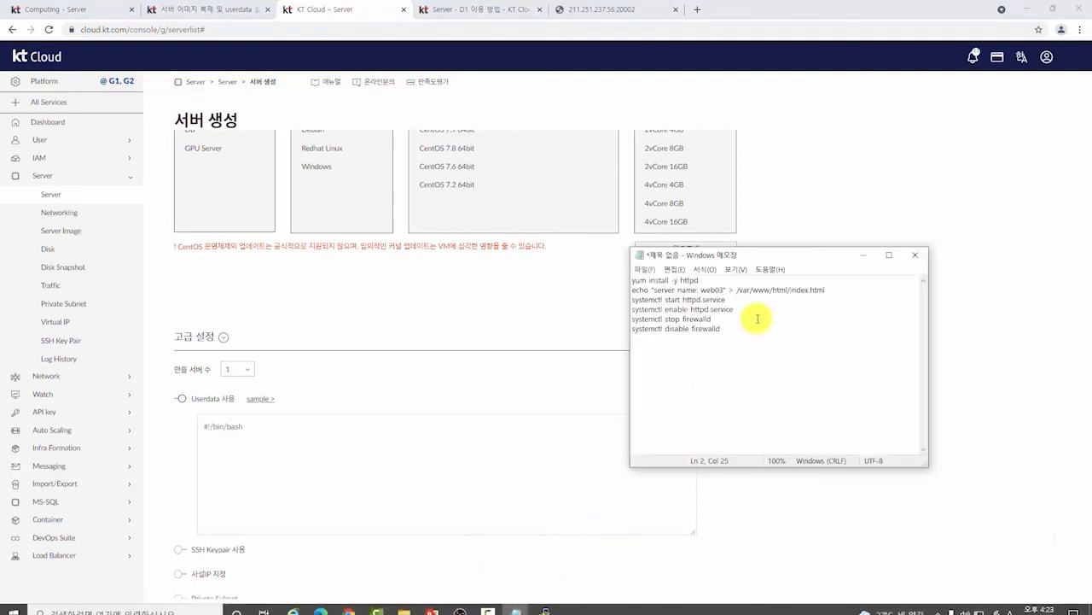
left_click_drag(739, 333, 610, 270)
key("ctrl+c")
left_click(298, 443)
key("ctrl+v")
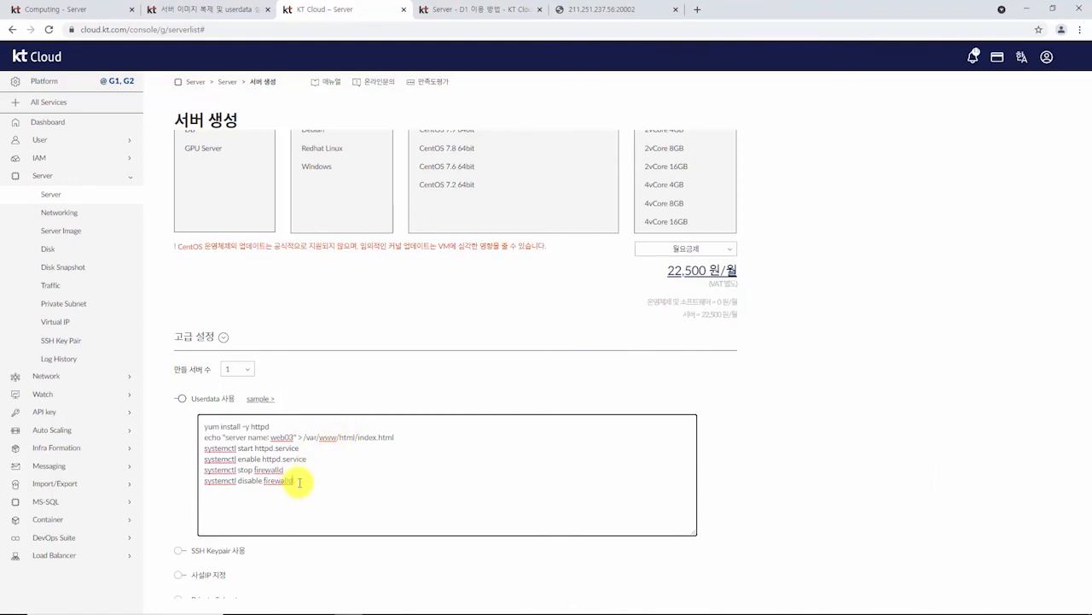
left_click(793, 483)
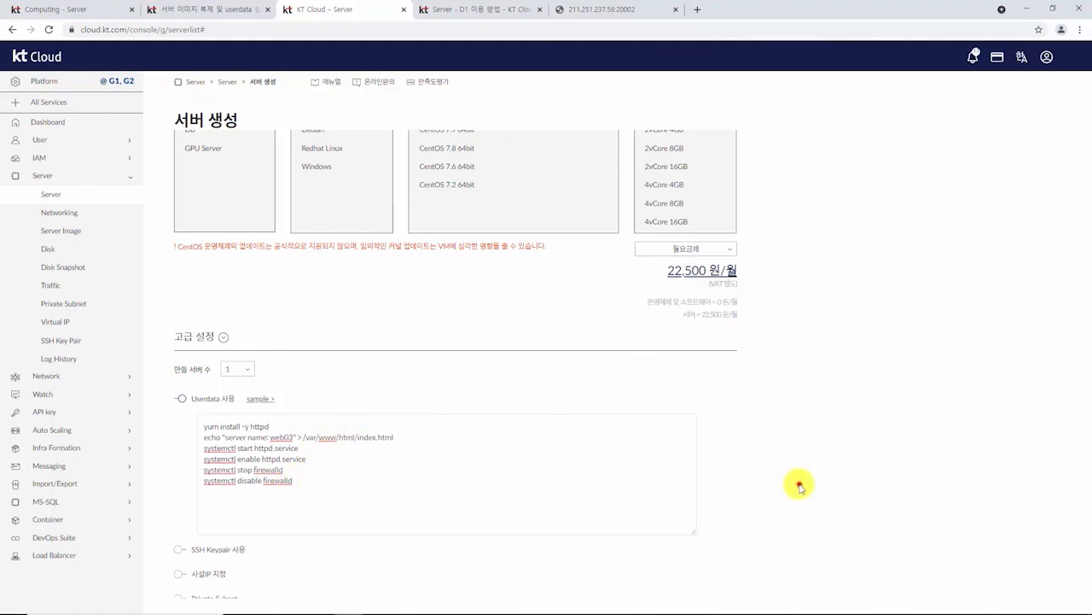
scroll(799, 487, "down", 2)
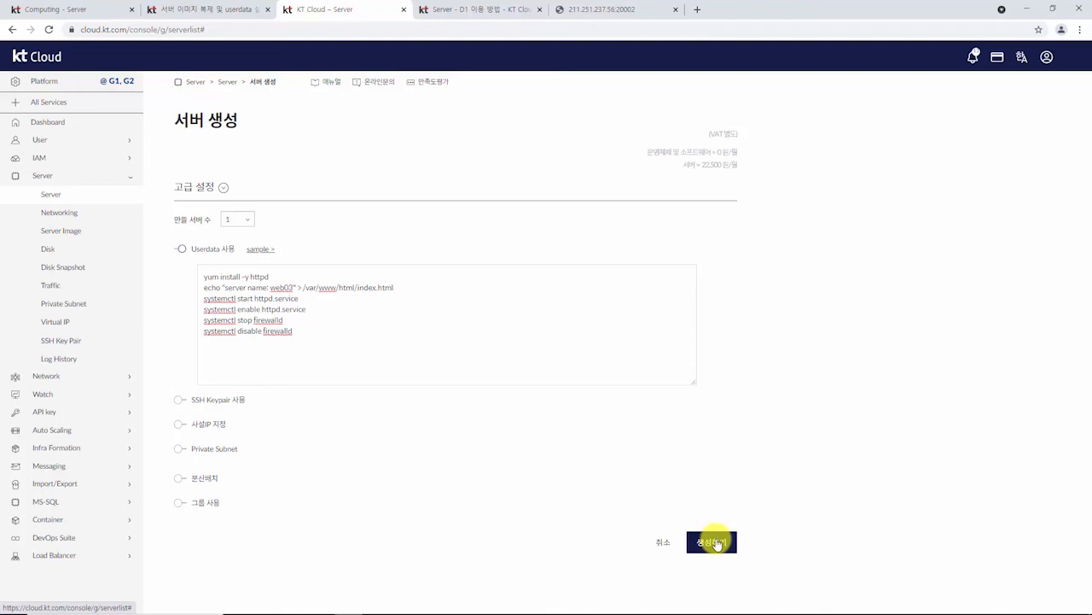
left_click(715, 542)
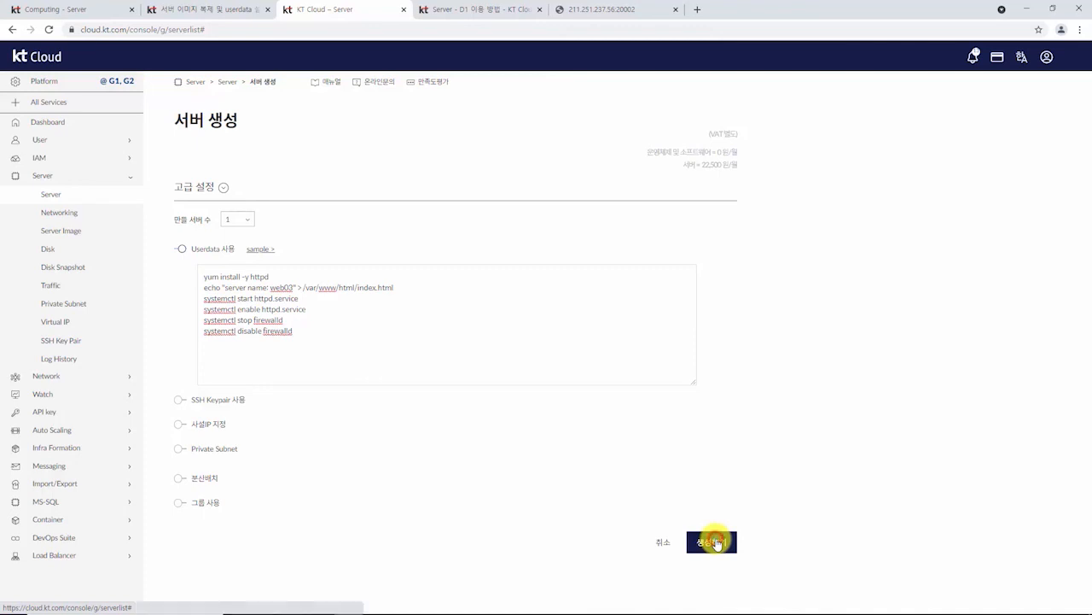